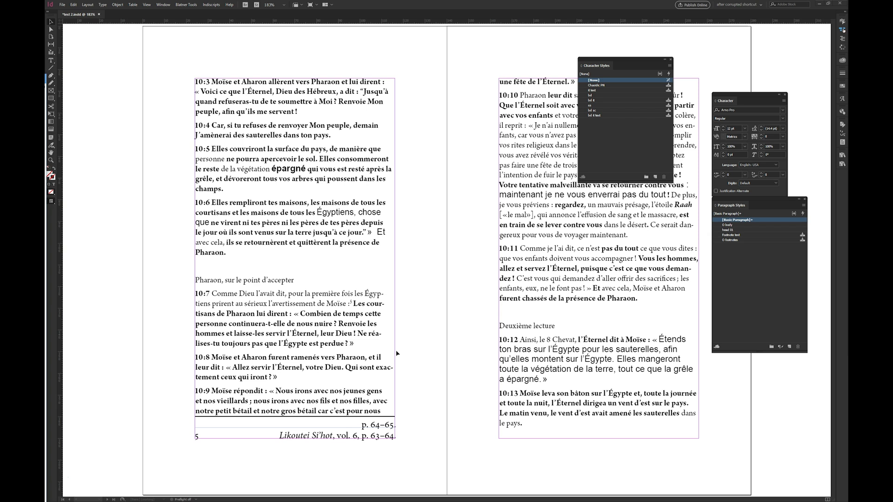
key("z")
left_click_drag(158, 166, 487, 291)
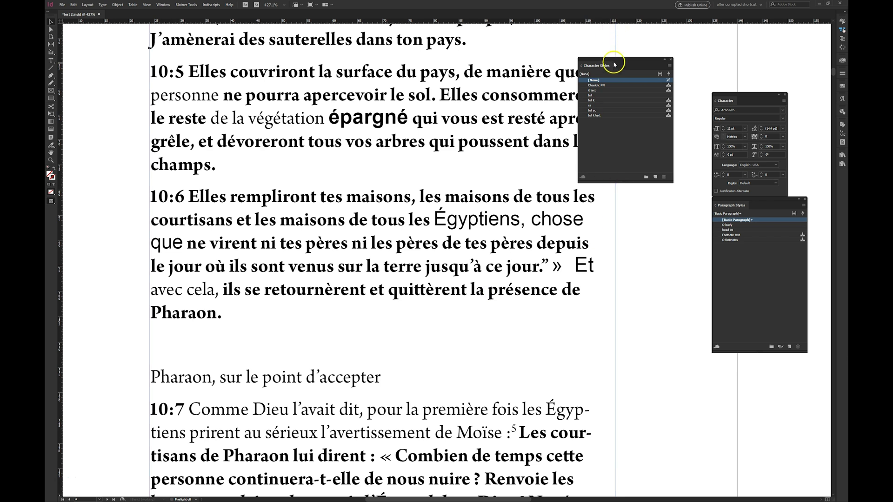
left_click_drag(613, 64, 633, 59)
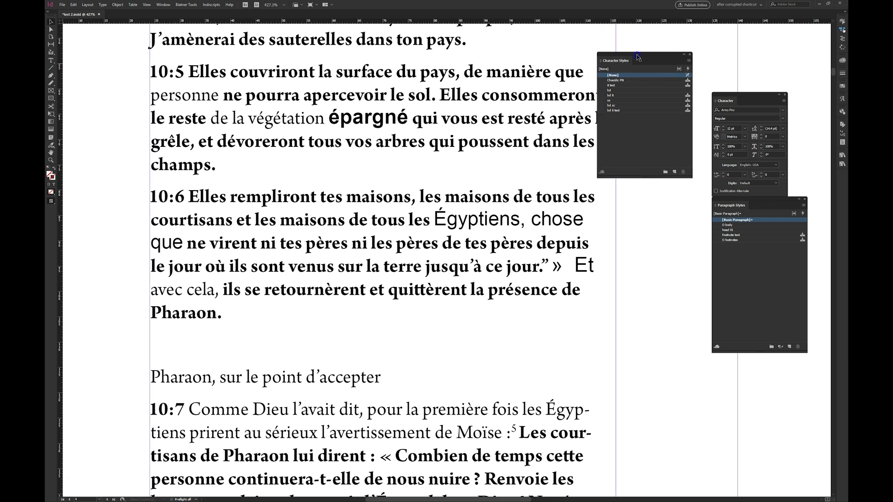
left_click(331, 209)
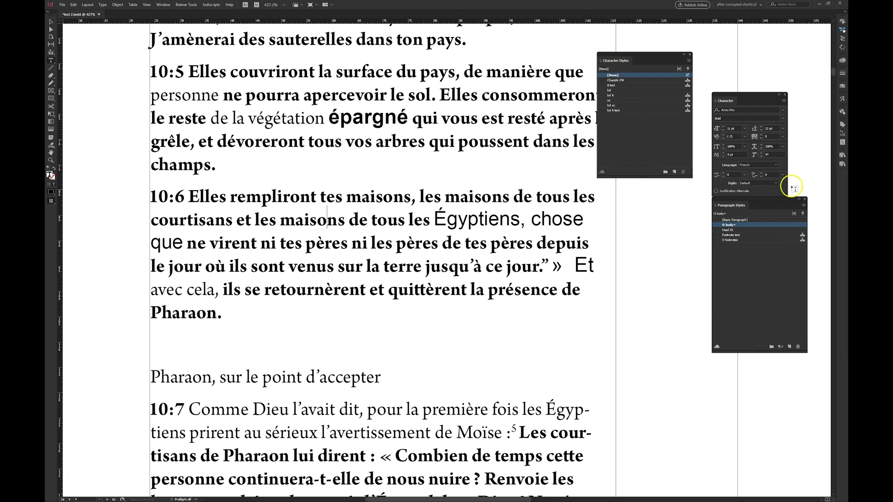
left_click_drag(741, 97, 628, 201)
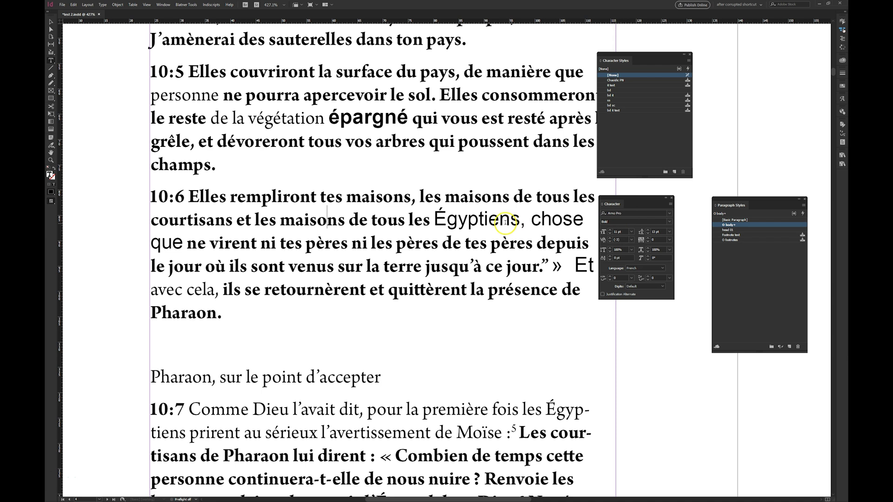
left_click(466, 219)
left_click_drag(234, 267, 317, 266)
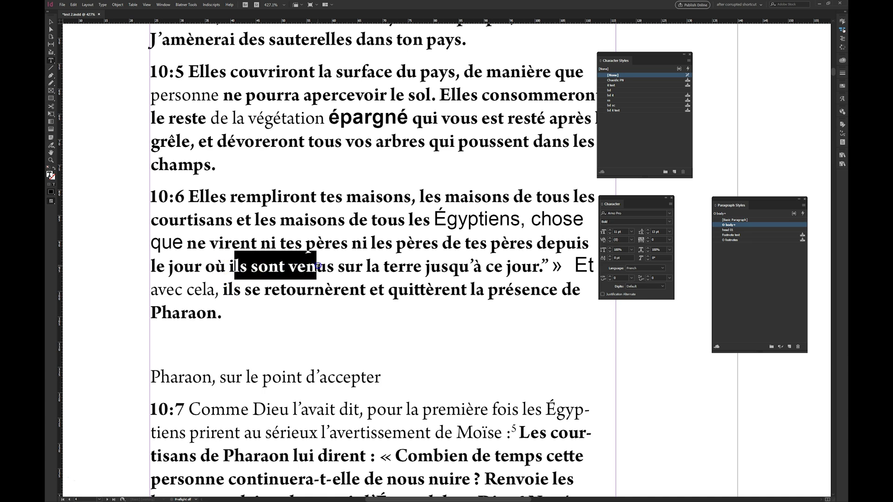
left_click(582, 265)
left_click(181, 291)
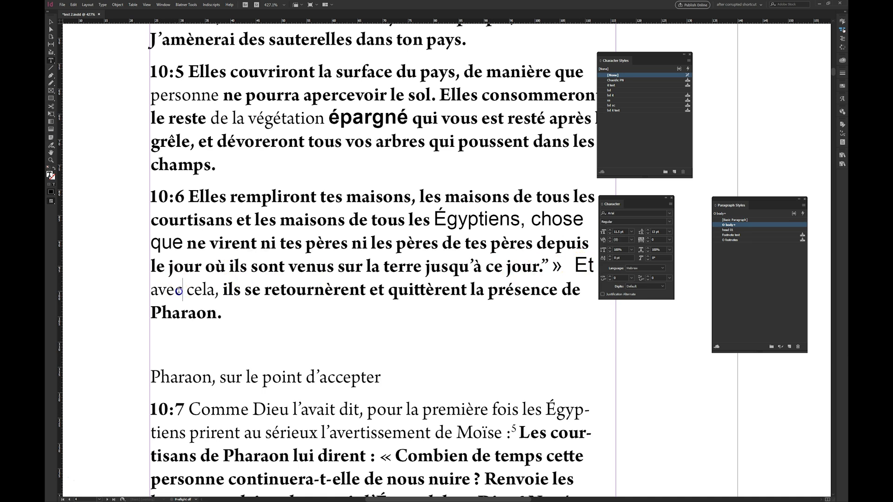
left_click(325, 279)
key("ctrl+alt+0")
key("alt+Page_Up")
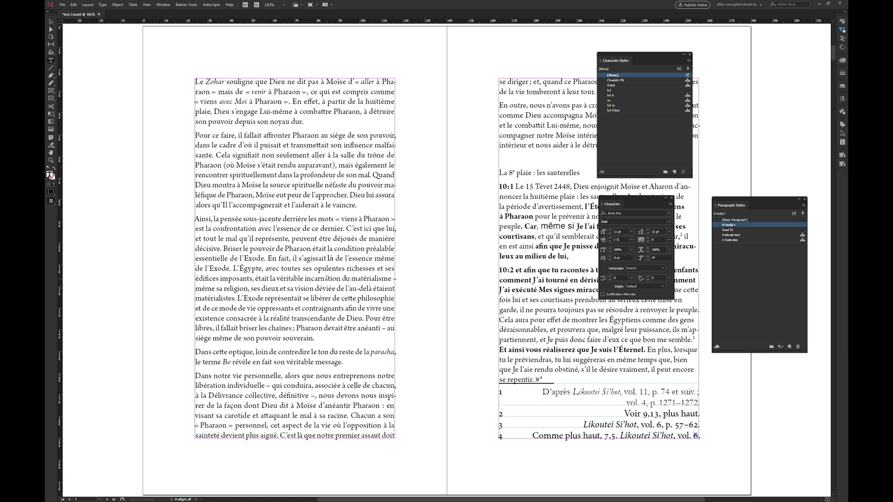
key("alt+Page_Up")
key("ctrl+space")
left_click_drag(330, 175, 585, 255)
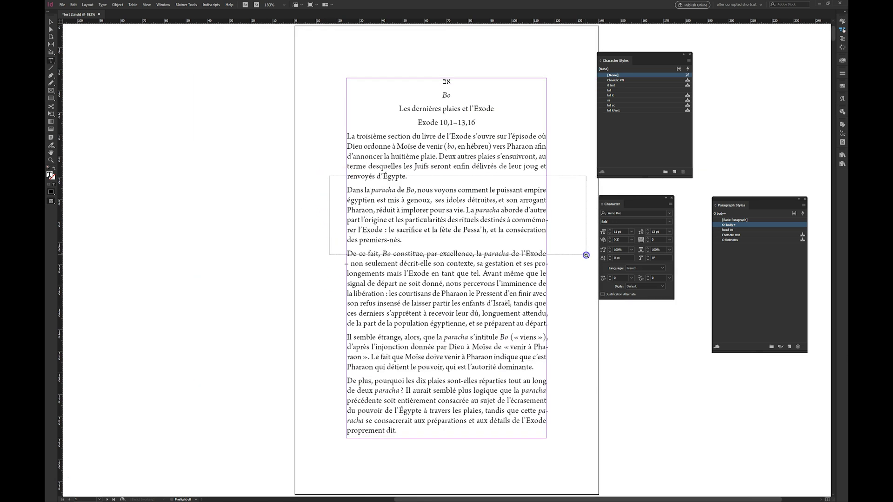
left_click(236, 188)
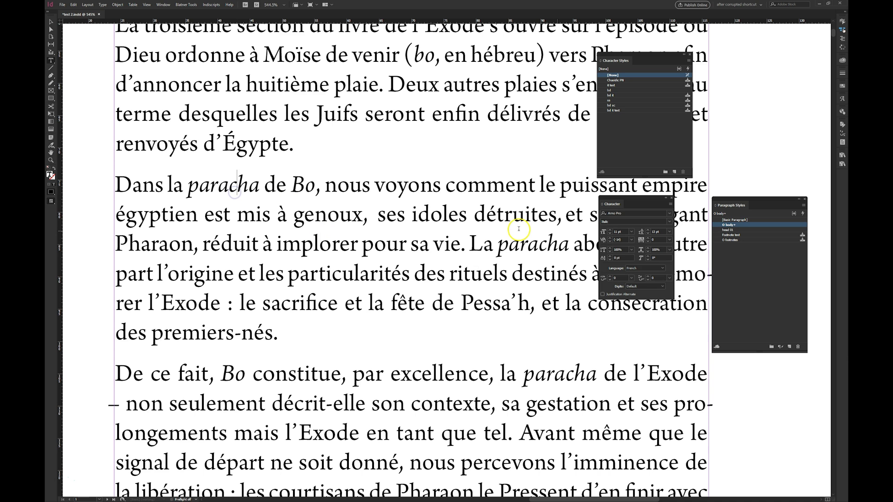
left_click(508, 245)
key("ctrl+0")
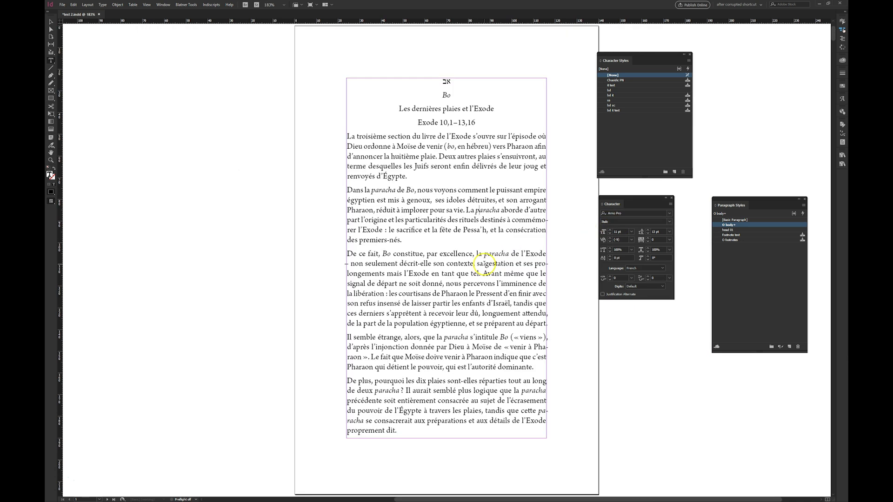
key("alt+Page_Down")
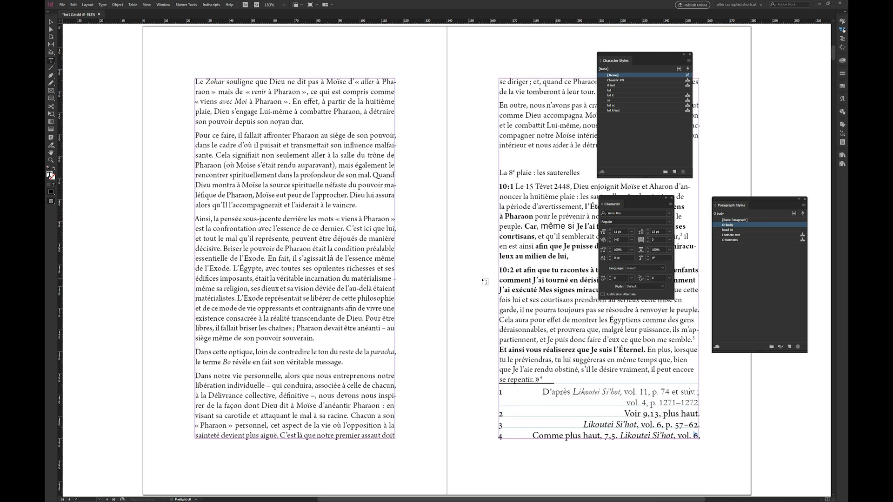
key("alt+Page_Down")
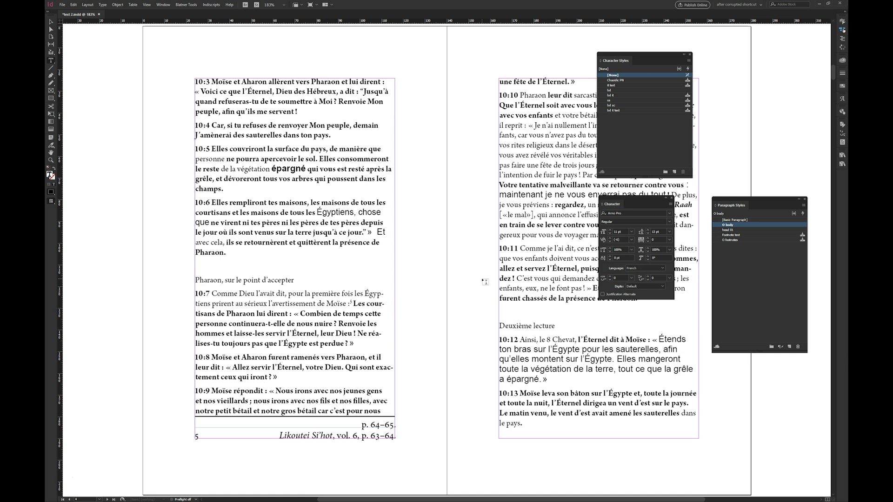
Zoom in on verses 10:5–10:6 and move the style panels beside the text.
left_click_drag(196, 185, 432, 274)
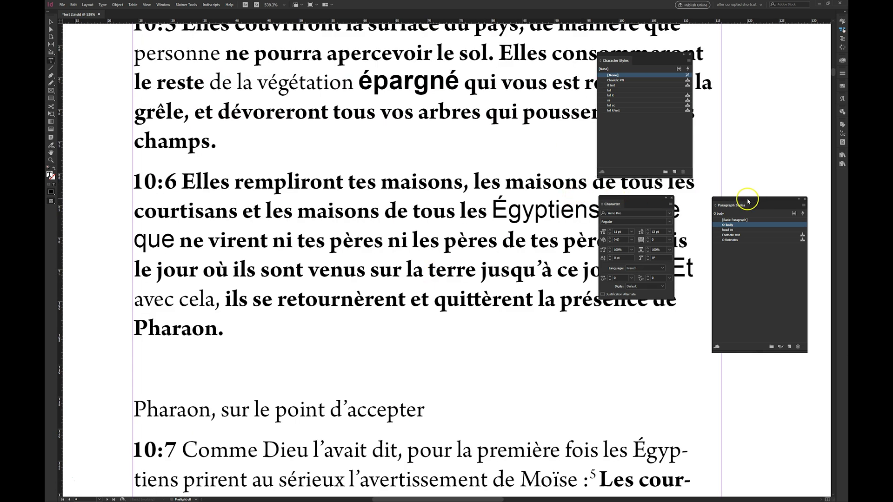
left_click_drag(747, 199, 762, 106)
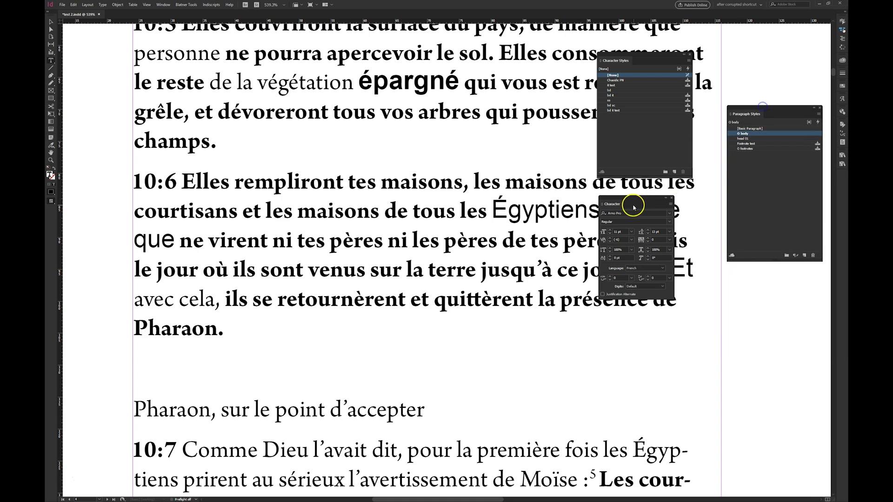
left_click_drag(632, 203, 564, 305)
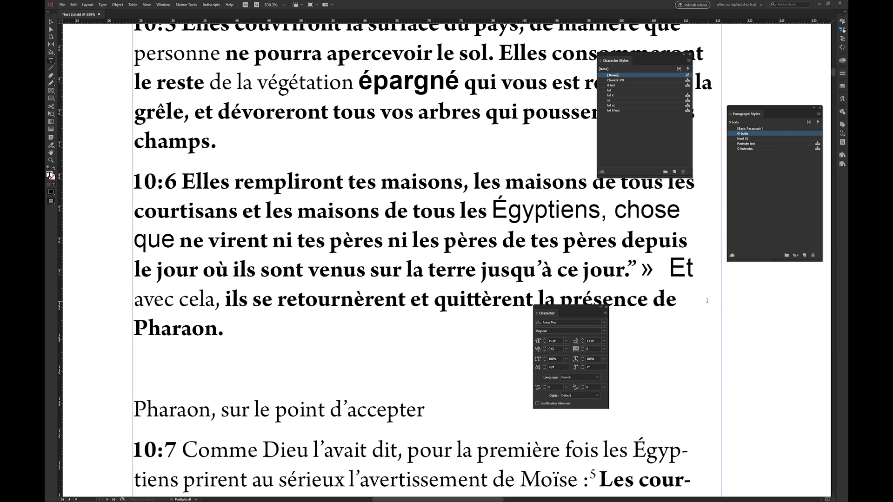
Check the Character panel font style of the Arial word Égyptiens, leaving it unchanged.
left_click(548, 209)
left_click(567, 319)
left_click(540, 330)
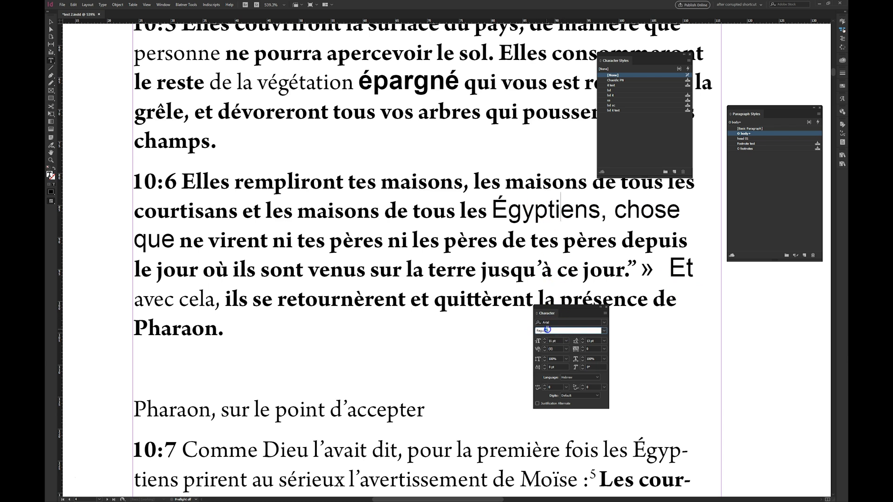
left_click_drag(558, 310, 561, 294)
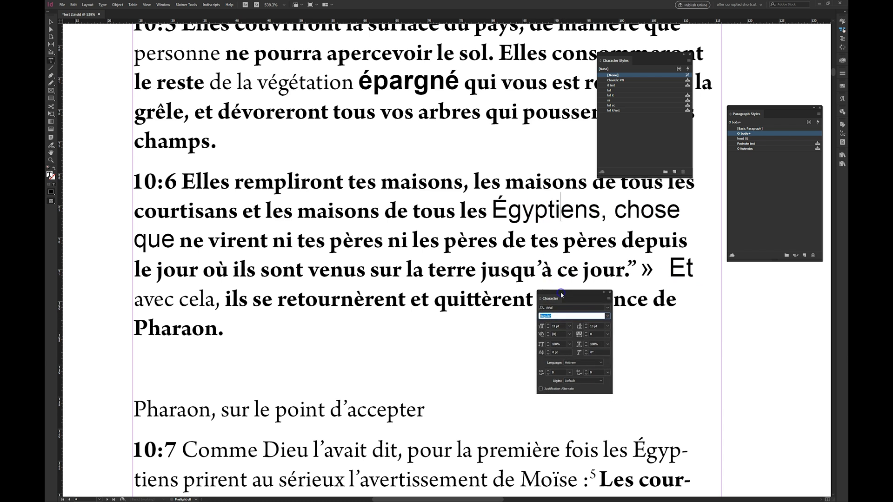
key("Escape")
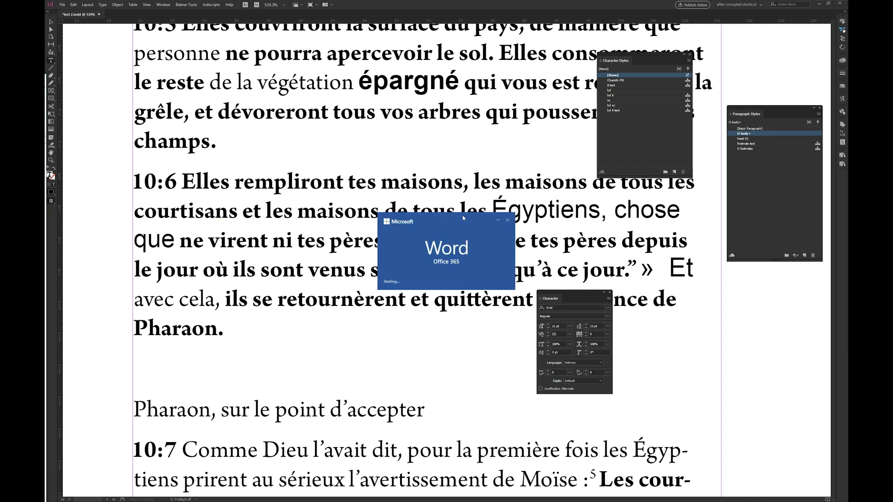
Scroll Word to verse 10:6, widen the window, and select Égyptiens to check its formatting.
scroll(396, 227, "down", 2)
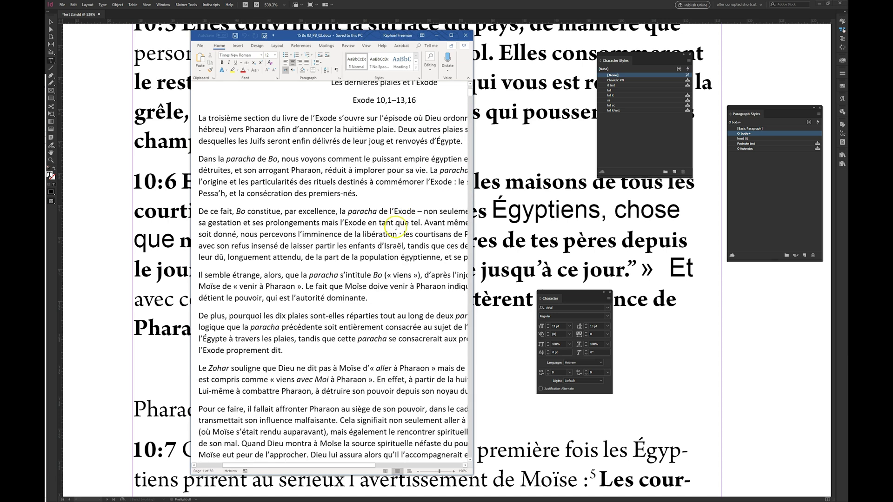
scroll(395, 228, "down", 15)
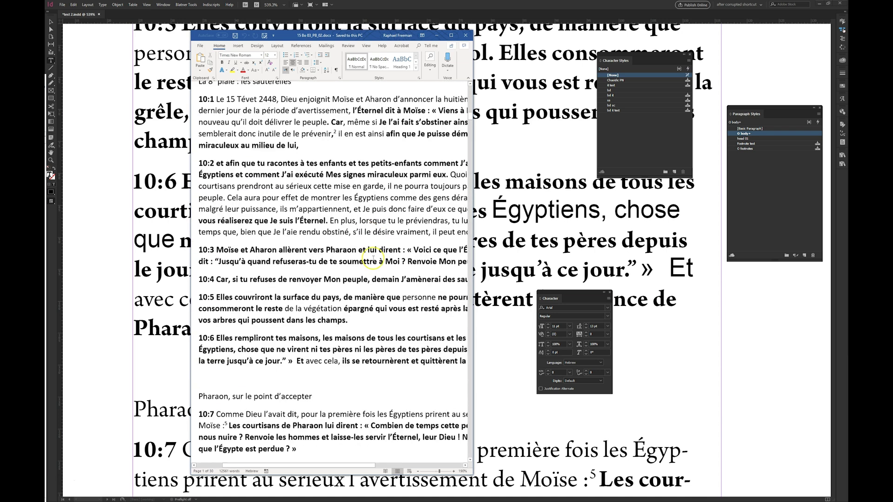
scroll(374, 259, "down", 4)
scroll(374, 259, "up", 2)
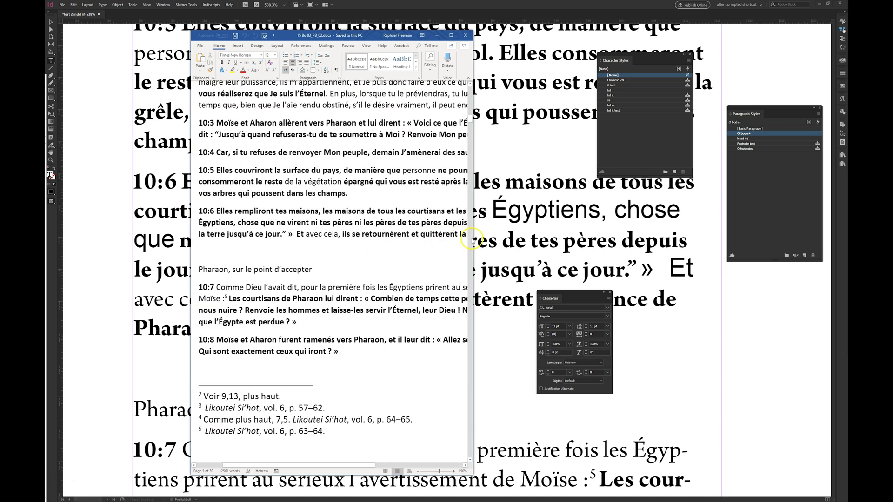
left_click_drag(472, 240, 719, 242)
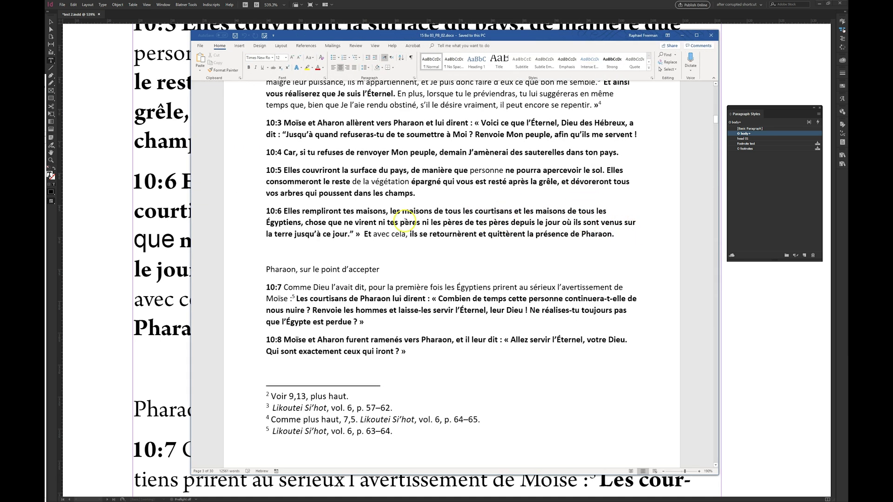
double_click(282, 222)
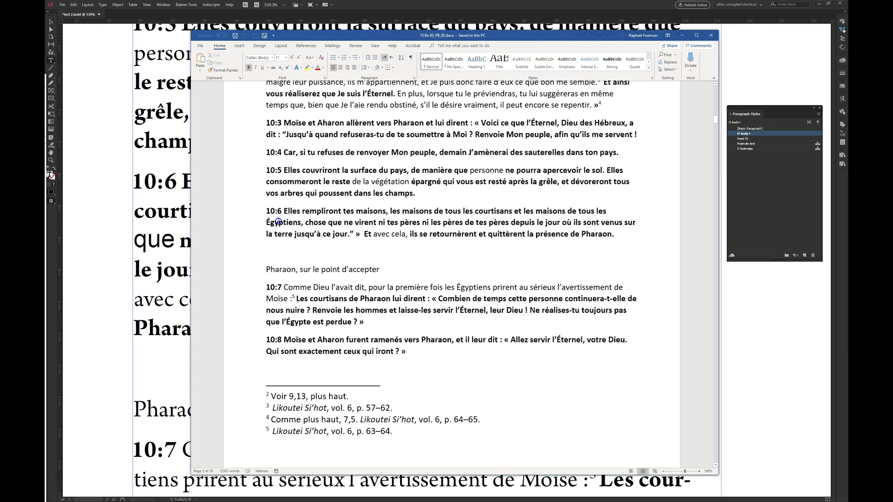
left_click(334, 222, "shift")
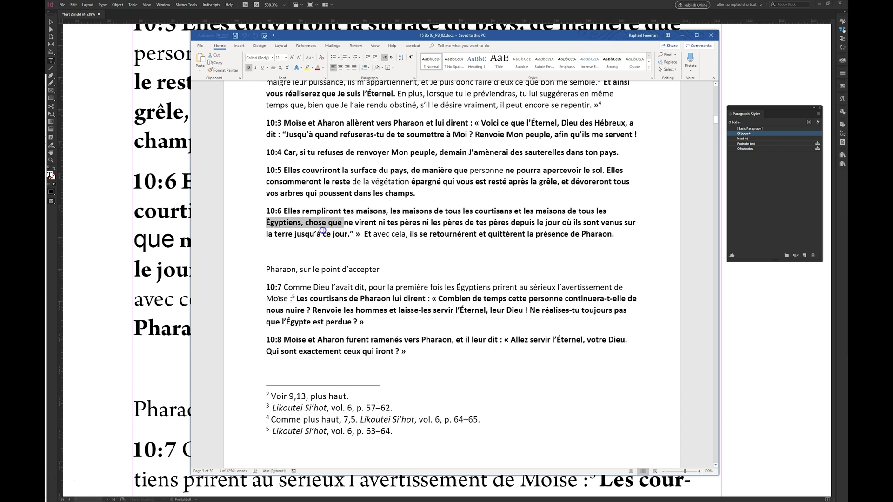
left_click(323, 231)
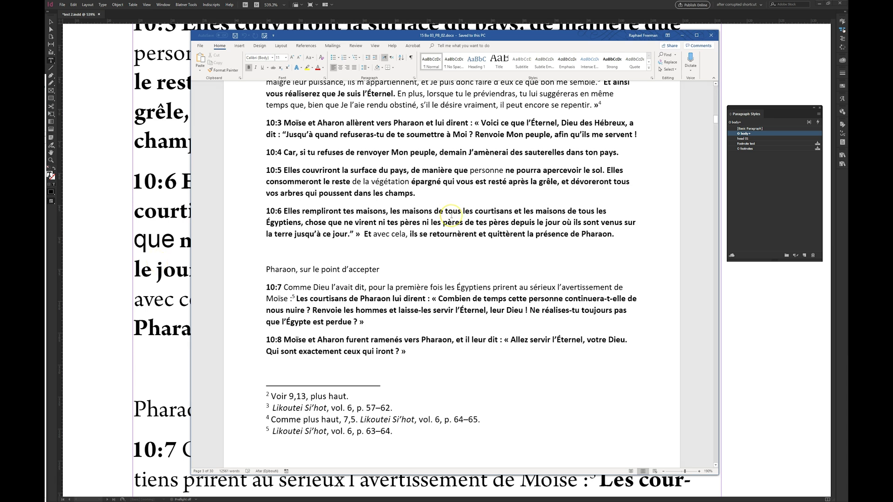
Minimize InDesign and enlarge the Word document window.
left_click(817, 6)
left_click(819, 5)
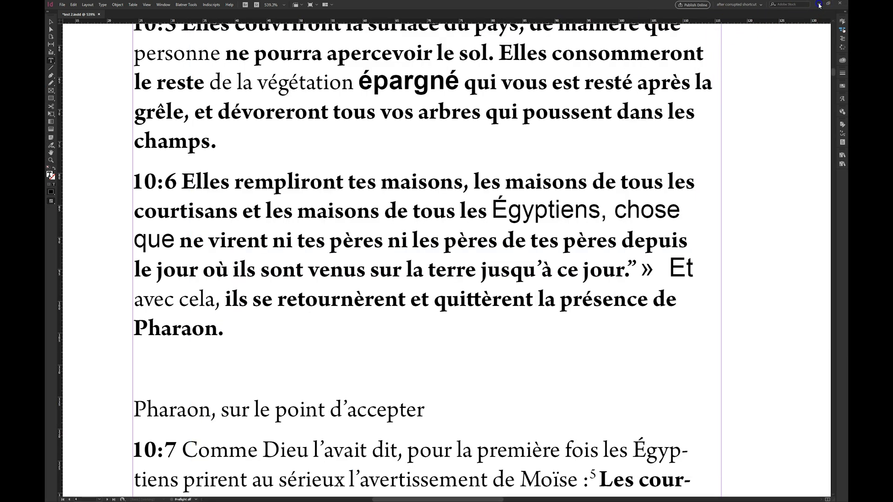
left_click(514, 173)
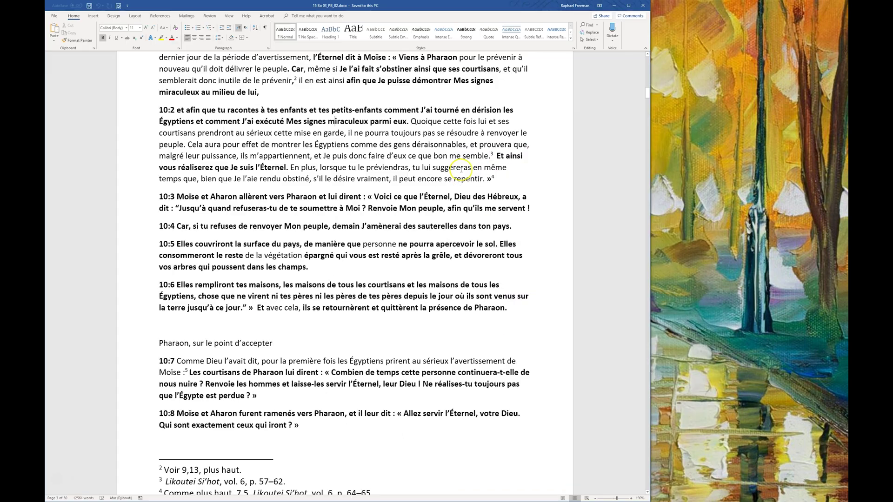
Check the formatting of miraculeux, pour and Je, then move down to the page break.
left_click(364, 117)
left_click(341, 120)
left_click(234, 144)
left_click(328, 153)
scroll(334, 235, "down", 5)
left_click(334, 235)
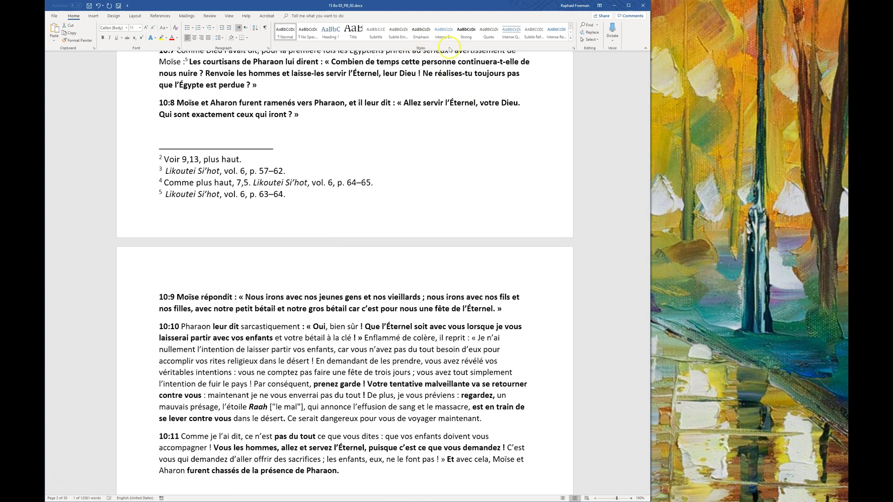
left_click(575, 49)
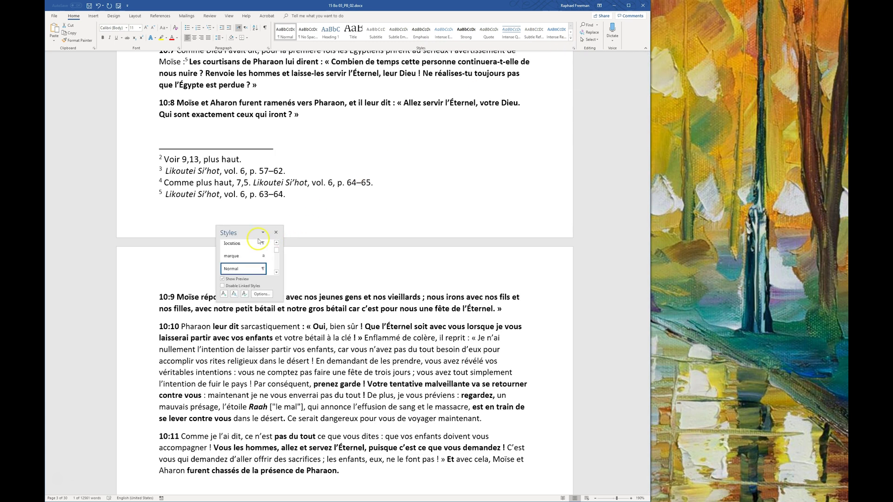
left_click_drag(258, 241, 684, 18)
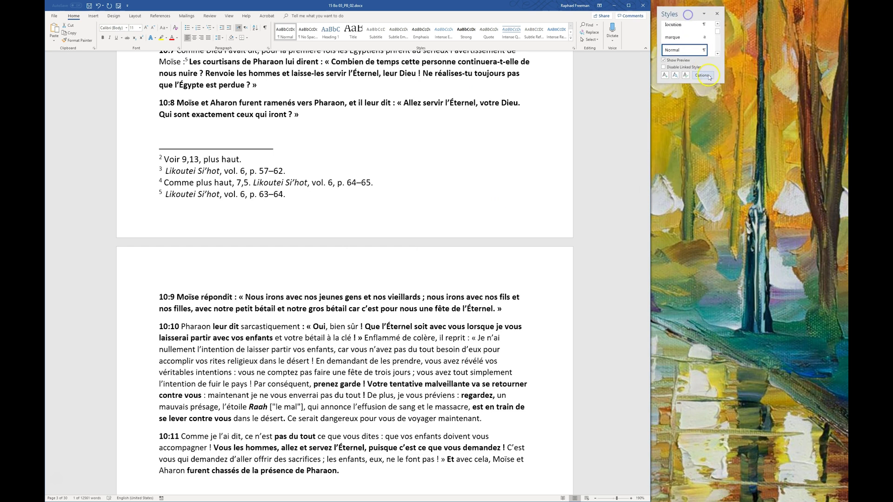
left_click_drag(723, 84, 812, 499)
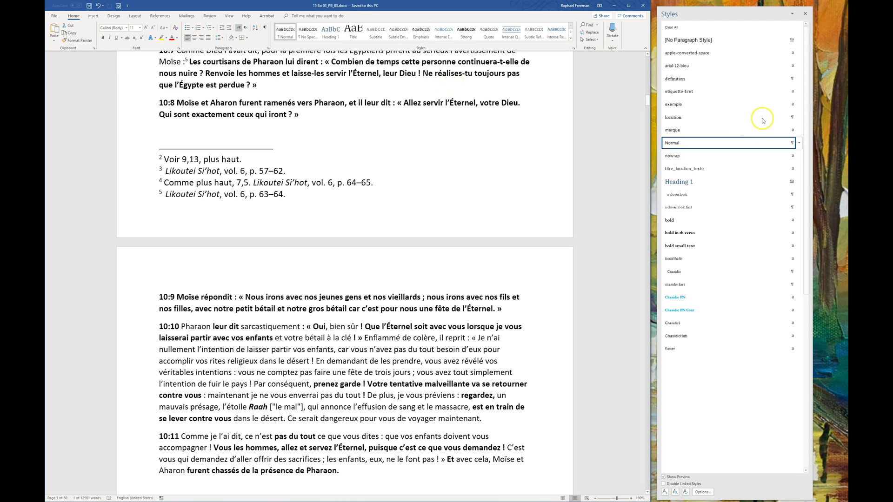
Set the Styles pane options to show styles In use, sorted Alphabetical.
left_click(702, 491)
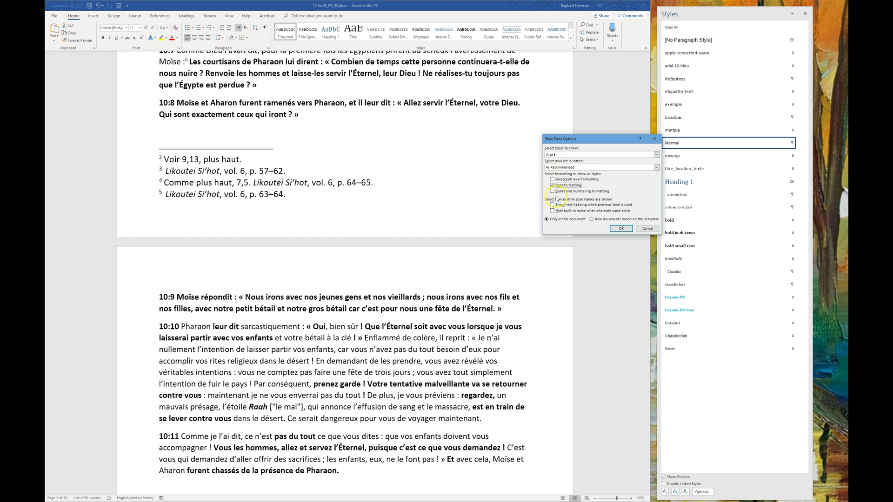
left_click(552, 155)
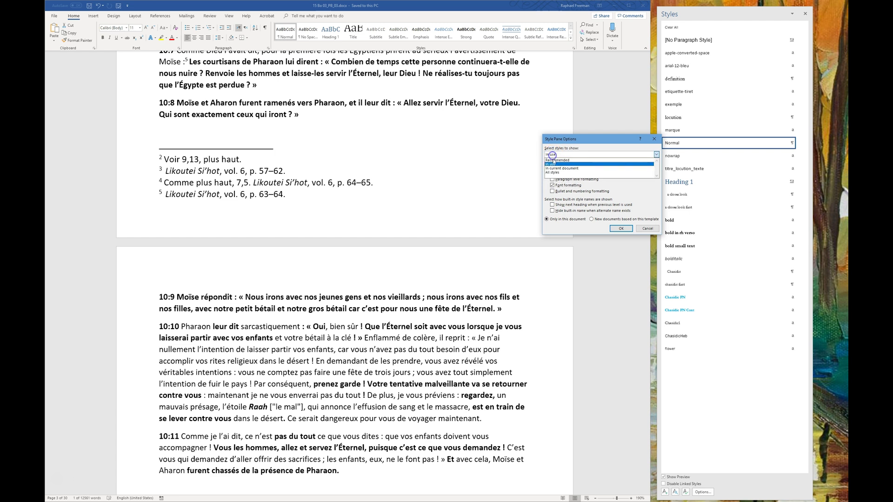
left_click(554, 164)
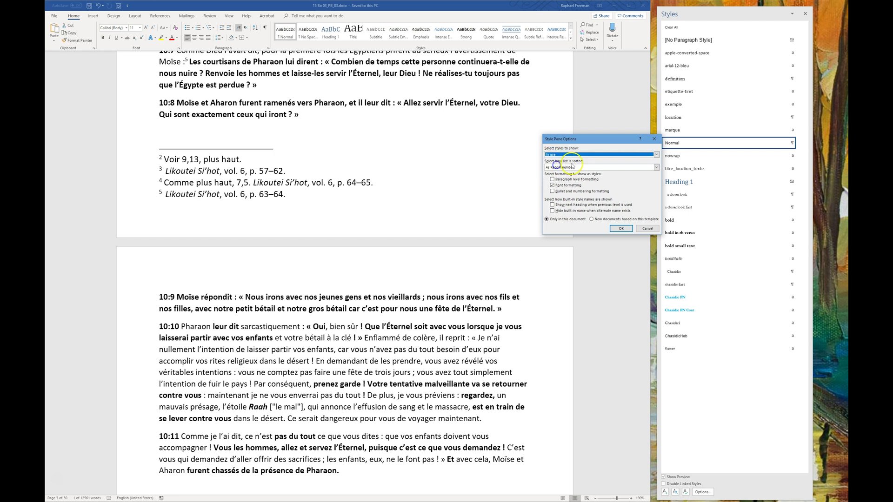
left_click(567, 168)
left_click(566, 173)
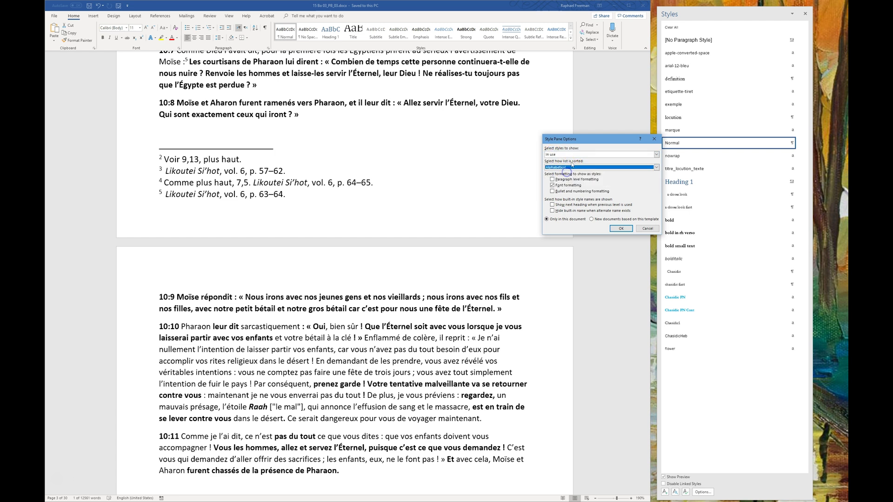
left_click(619, 227)
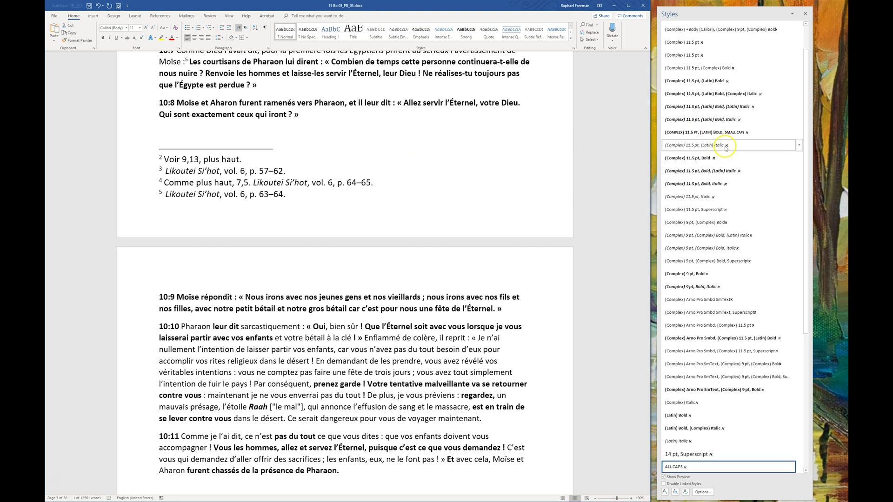
Scroll back to the top of page 1 and place the cursor in the italic word 'paracha'.
scroll(384, 235, "down", 4)
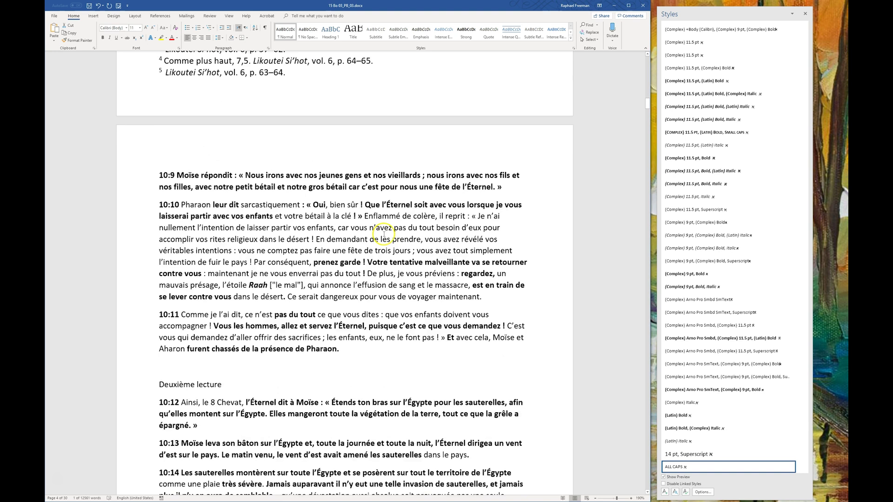
scroll(384, 235, "up", 1)
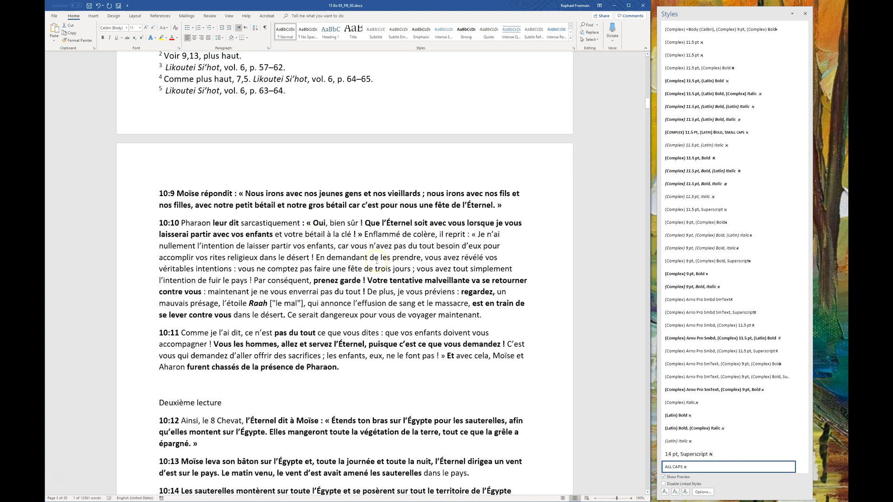
scroll(377, 261, "up", 20)
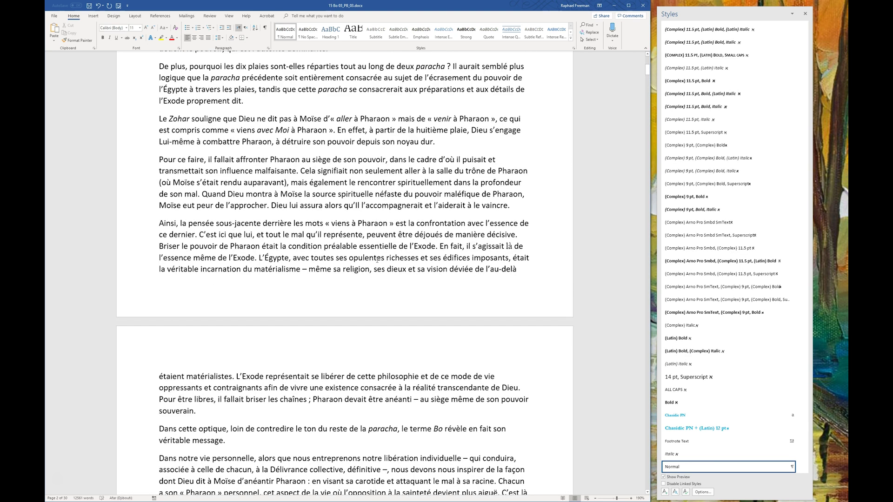
scroll(376, 261, "up", 7)
left_click(318, 277)
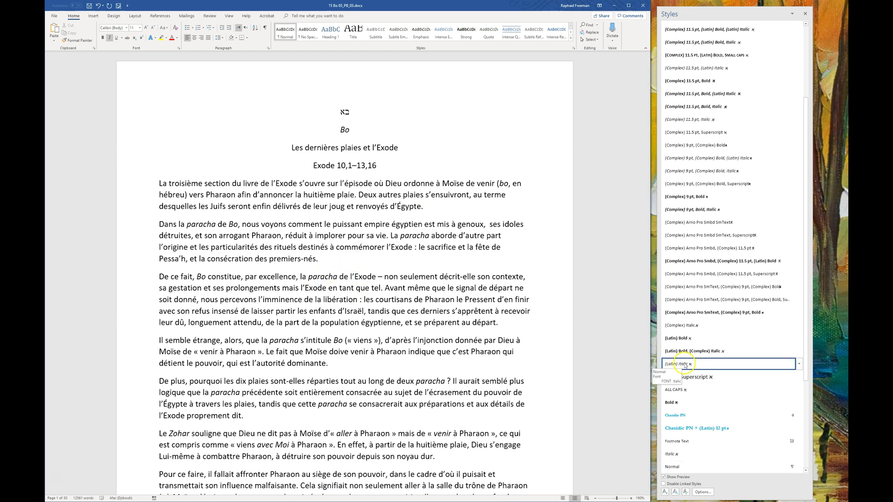
Start a new style named 'it text' with Style type Character.
left_click(665, 492)
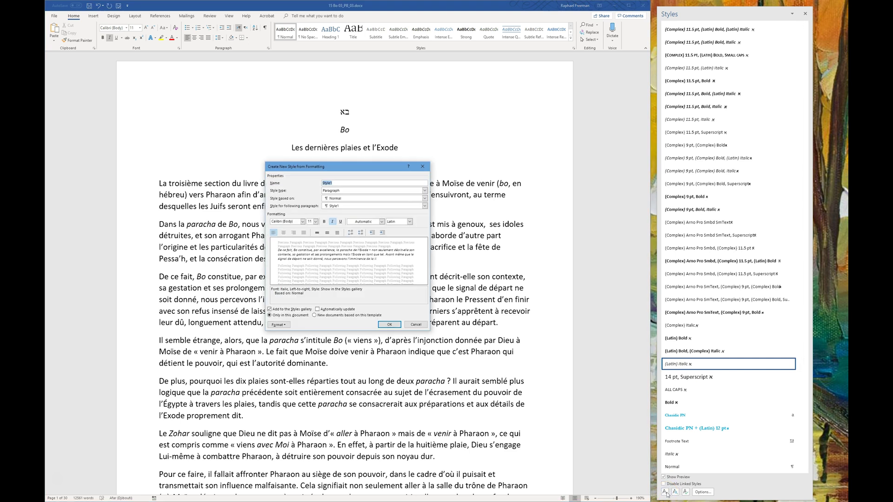
type("it tect")
key("Tab")
key("shift+Tab")
type("t")
key("Tab")
key("Down")
key("Tab")
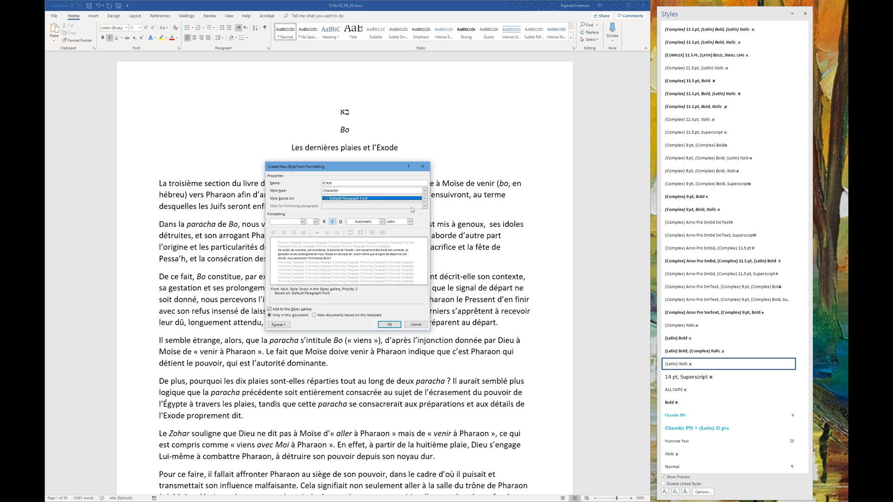
Give the style Dark Red font colour, skip the shortcut key, and create it.
left_click(375, 223)
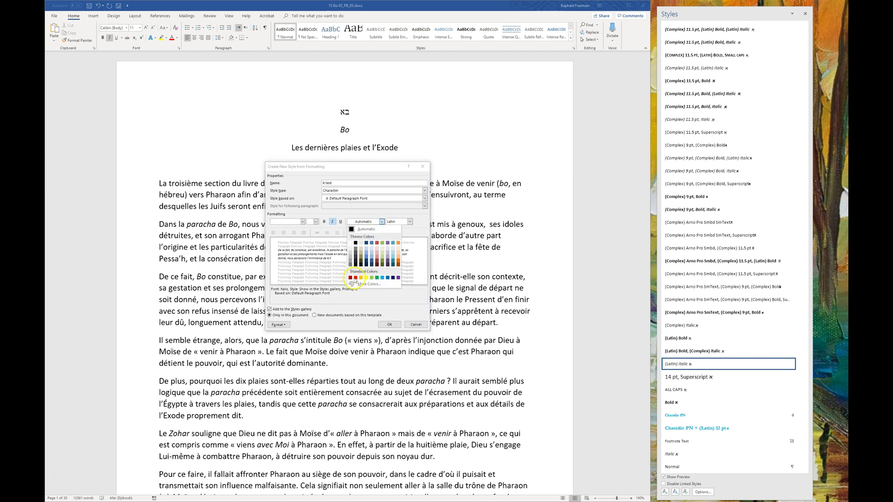
left_click(351, 278)
left_click(278, 324)
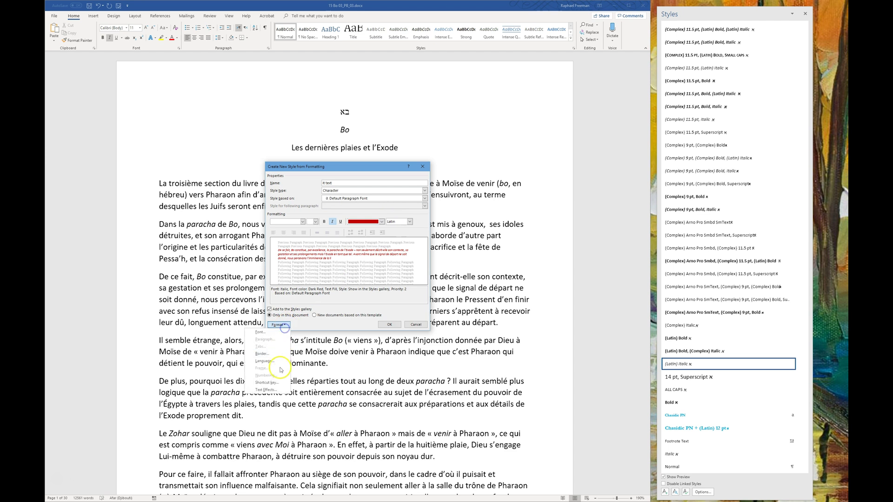
left_click(279, 383)
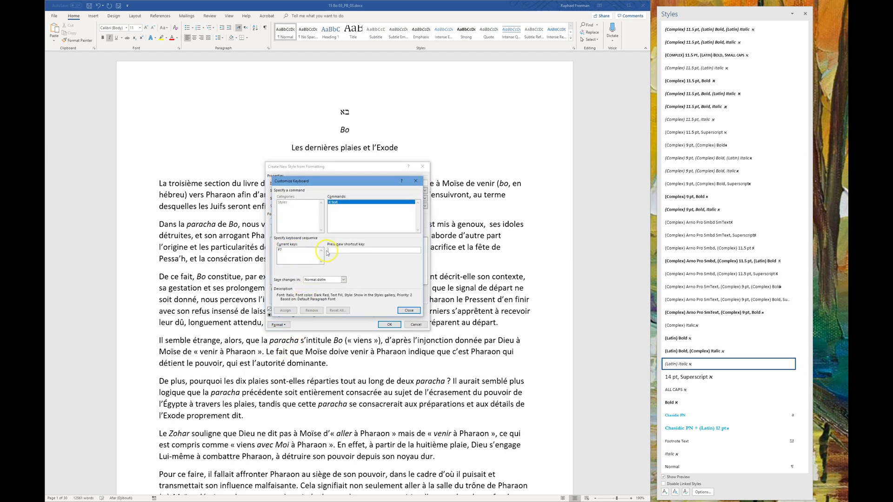
left_click(408, 312)
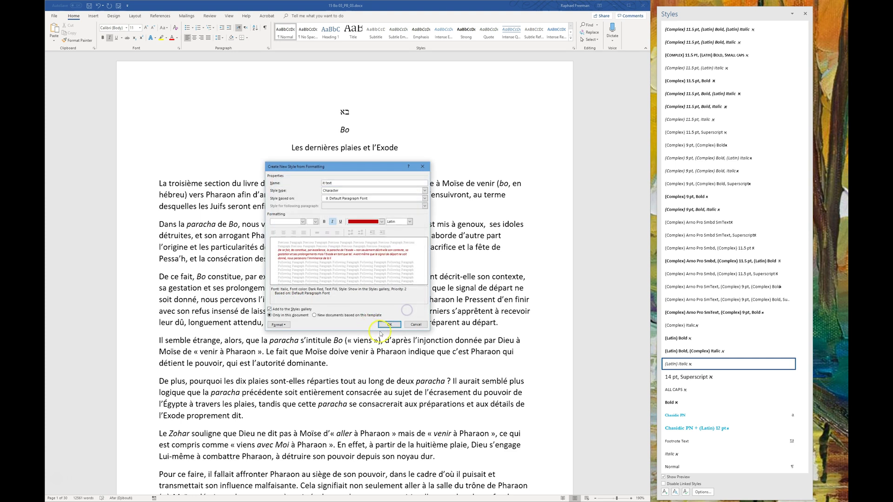
left_click(389, 325)
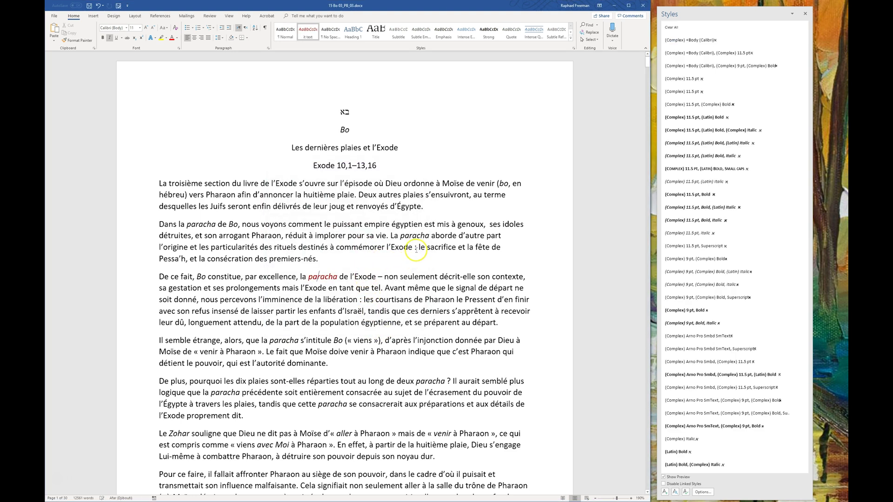
Check which style the italic word 'paracha' uses.
left_click(415, 236)
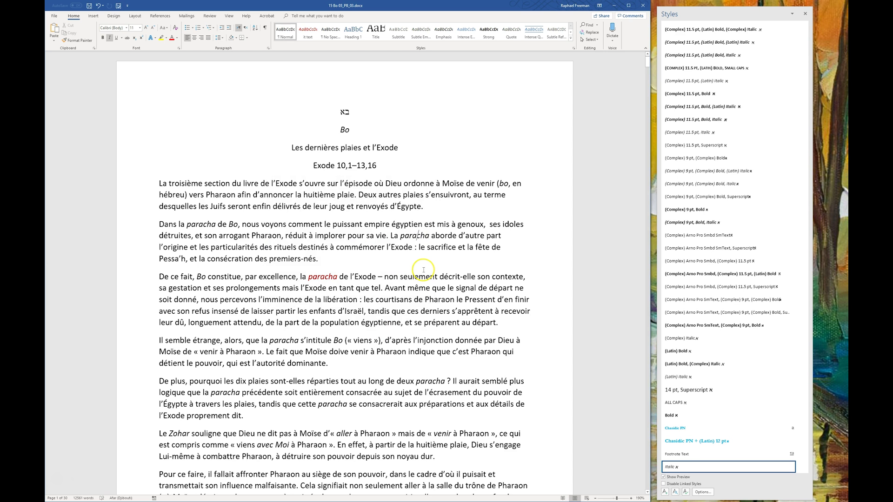
double_click(415, 237)
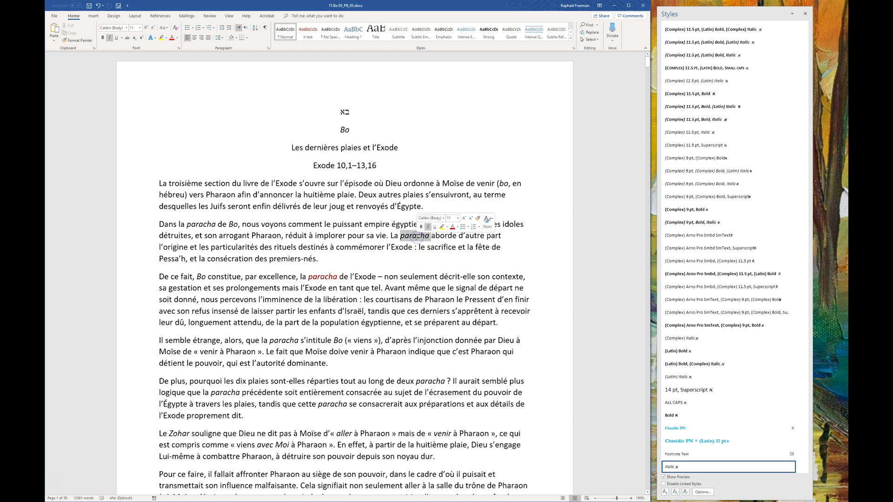
left_click(410, 239)
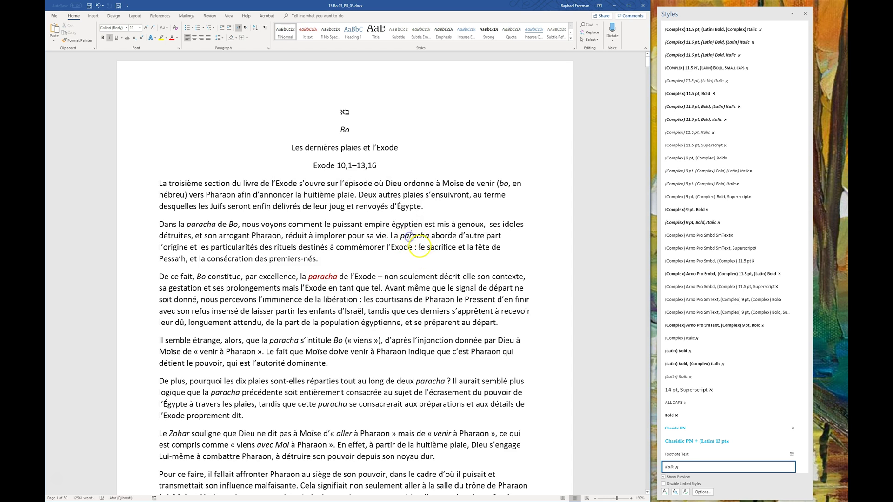
scroll(698, 419, "down", 2)
scroll(699, 393, "down", 2)
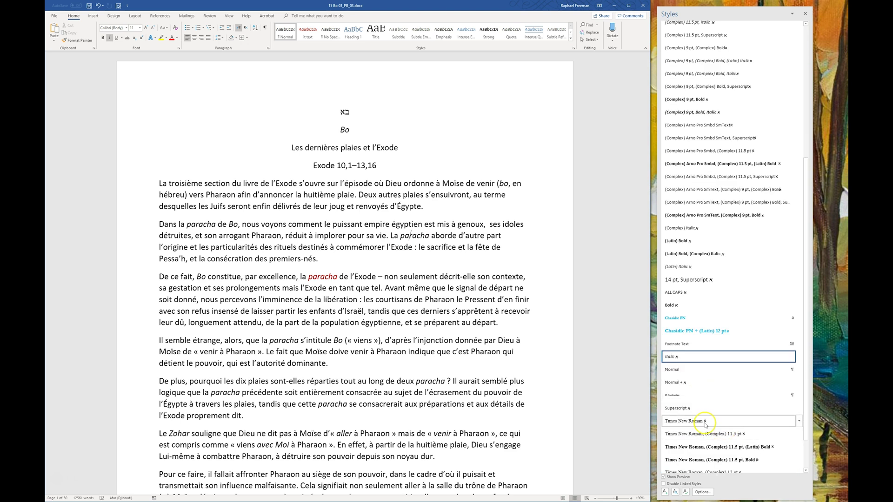
Select all 16 Italic instances, apply 'it text', and return to the document start.
right_click(683, 358)
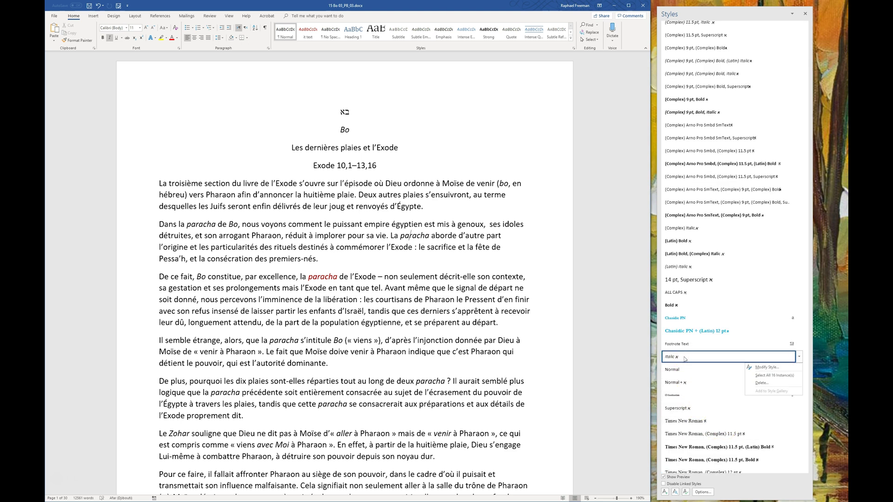
left_click(768, 372)
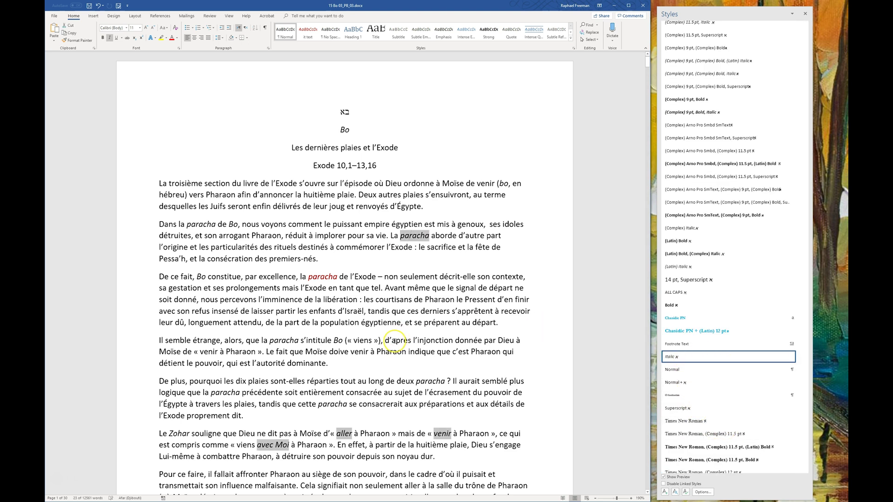
key("ctrl+shift+i")
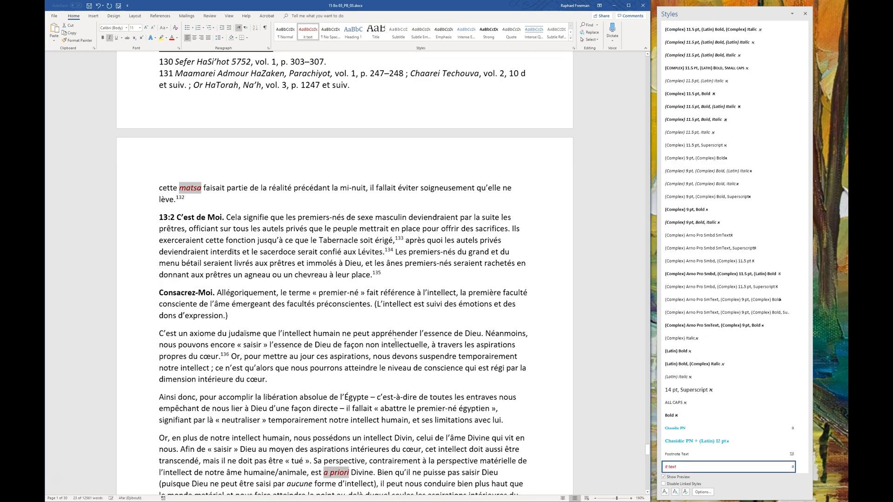
scroll(395, 341, "up", 20)
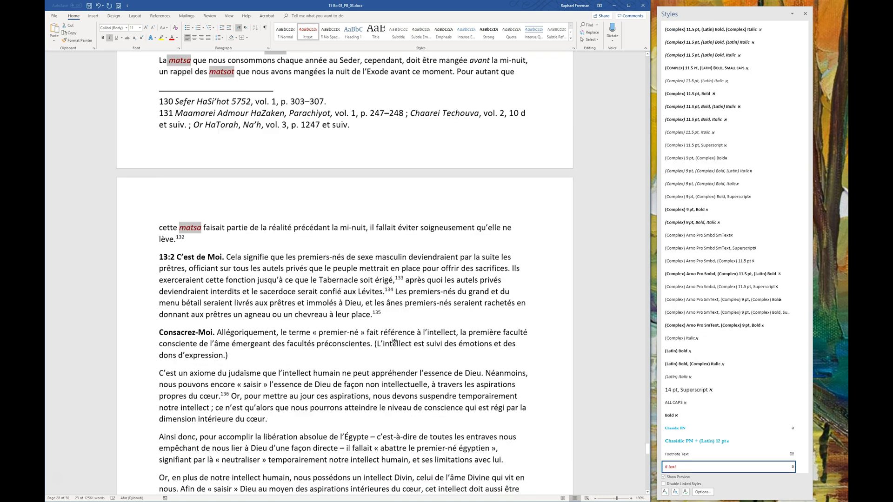
scroll(395, 341, "up", 20)
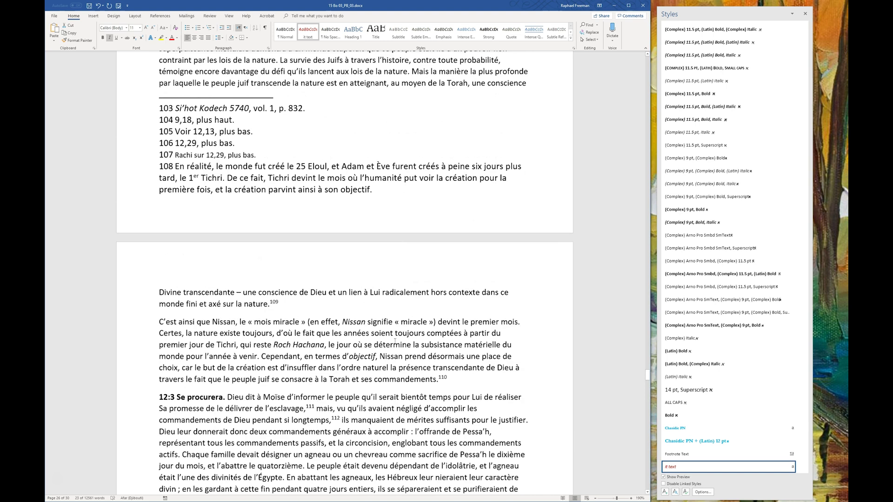
scroll(395, 341, "up", 5)
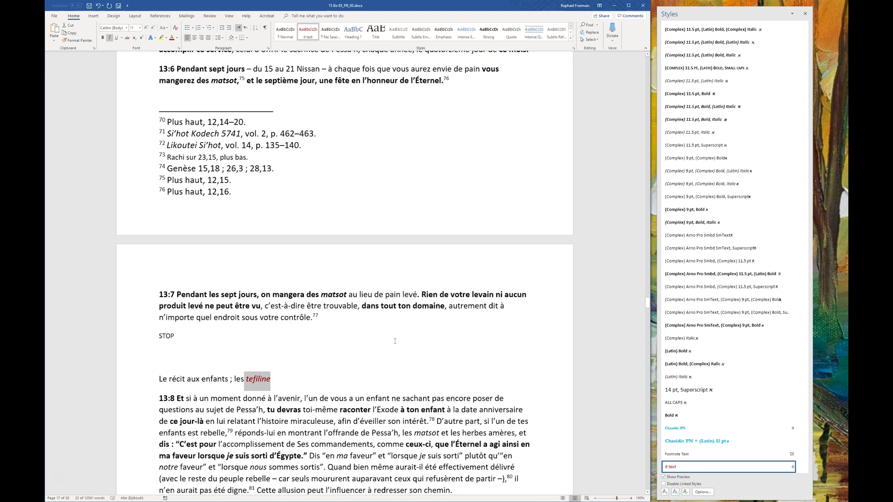
key("ctrl+Home")
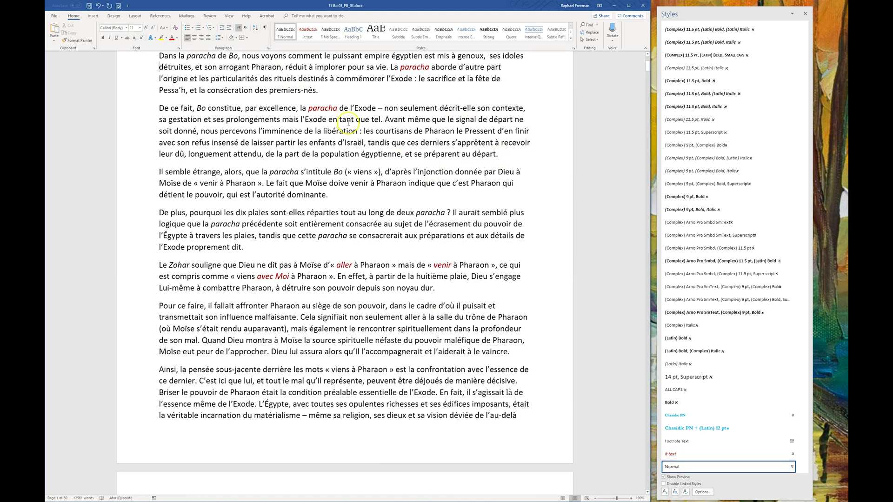
scroll(436, 286, "down", 20)
scroll(436, 286, "up", 3)
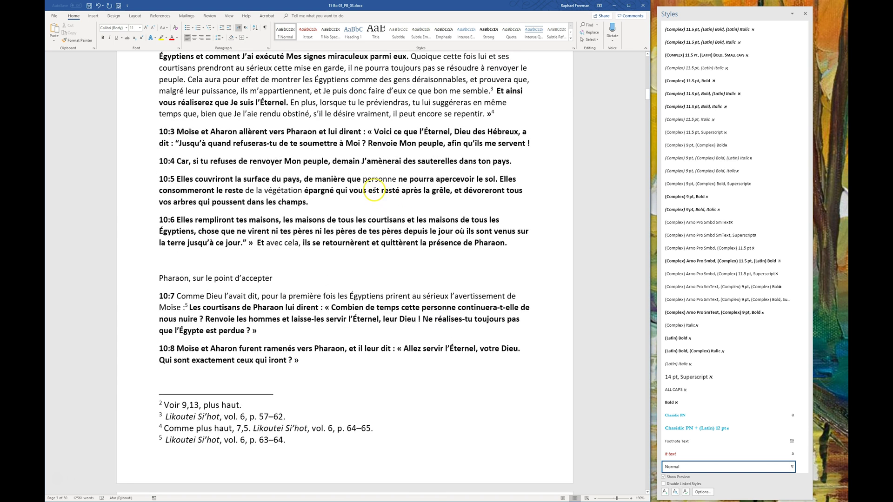
Start a new character style named 'bd it' from the bold italic text in verse 10:5.
left_click(380, 201)
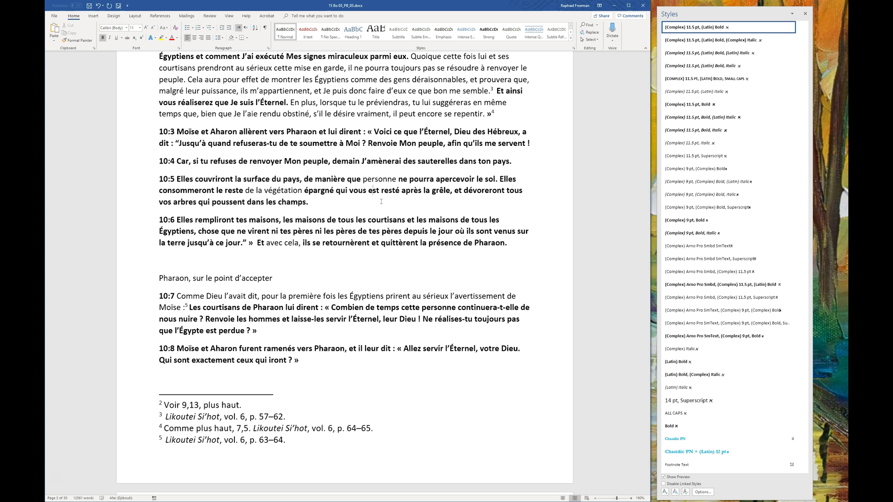
left_click(665, 491)
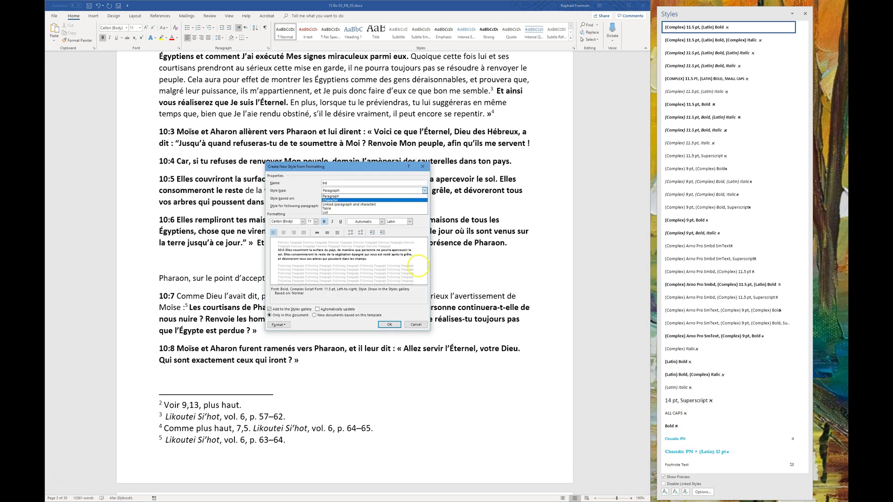
left_click(307, 349)
key("Return")
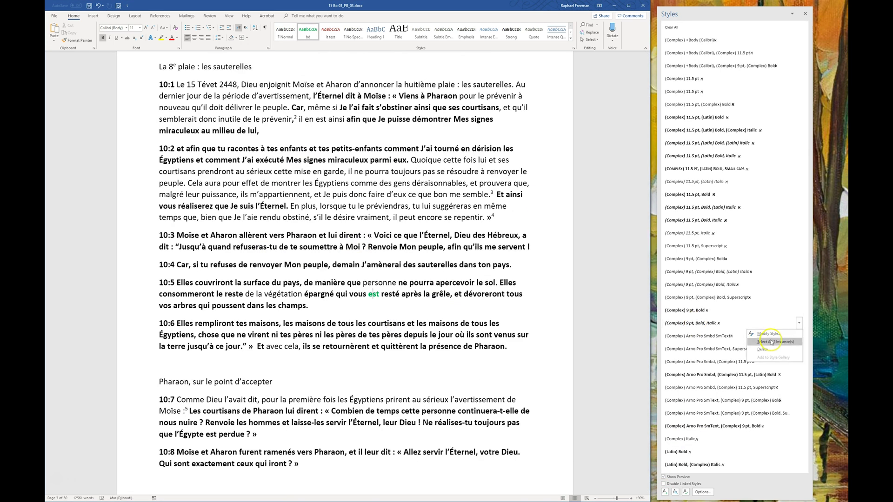
Confirm the 'bd it' style and open the Apply Styles panel, moved off the text.
key("Return")
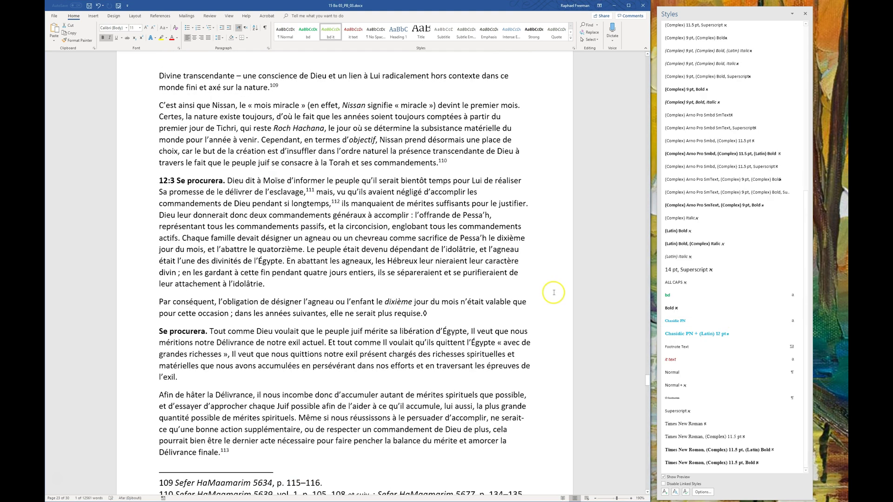
key("ctrl+shift+s")
left_click_drag(309, 299, 98, 85)
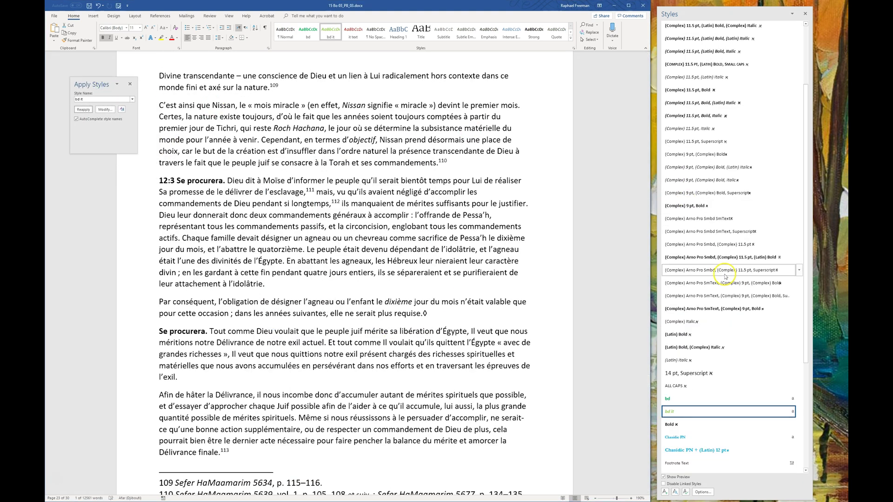
scroll(722, 178, "up", 2)
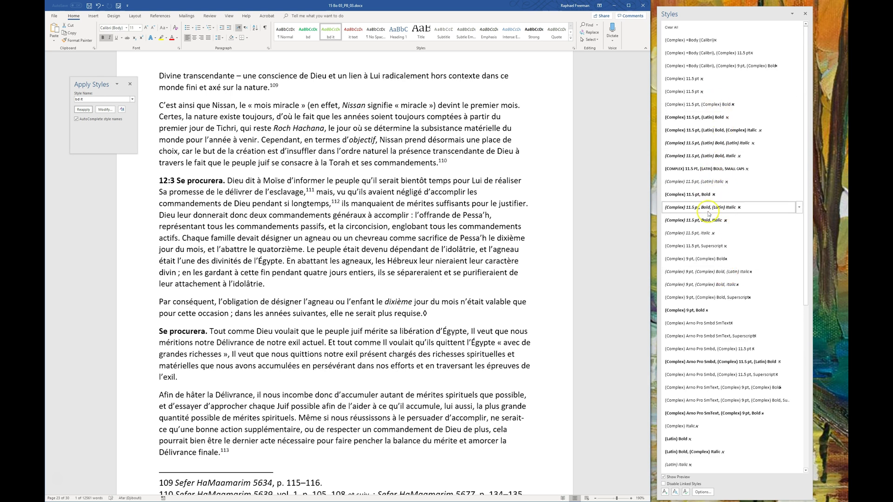
Apply 'it text' to all (Latin) Italic and 9 pt bold italic passages, then restyle the 11.5 pt Latin bold ones.
left_click(302, 132)
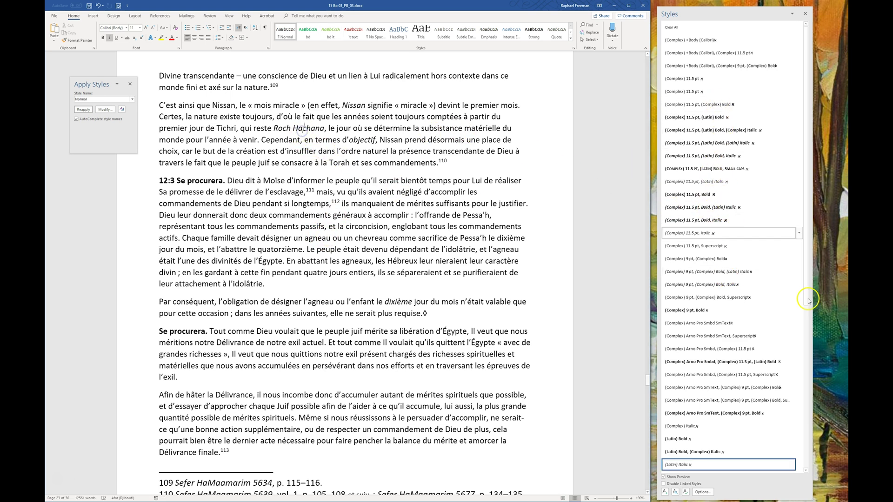
right_click(691, 464)
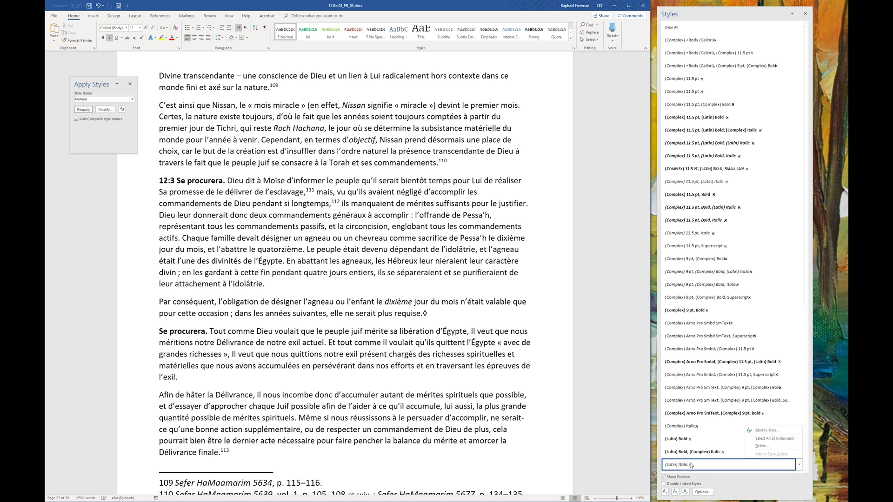
left_click(766, 437)
key("ctrl+alt+i")
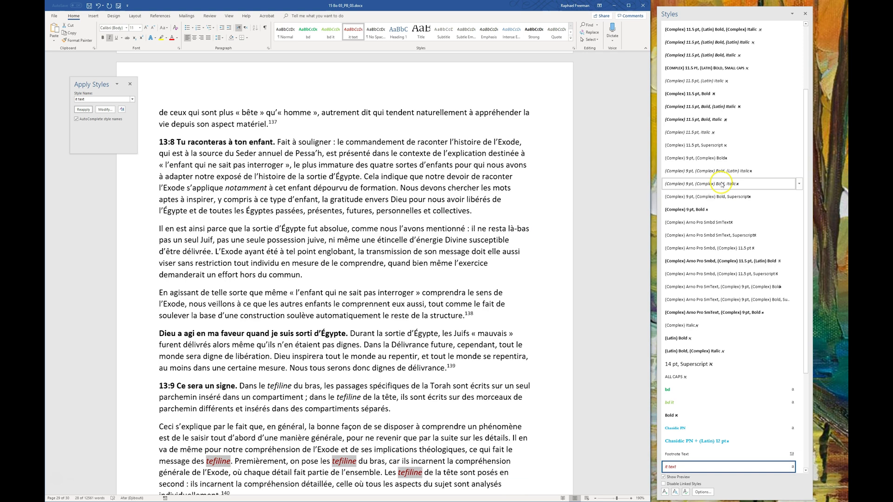
left_click(739, 185)
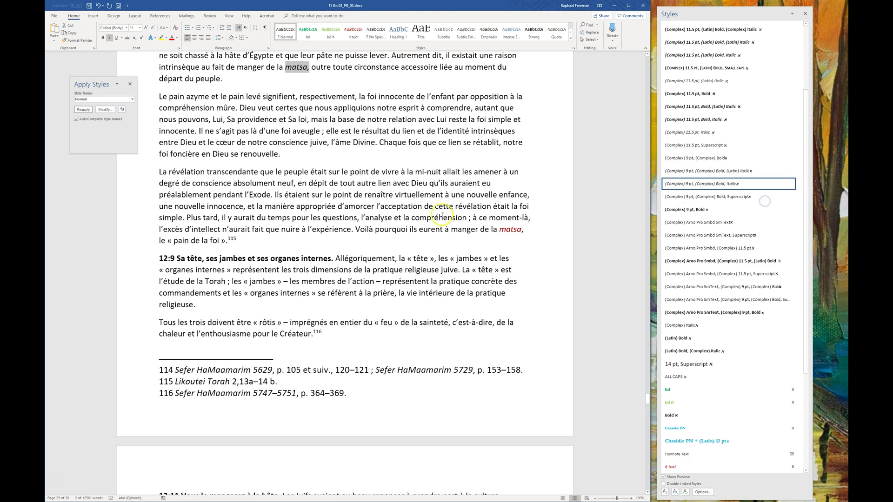
scroll(360, 251, "up", 6)
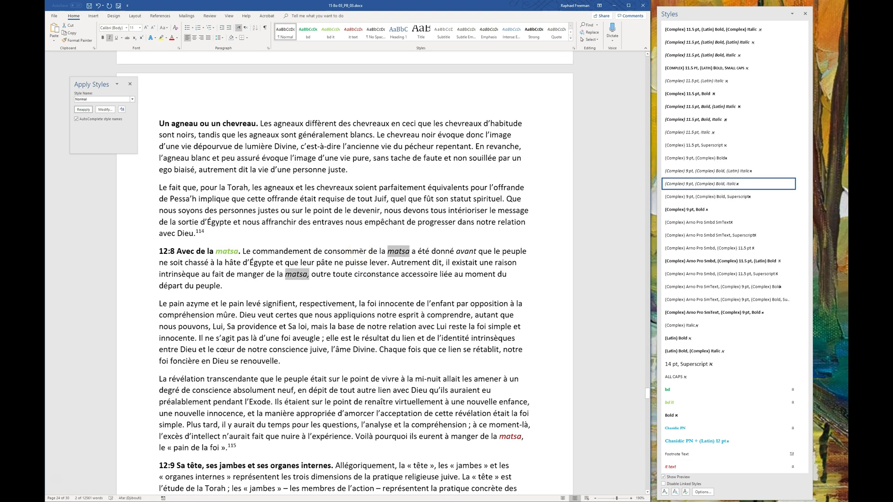
key("ctrl+shift+i")
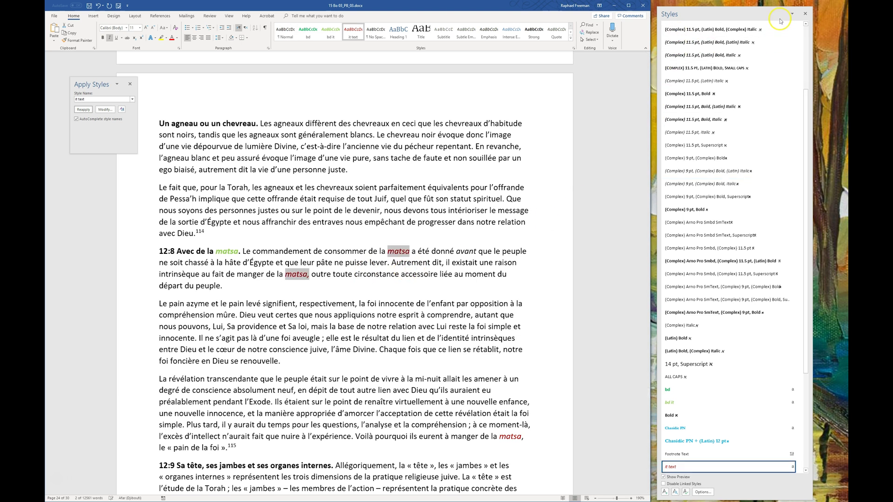
left_click_drag(804, 103, 799, 30)
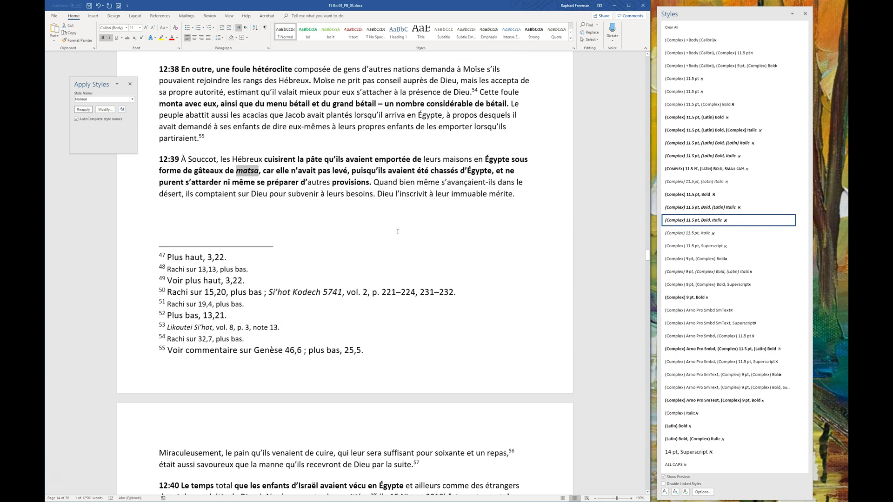
left_click(710, 119)
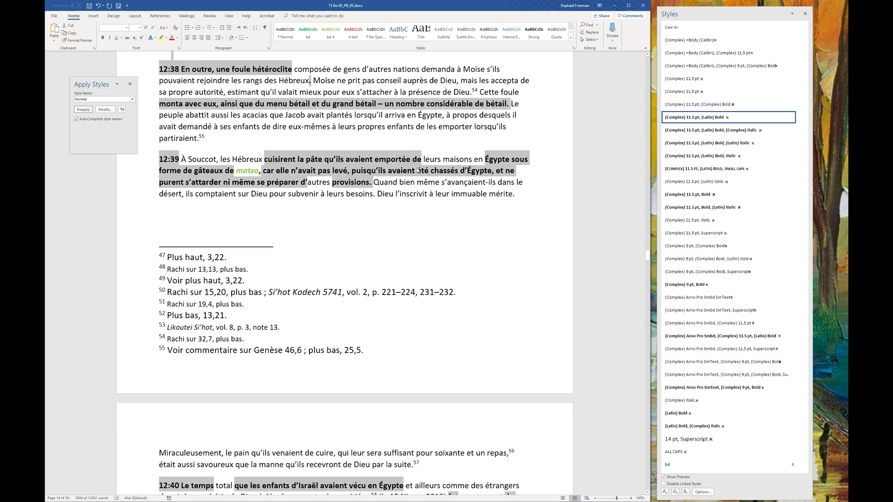
left_click(403, 215)
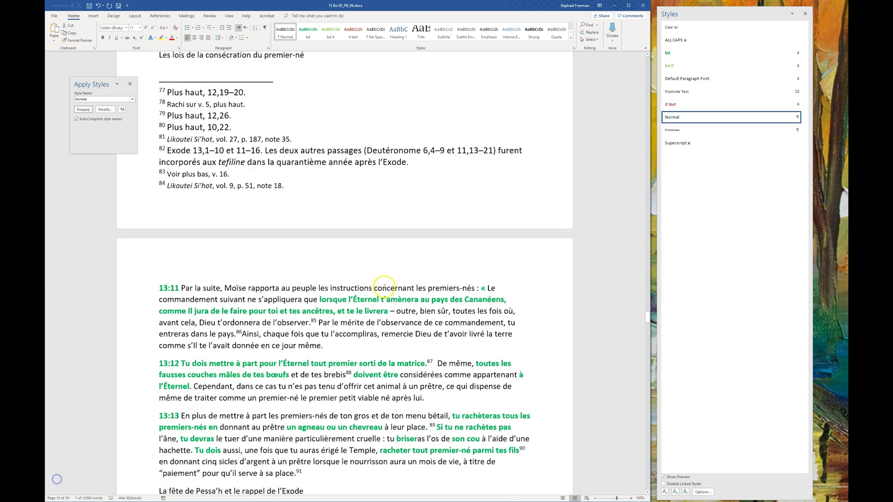
scroll(383, 287, "up", 15)
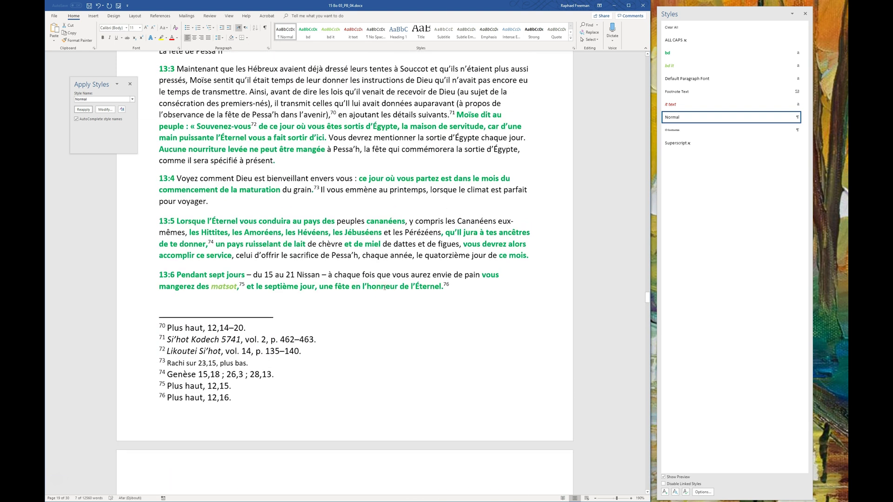
scroll(384, 287, "up", 5)
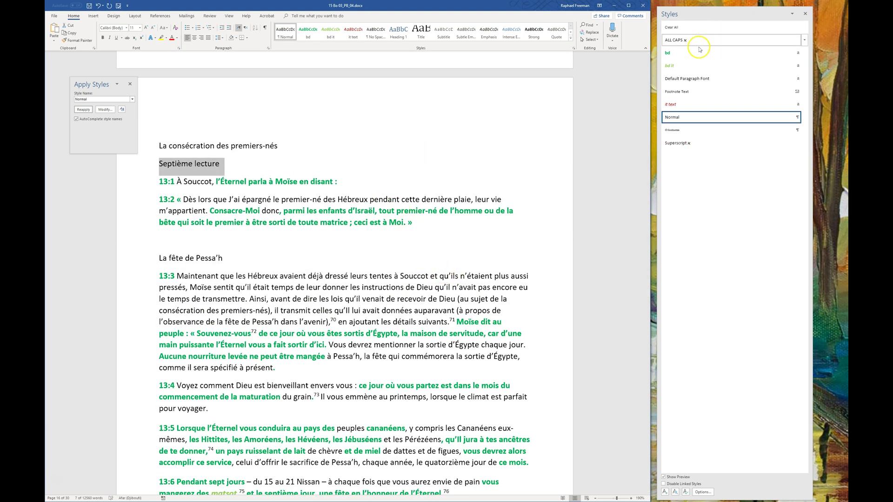
scroll(354, 274, "down", 4)
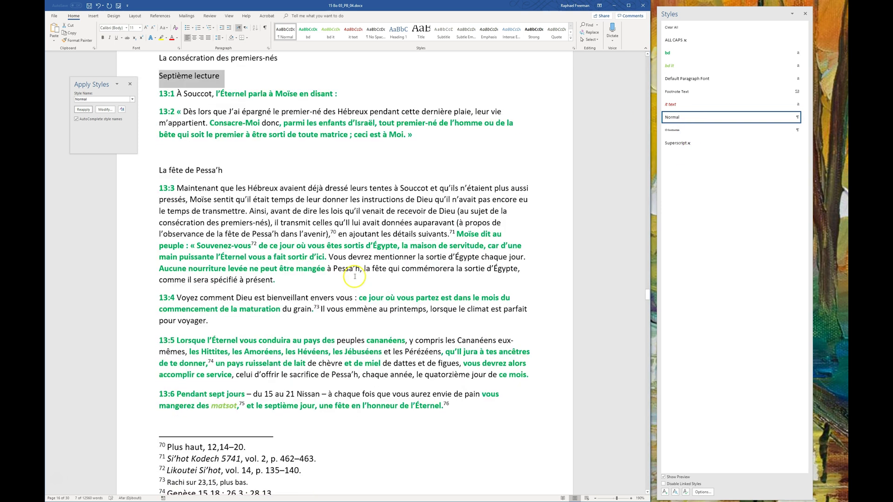
scroll(356, 275, "down", 2)
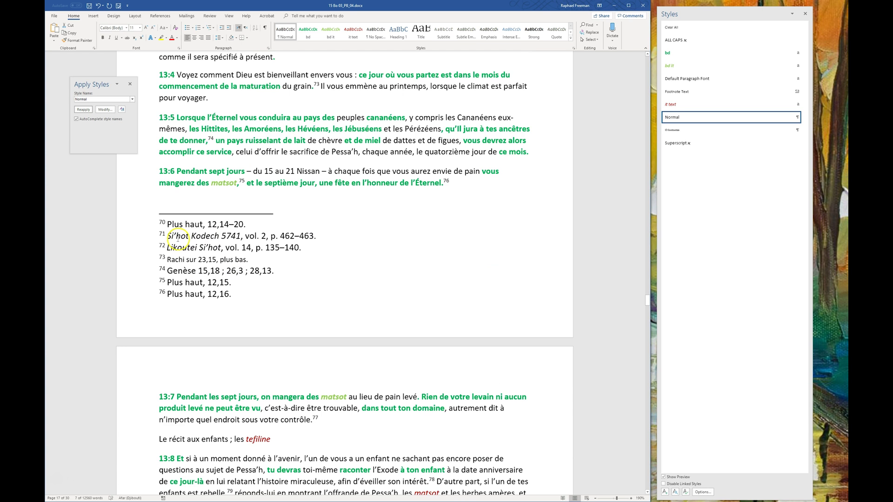
left_click(204, 237)
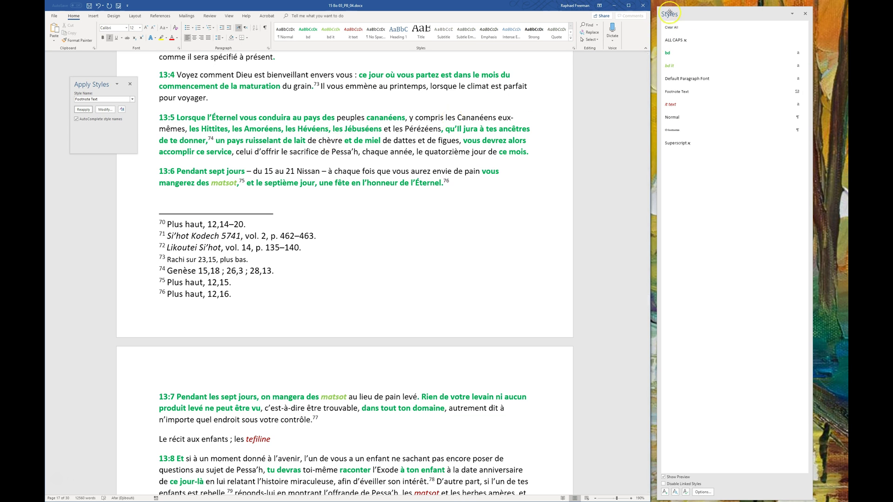
left_click_drag(691, 16, 690, 11)
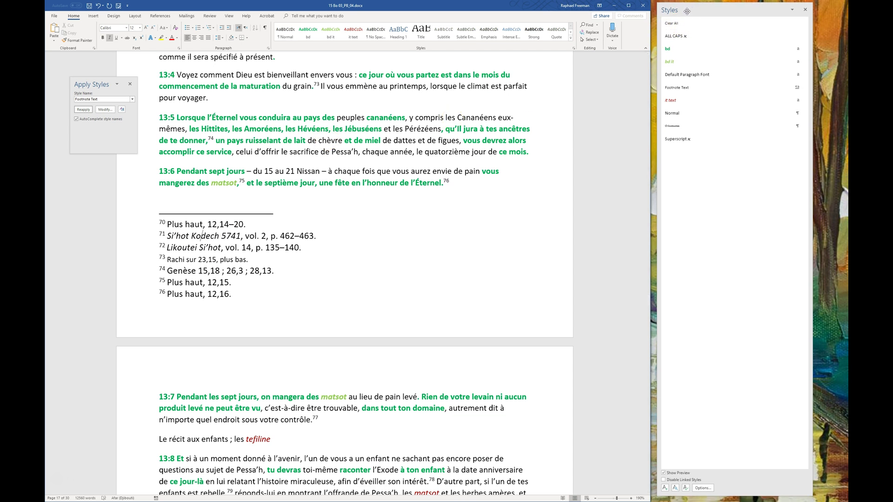
left_click(314, 129)
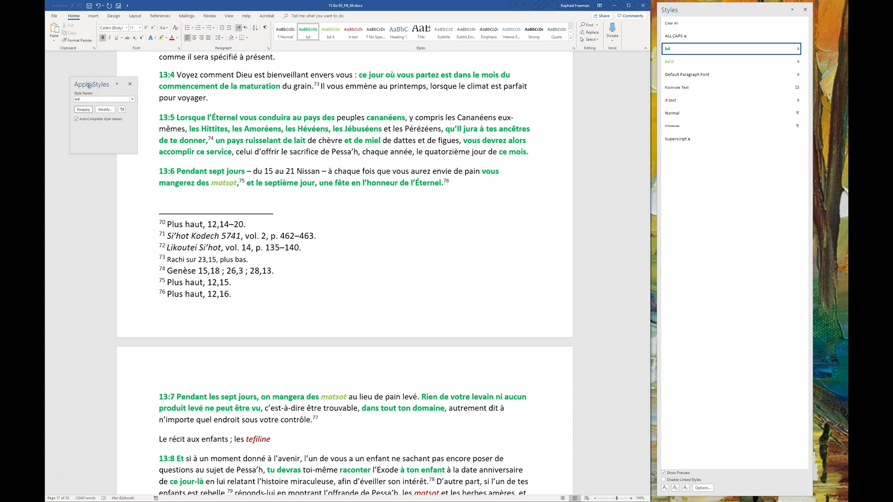
left_click(196, 234)
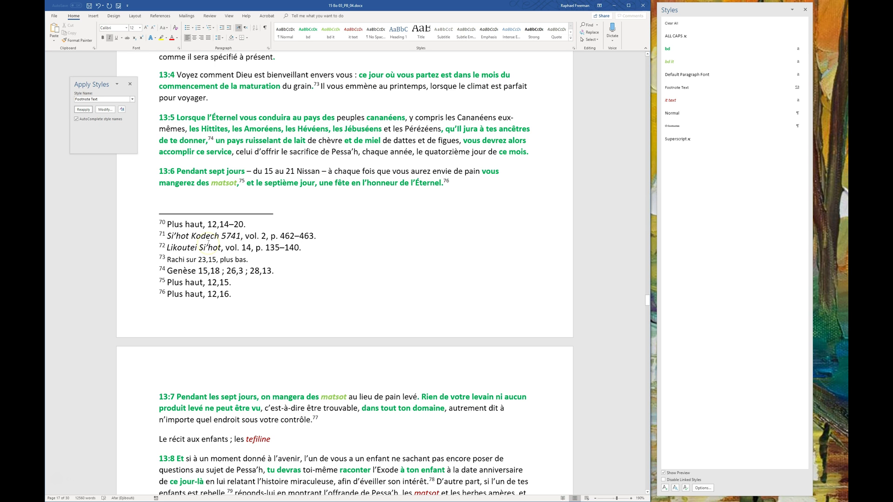
Set Find and Replace to search for Italic font formatting.
key("ctrl+h")
left_click_drag(299, 219, 351, 207)
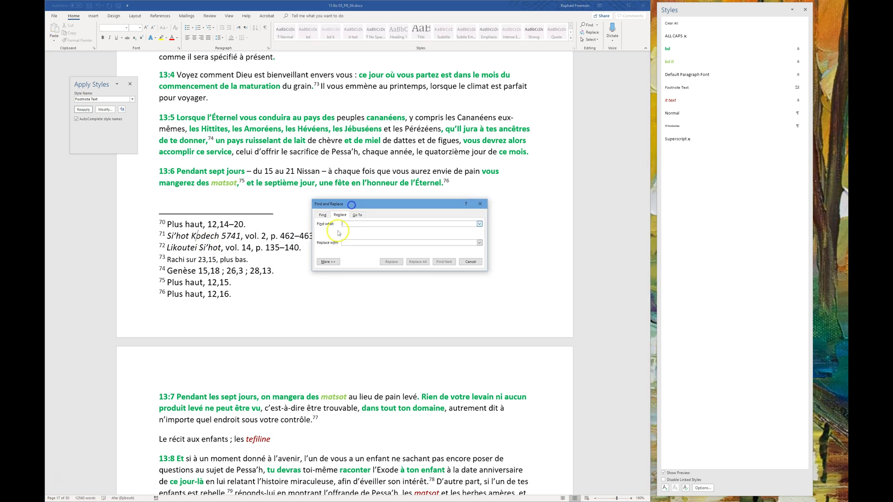
left_click(328, 262)
left_click(340, 335)
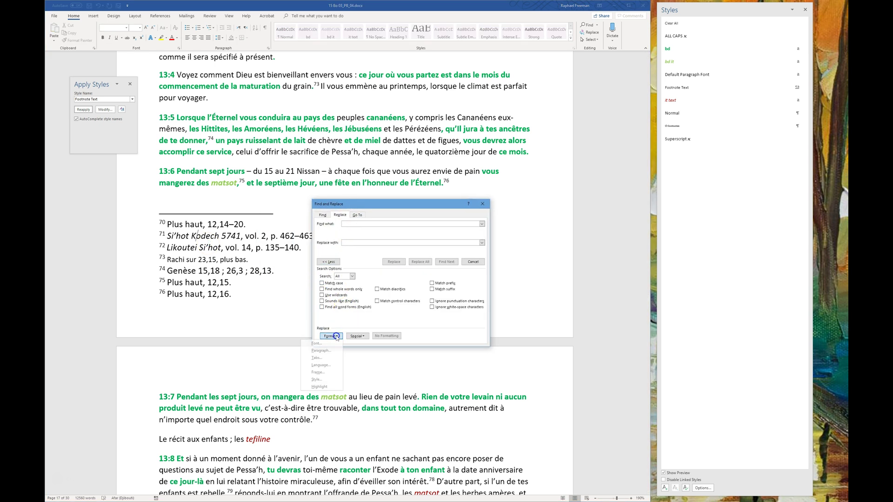
left_click(326, 344)
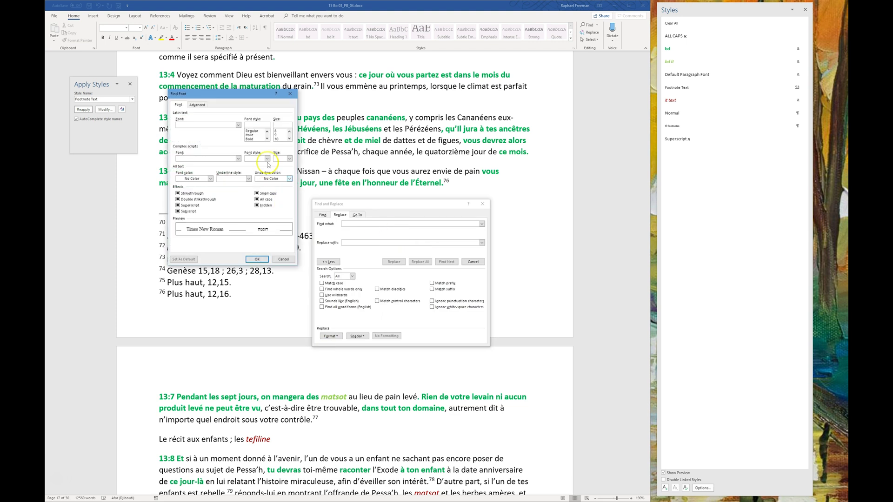
left_click(250, 135)
left_click(257, 260)
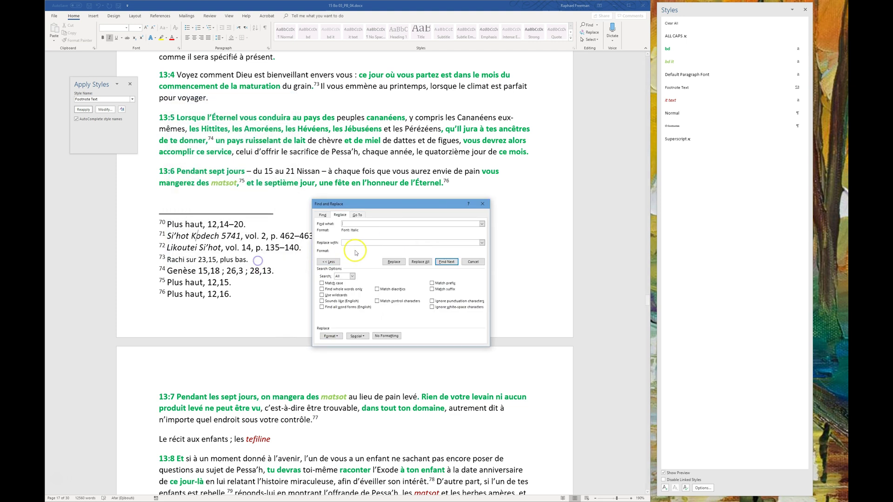
Set the replacement formatting to the 'it text' style.
left_click(354, 243)
left_click(329, 336)
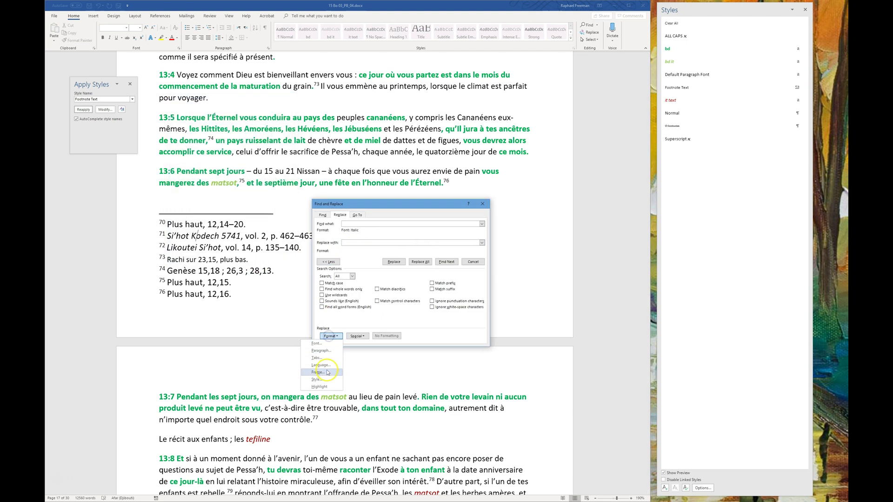
left_click(325, 380)
left_click(344, 233)
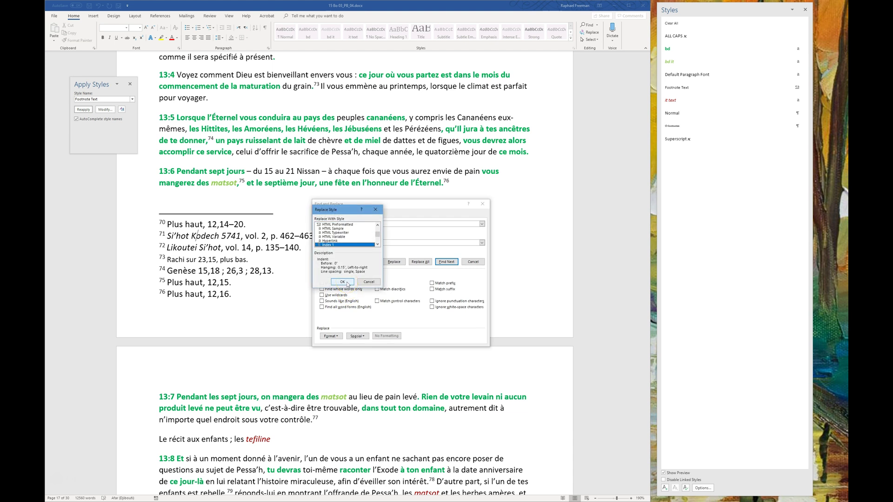
left_click(377, 244)
left_click(376, 244)
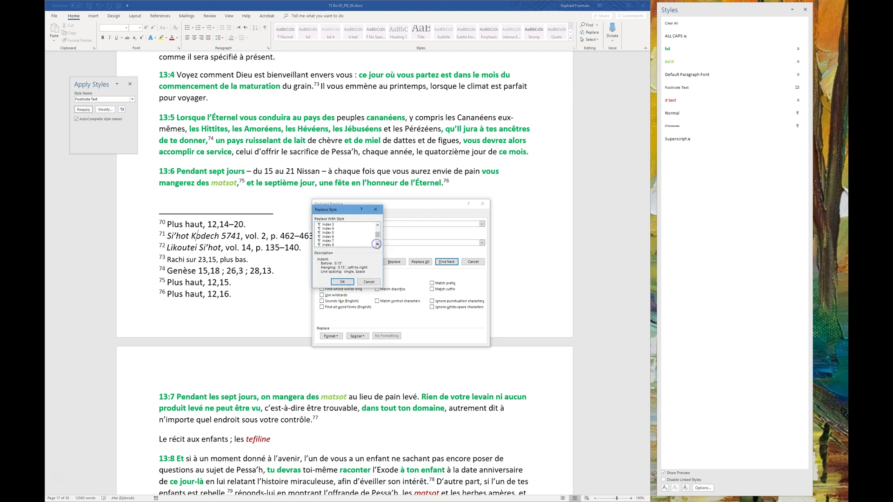
left_click(377, 244)
left_click(377, 244)
left_click(377, 244)
left_click(334, 240)
left_click(342, 281)
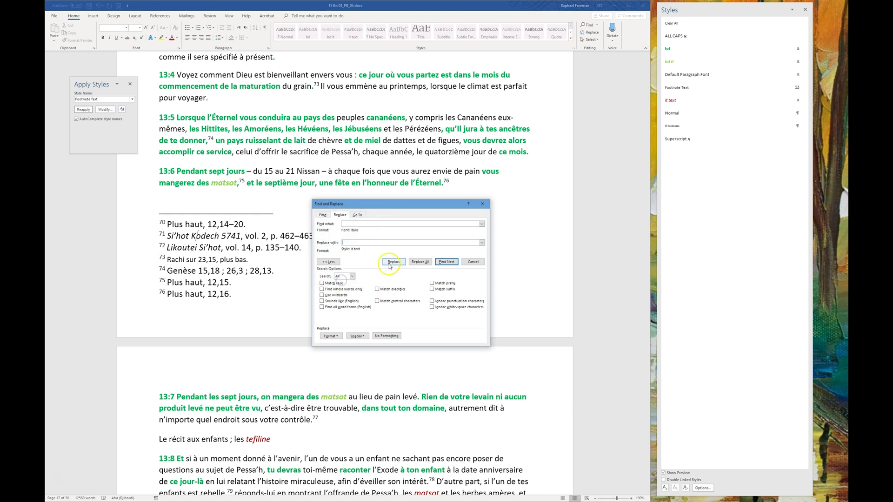
Replace all italics with 'it text' and return to the verse 13:4 body text.
left_click(421, 262)
left_click(442, 272)
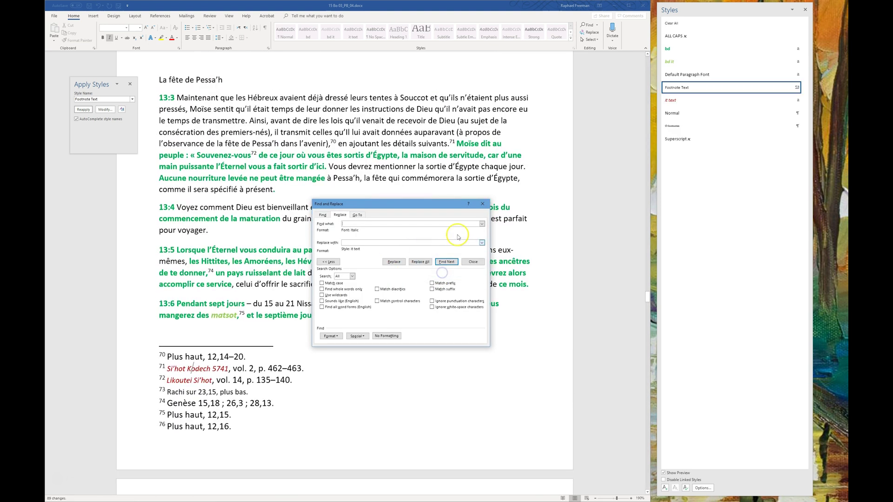
left_click(482, 203)
left_click(311, 219)
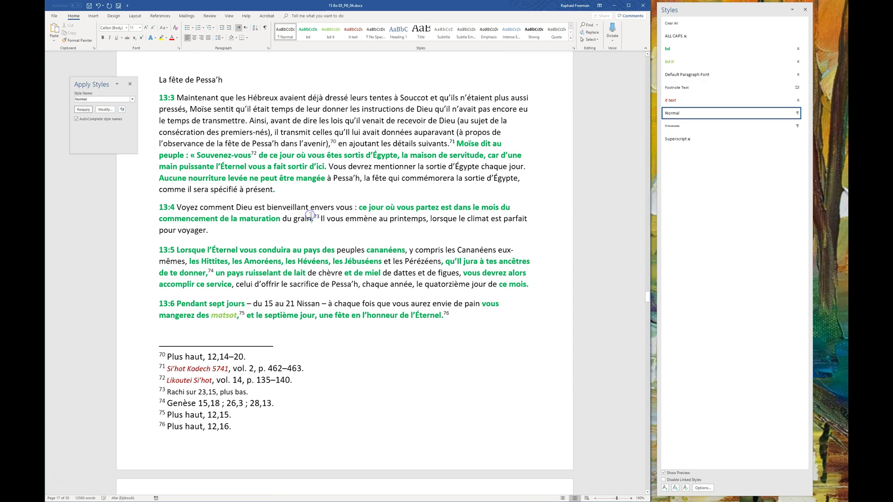
Save a new version of the document and check which letters use the ALL CAPS style.
key("ctrl+s")
scroll(387, 220, "up", 15)
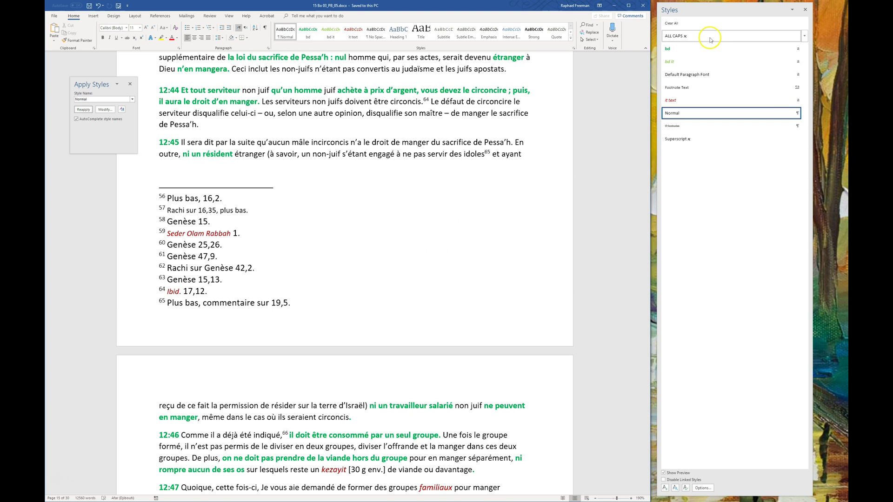
left_click(689, 39)
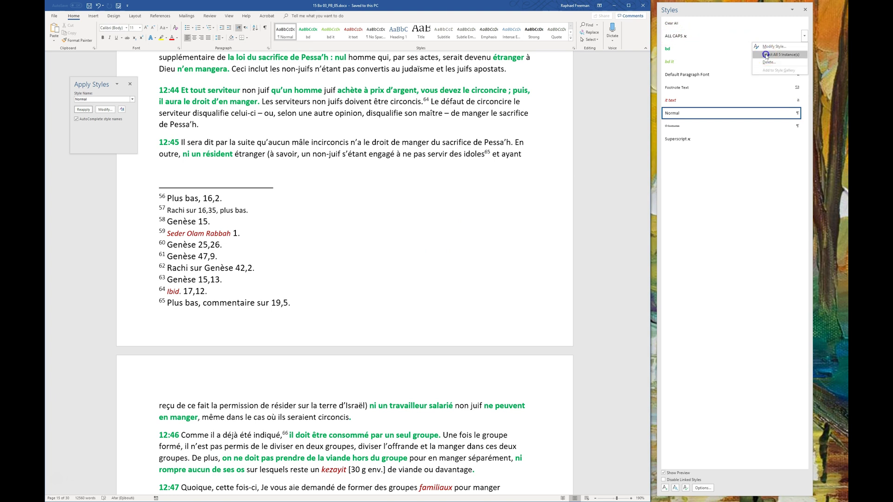
scroll(358, 163, "up", 5)
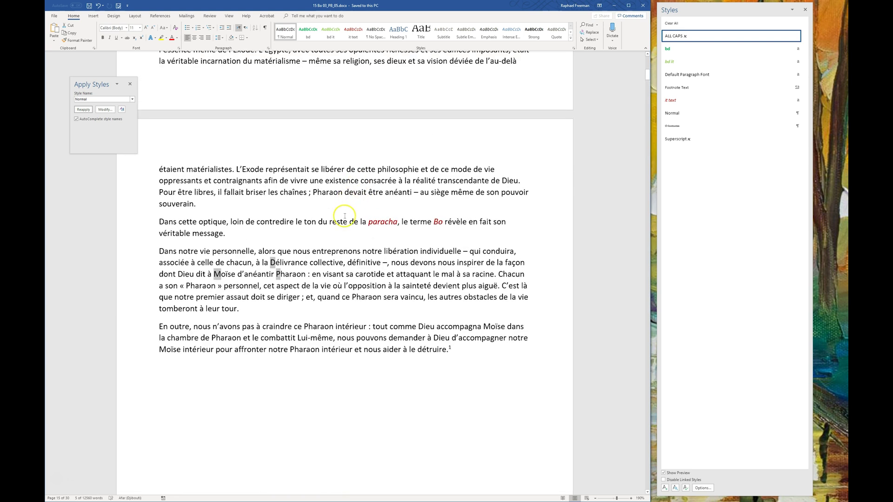
left_click(275, 262)
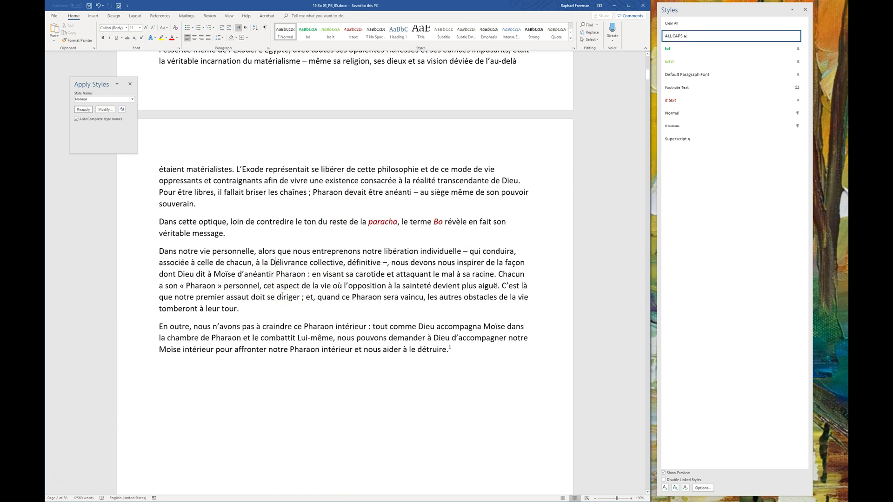
Uncheck All caps in the Font dialog for the D of Délivrance.
key("shift+Right")
left_click(697, 40)
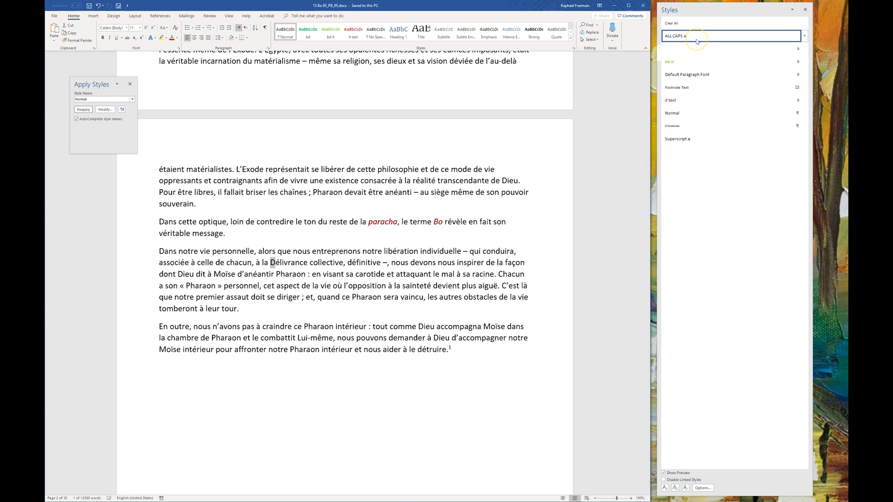
left_click(178, 49)
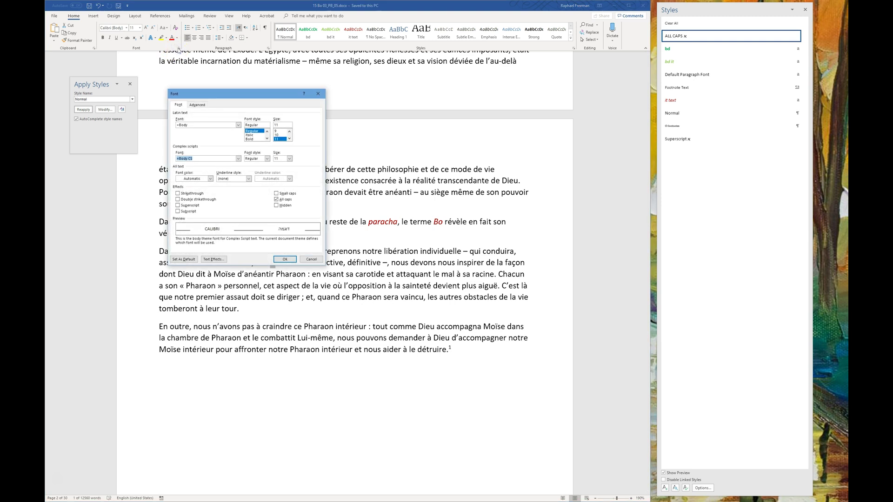
left_click_drag(238, 98, 510, 109)
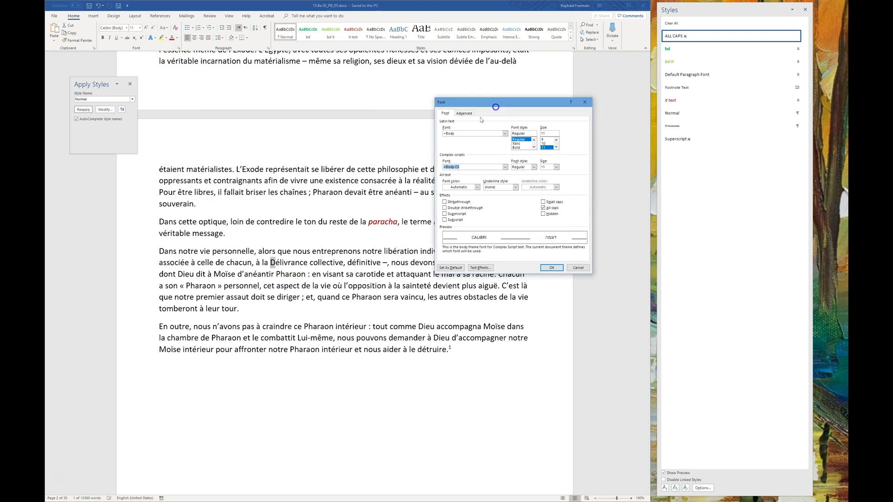
left_click(543, 208)
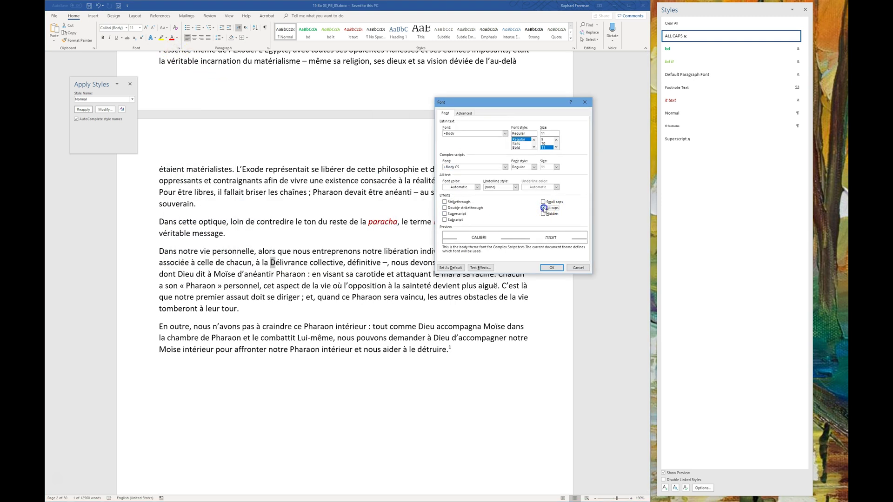
left_click(551, 268)
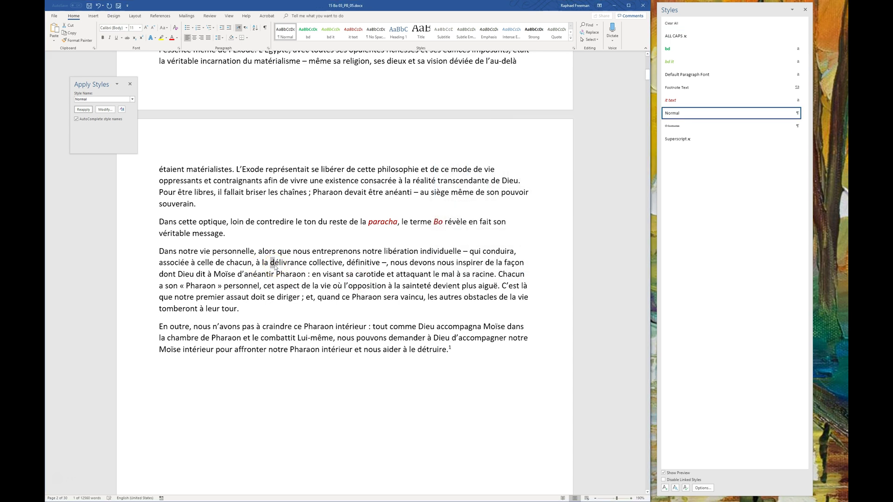
Restore the D's all caps, then select both ALL CAPS instances and trial removing the style.
key("ctrl+z")
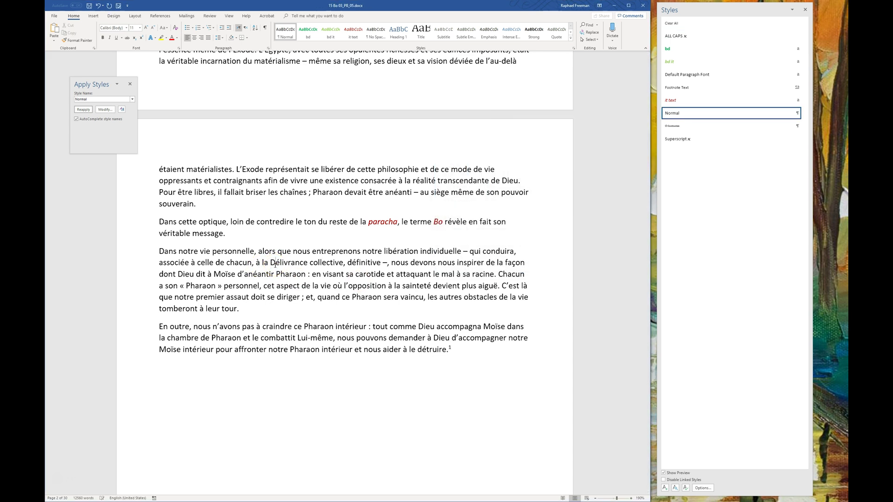
right_click(694, 34)
left_click(725, 44)
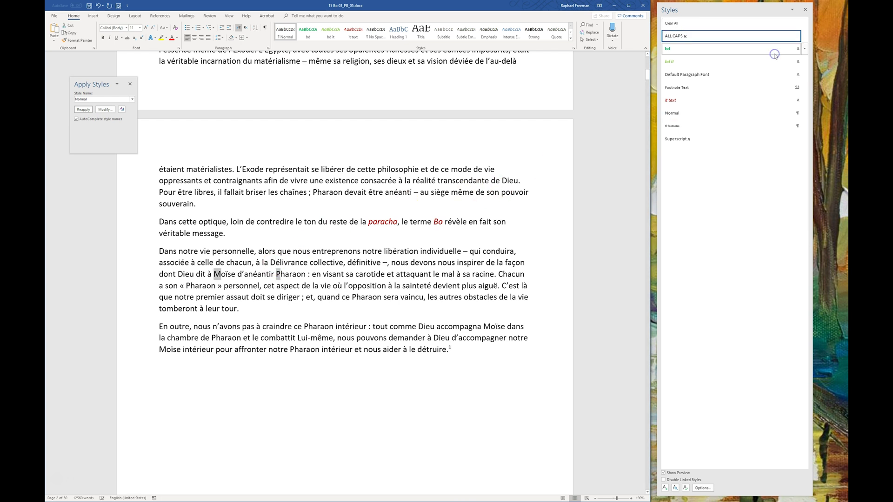
left_click(276, 285)
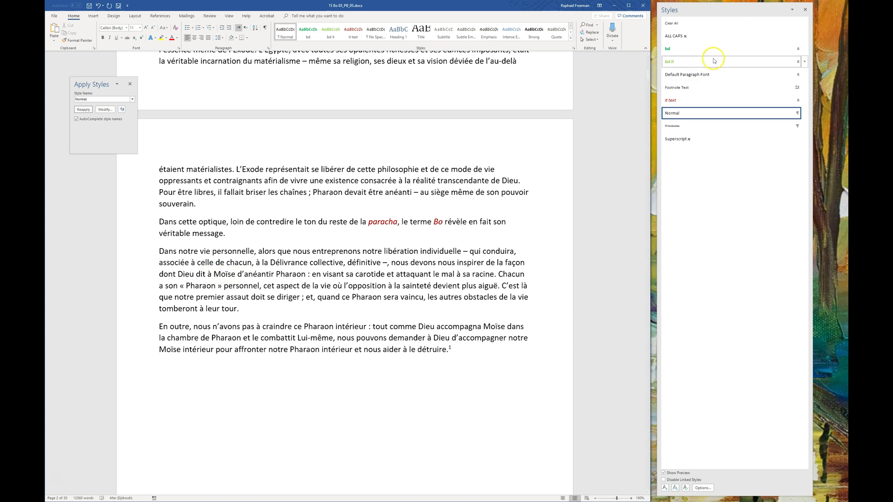
right_click(698, 37)
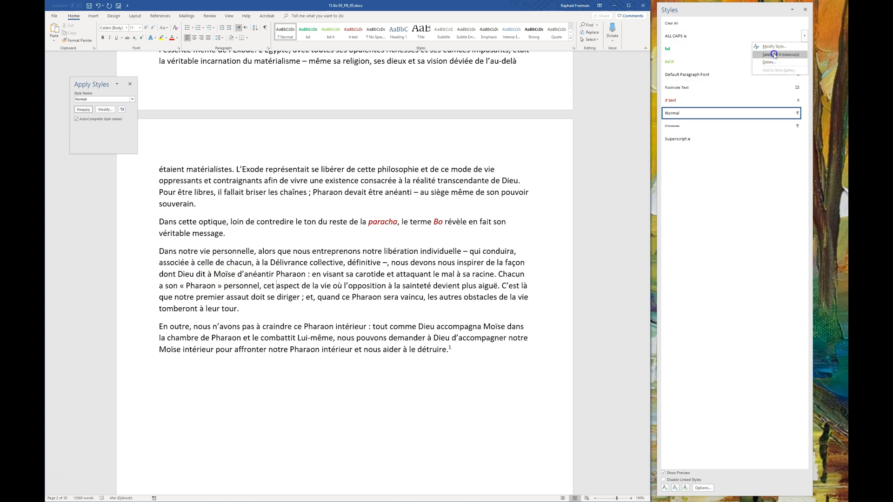
left_click(728, 46)
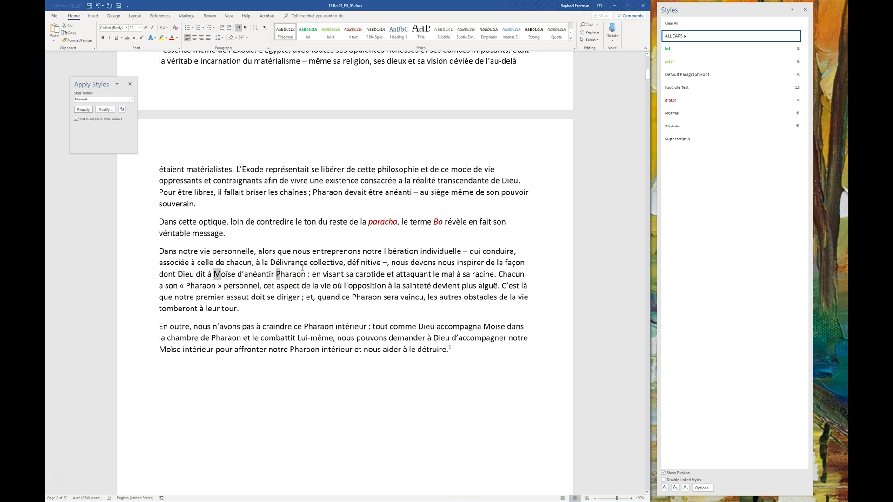
key("ctrl+space")
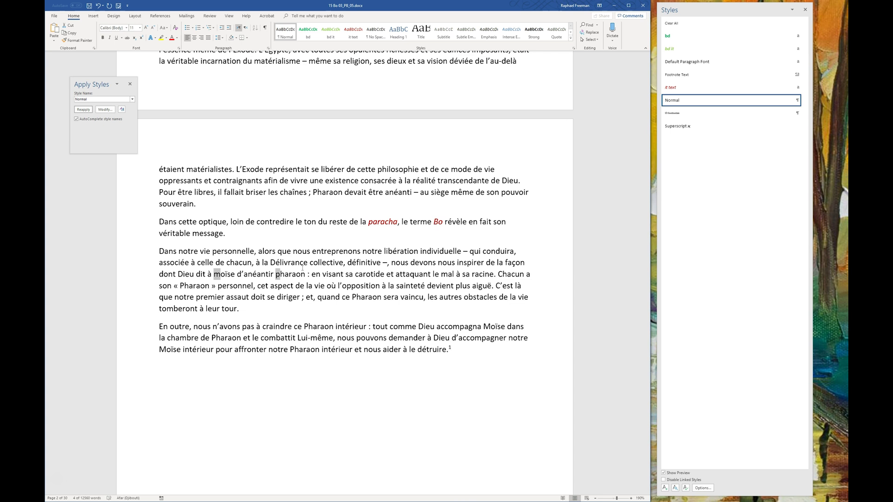
key("ctrl+shift+a")
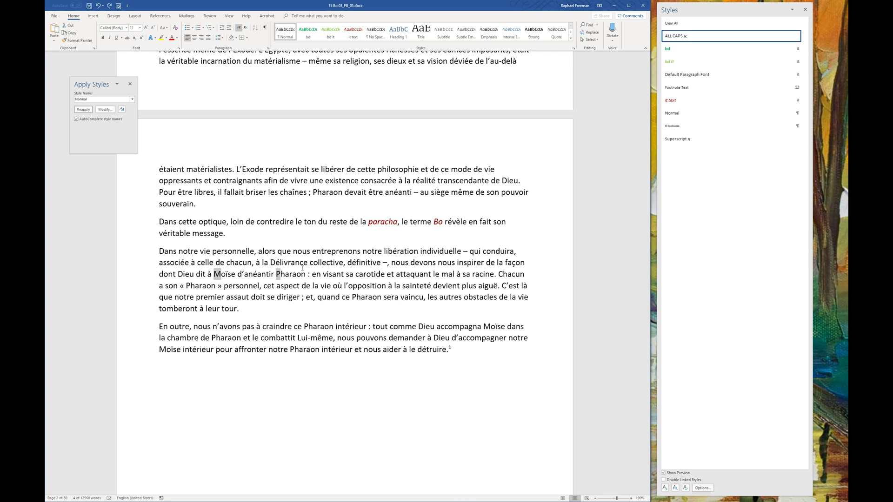
Replace the ALL CAPS-styled M of Moïse and P of Pharaon with real capital letters.
left_click(222, 285)
left_click(221, 274)
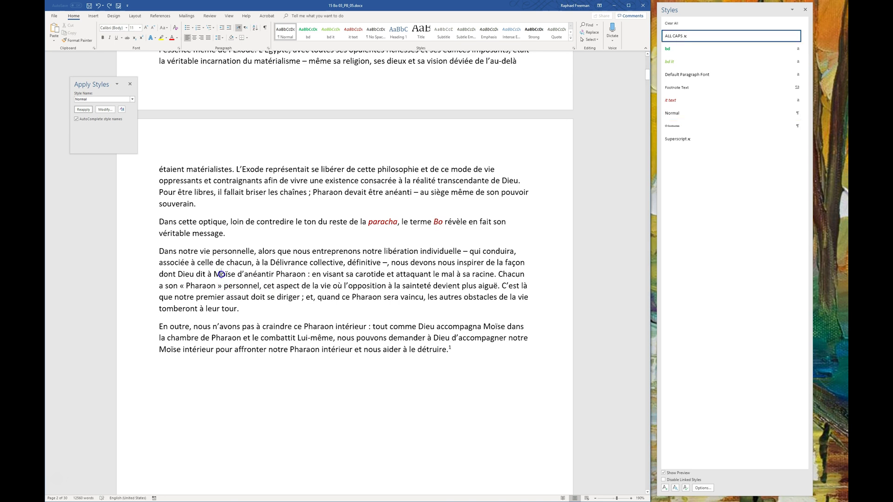
key("shift+Left")
key("ctrl+shift+a")
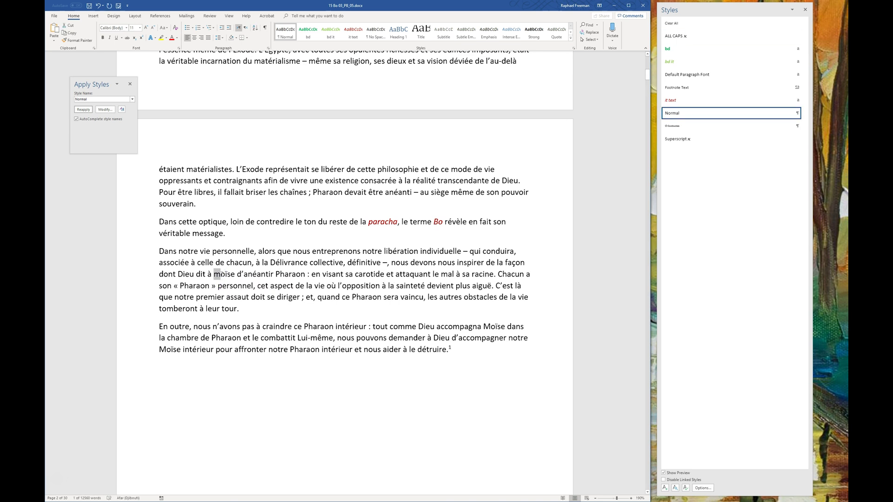
key("ctrl+z")
left_click(272, 274)
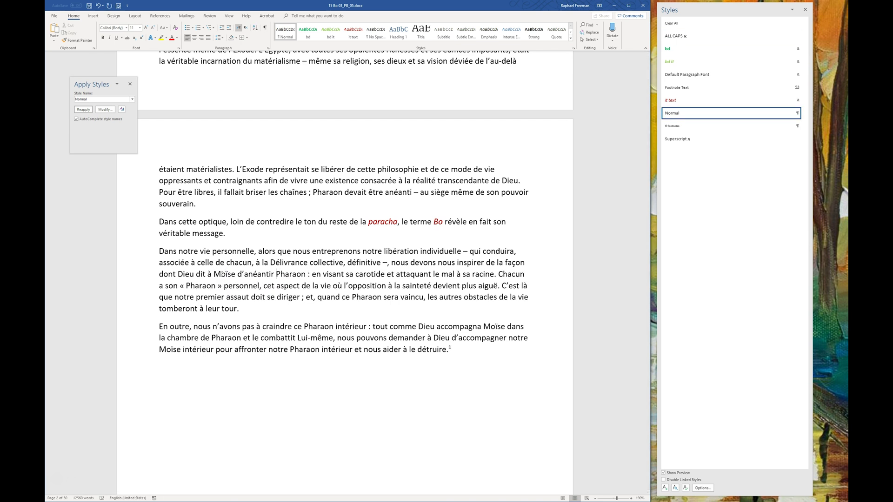
key("shift+Right")
key("ctrl+shift+a")
type("P")
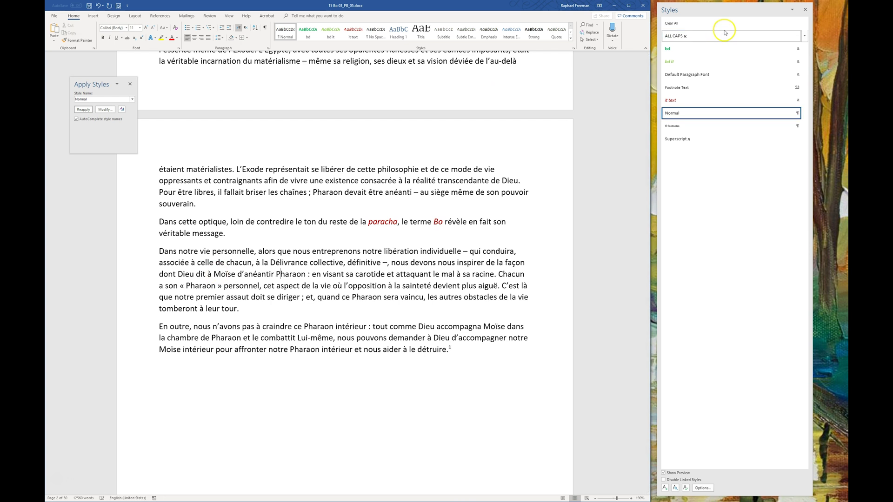
Find the remaining ALL CAPS letter and retype the P of Pressent as a real capital.
right_click(731, 40)
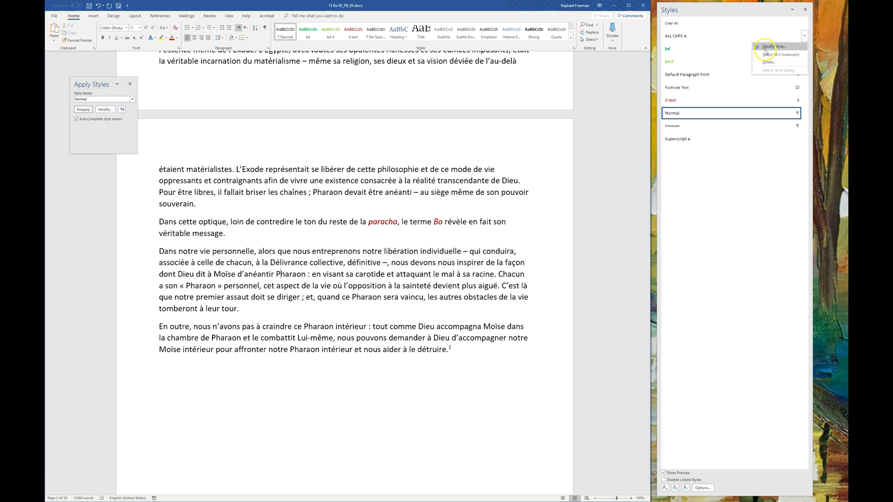
left_click(781, 54)
scroll(399, 175, "up", 3)
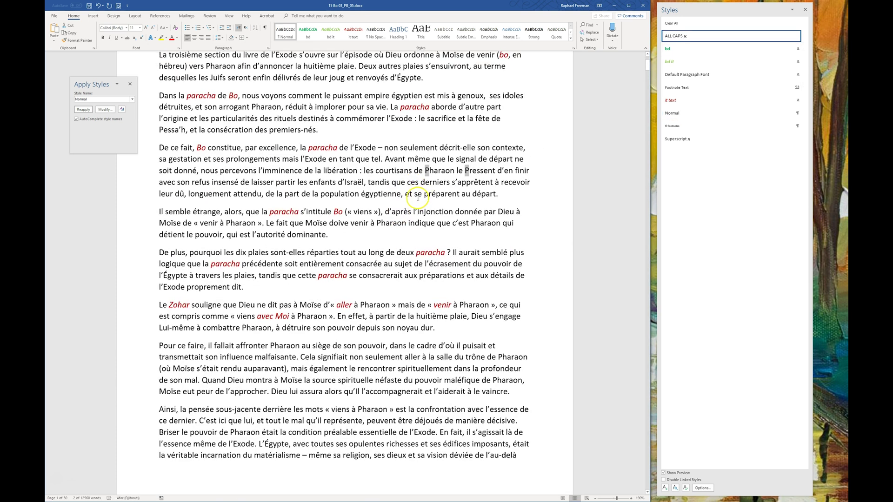
left_click(424, 170)
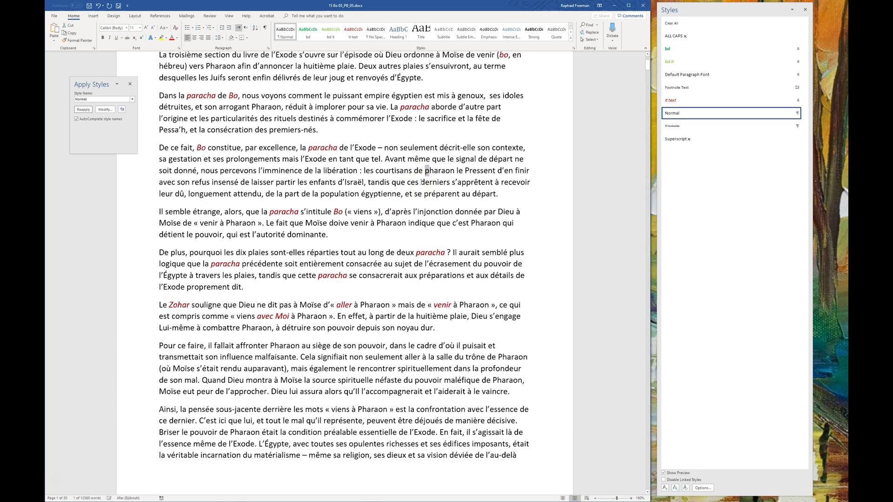
key("shift+Right")
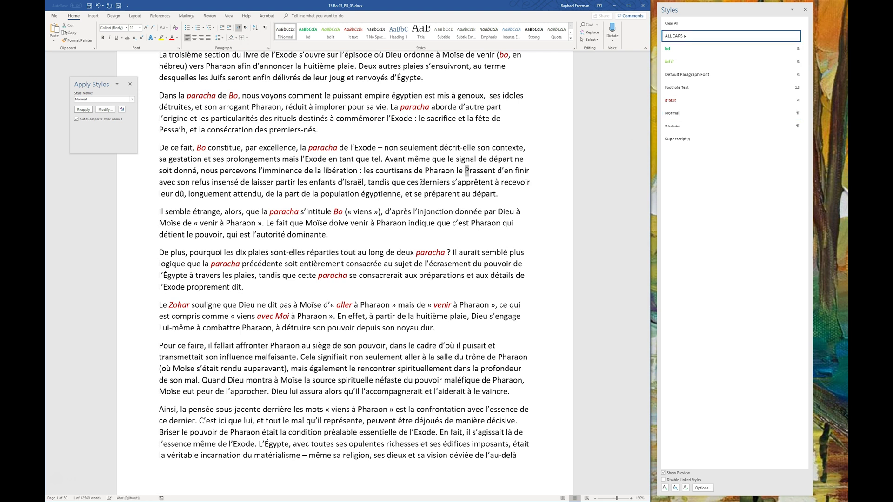
key("ctrl+space")
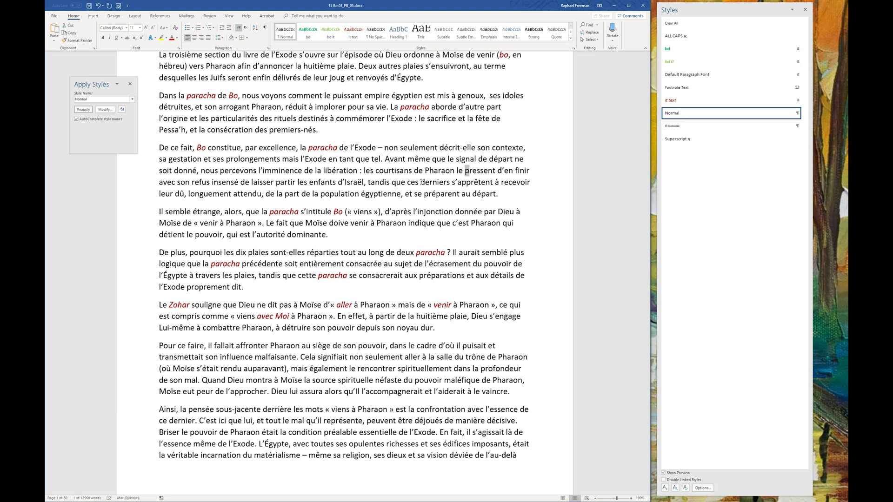
type("P")
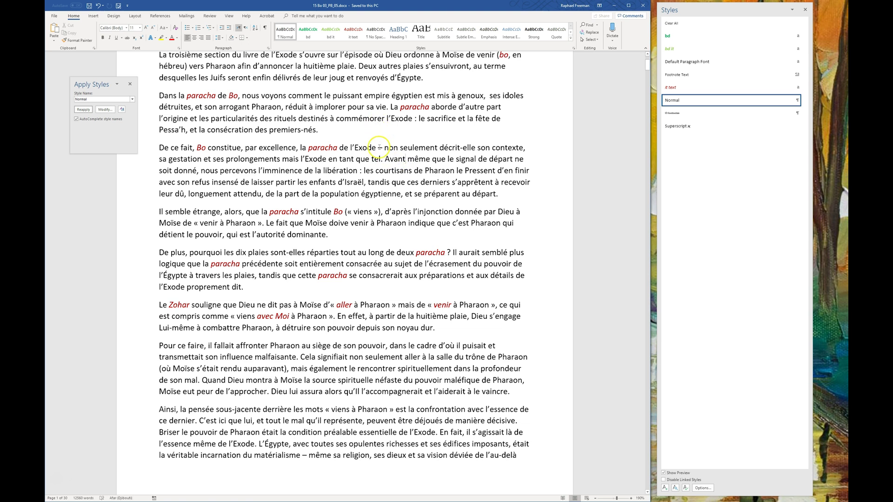
Save the Word file as 15 Bo 03_PB_06.docx, close it, and select the whole InDesign story for placing.
key("ctrl+s")
key("ctrl+w")
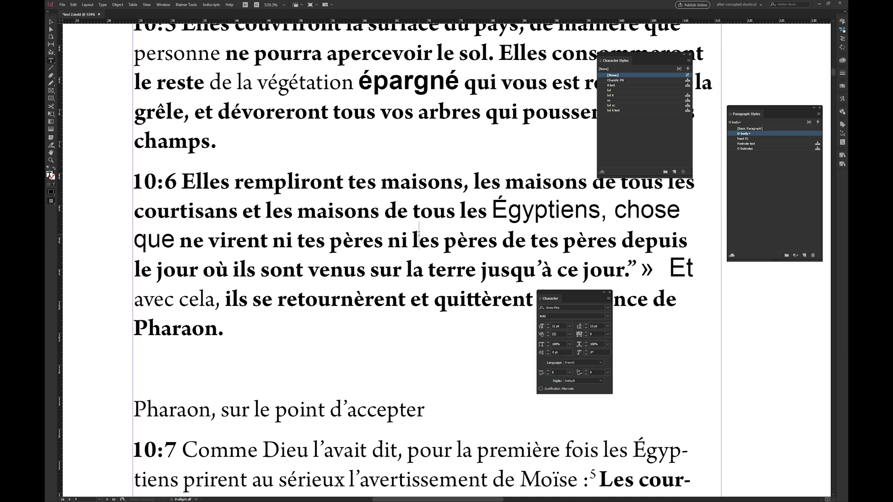
key("ctrl+a")
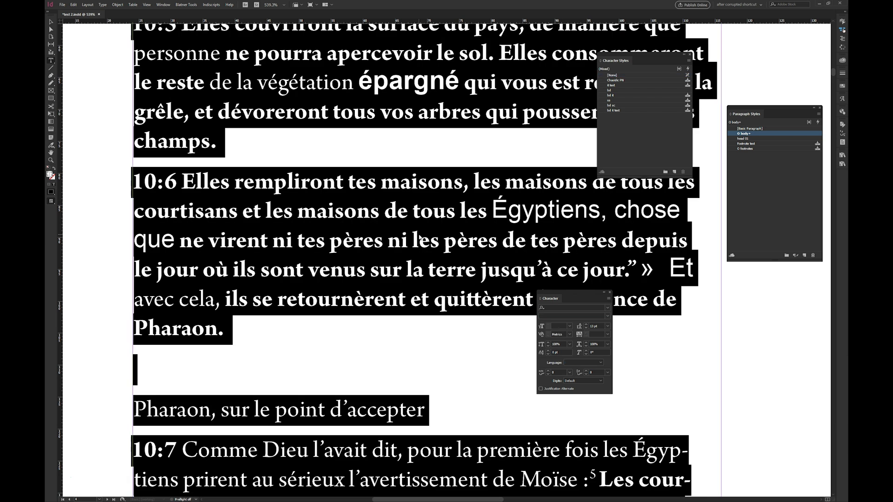
key("ctrl+d")
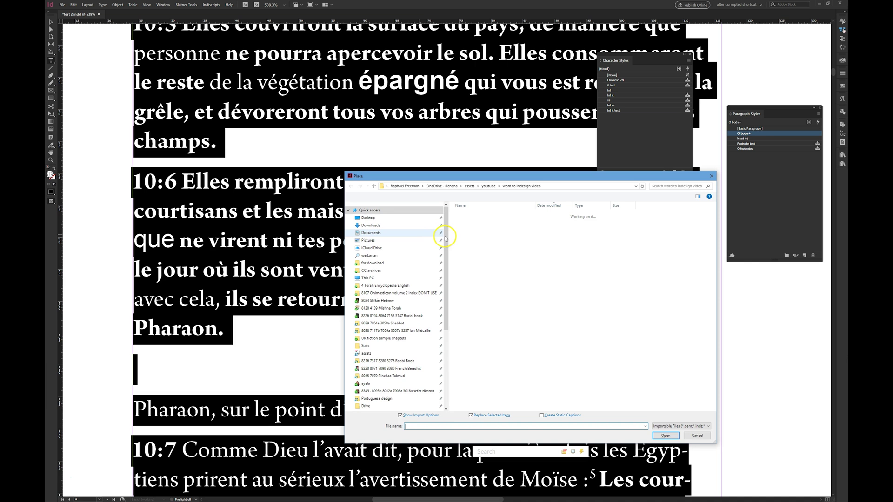
Place 15 Bo 03_PB_06.docx with the youtube import preset and accept its style mapping.
left_click(478, 280)
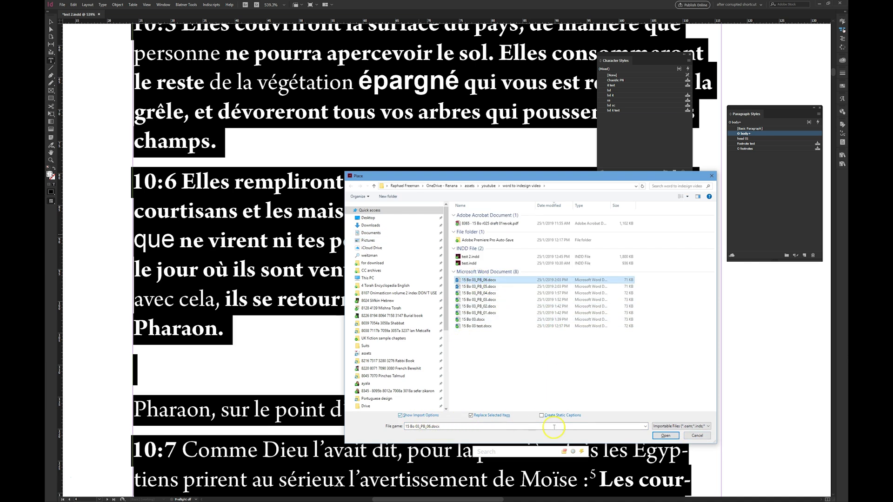
left_click(665, 435)
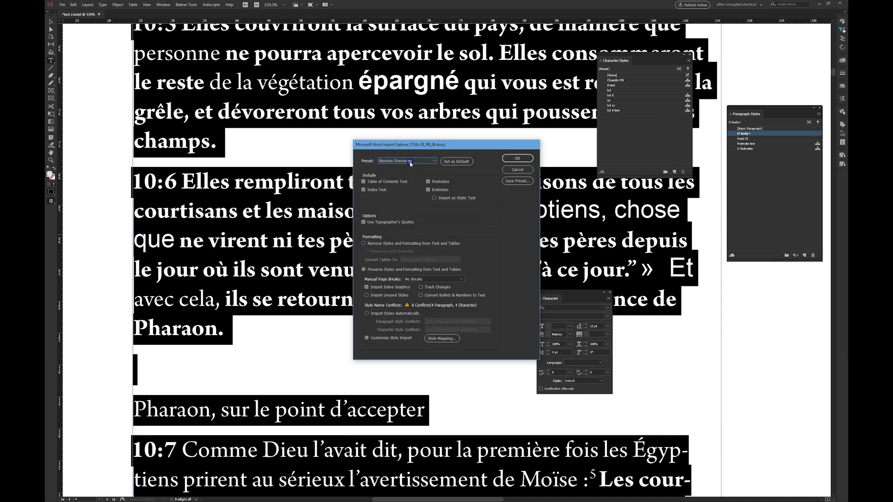
left_click(409, 162)
left_click(397, 291)
left_click_drag(418, 151, 350, 143)
left_click(373, 331)
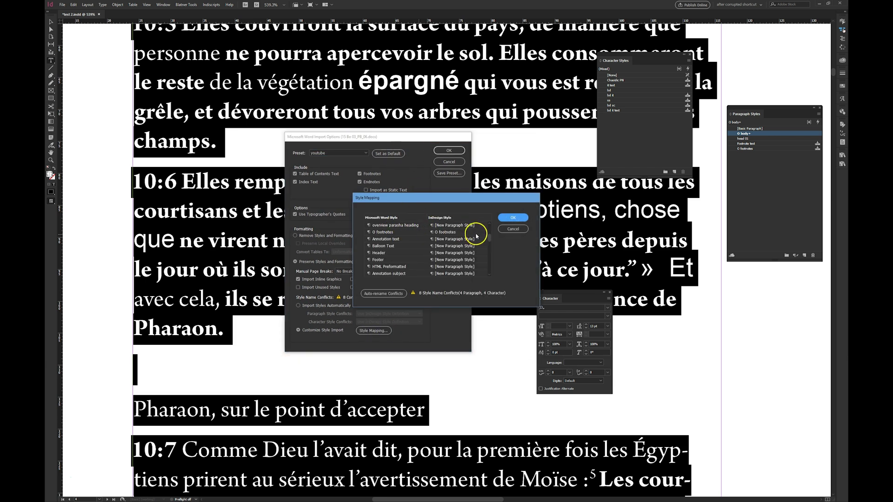
scroll(485, 237, "up", 3)
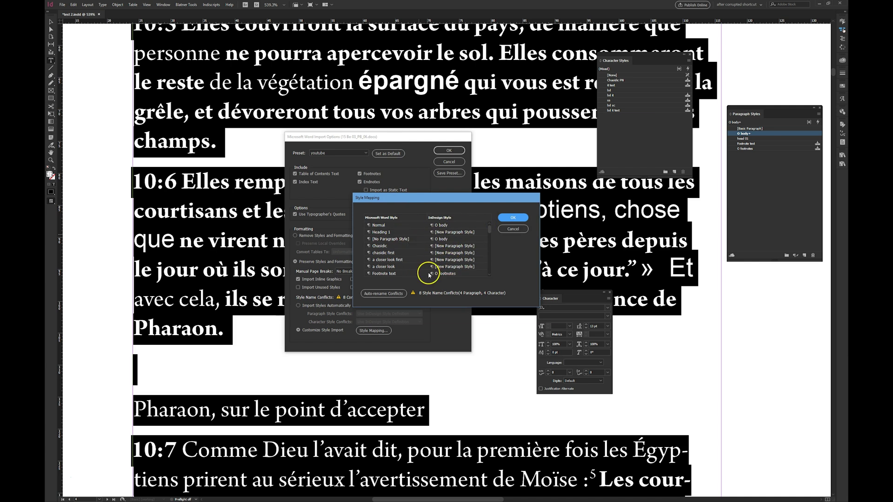
left_click(512, 218)
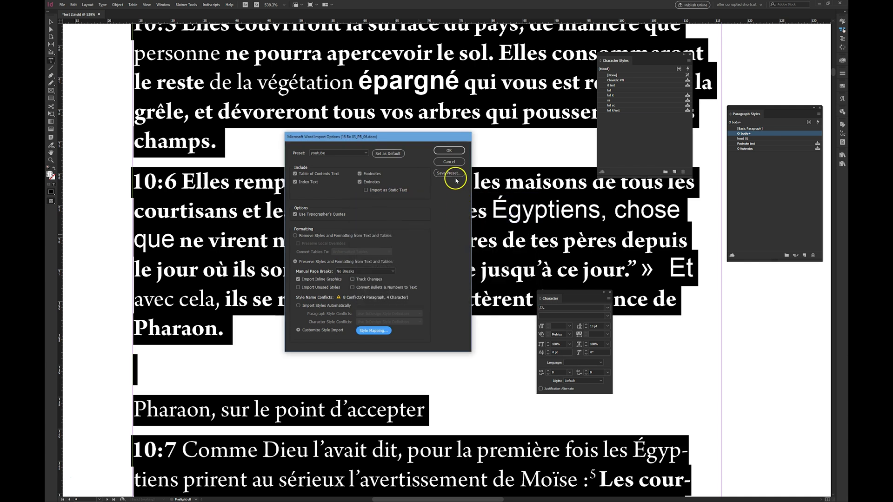
left_click(448, 150)
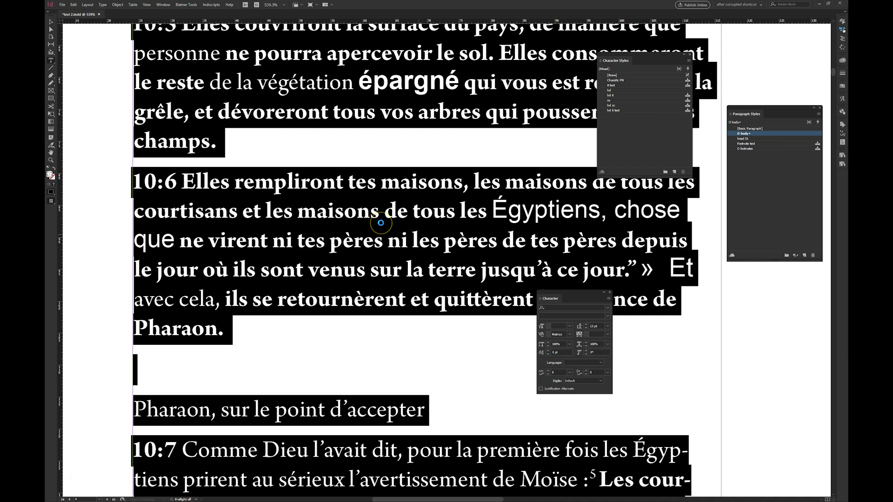
Fit the page in the window and move to the spread of pages 2–3.
scroll(380, 222, "right", 5)
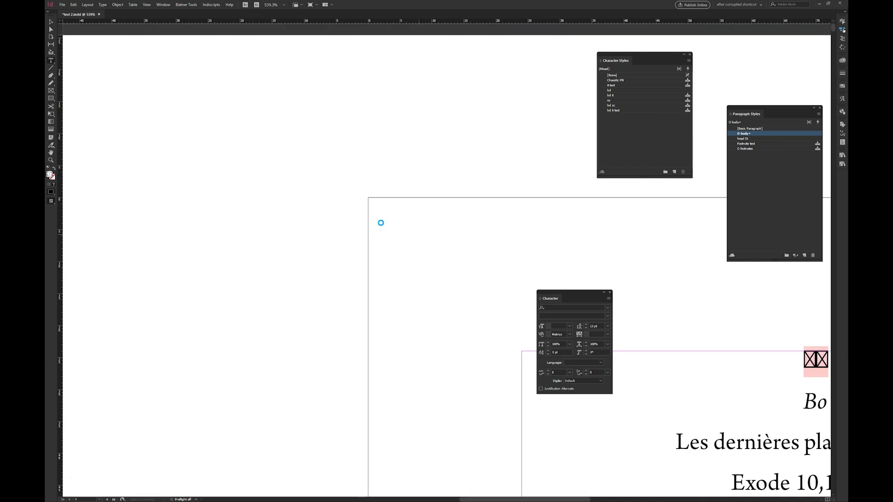
double_click(758, 439)
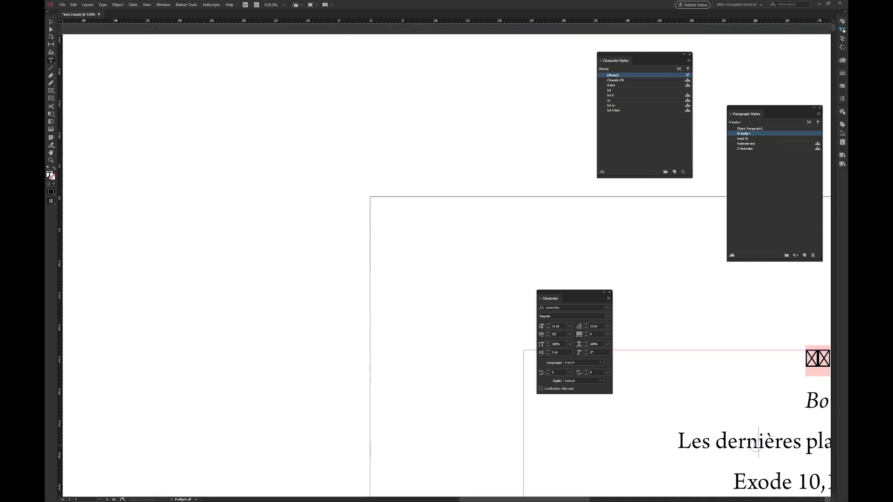
key("ctrl+0")
key("shift+Page_Down")
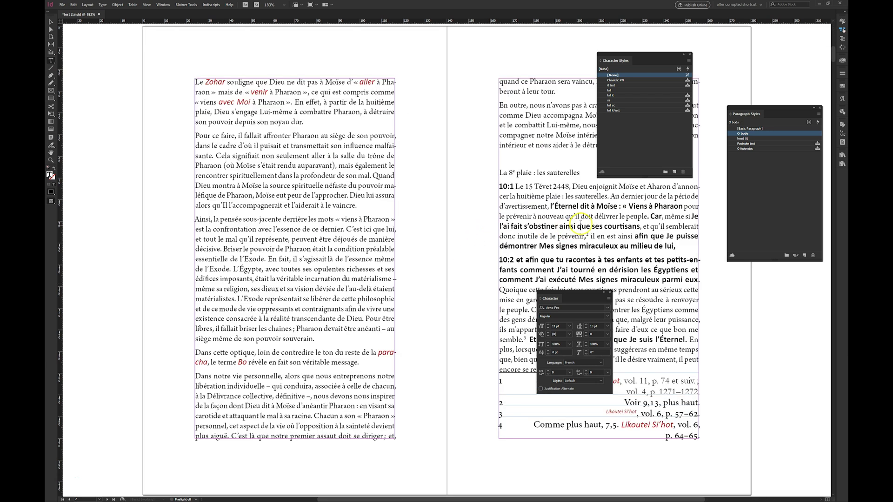
Zoom in on the La 8e plaie passage, select the whole story, and clear its paragraph overrides.
left_click(588, 206)
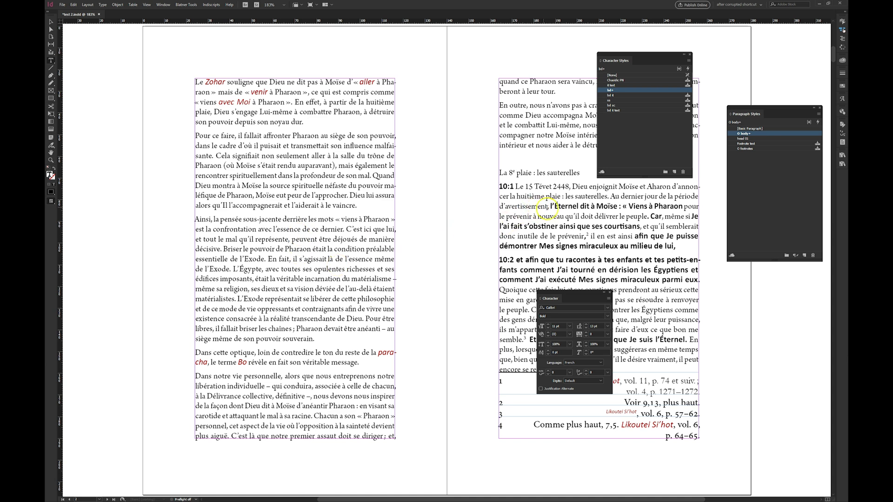
left_click_drag(562, 215, 368, 205)
left_click_drag(294, 135, 578, 285)
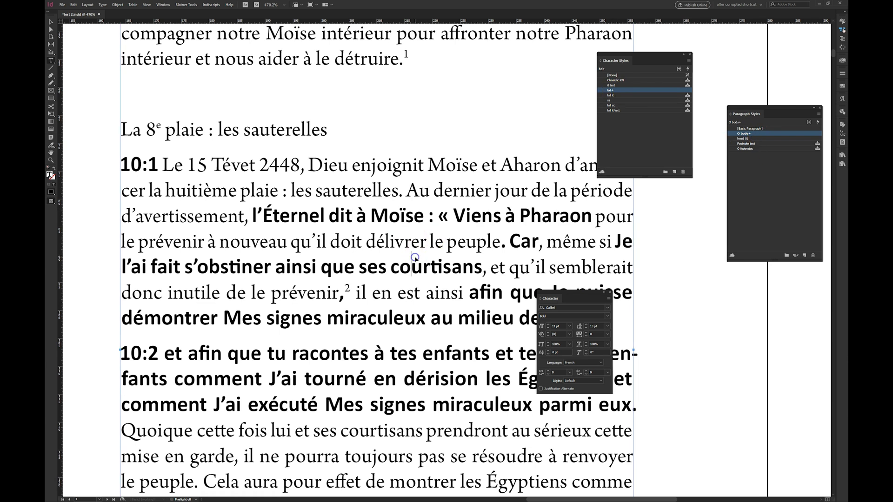
key("ctrl+a")
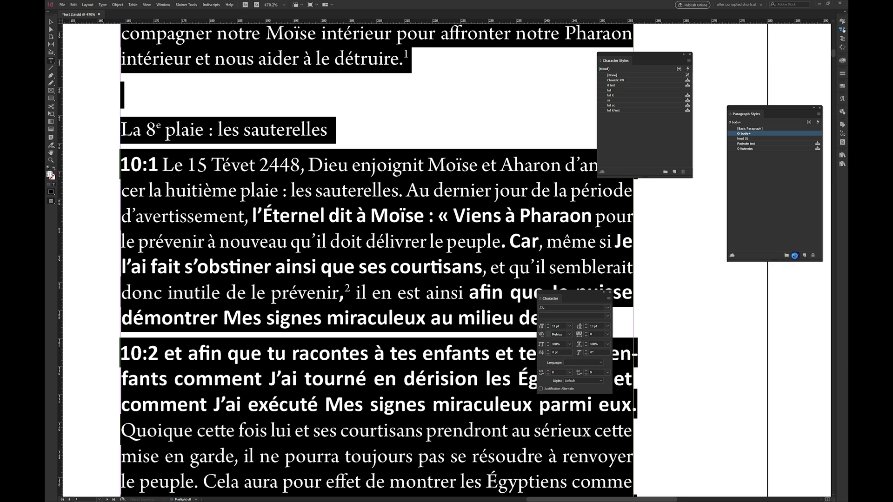
left_click(794, 255)
left_click(429, 254)
key("ctrl+alt+0")
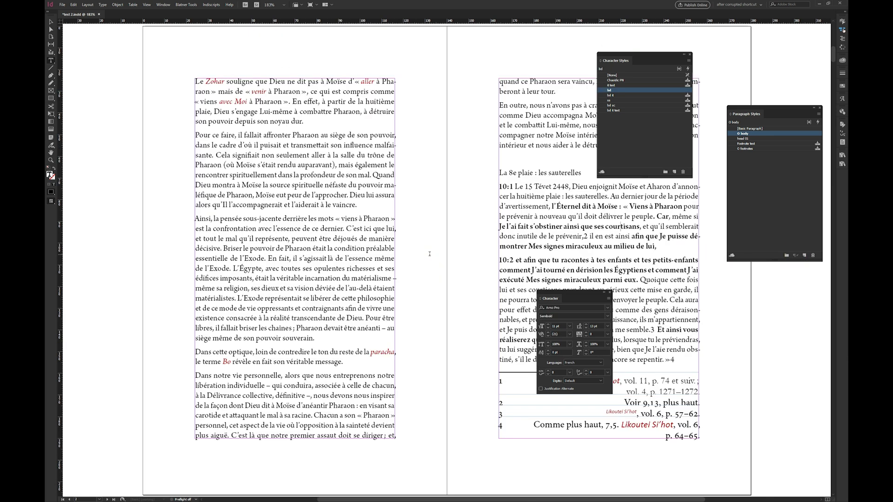
Set Document Footnote Options to superscript reference numbers and the O footnotes paragraph style.
left_click(656, 392)
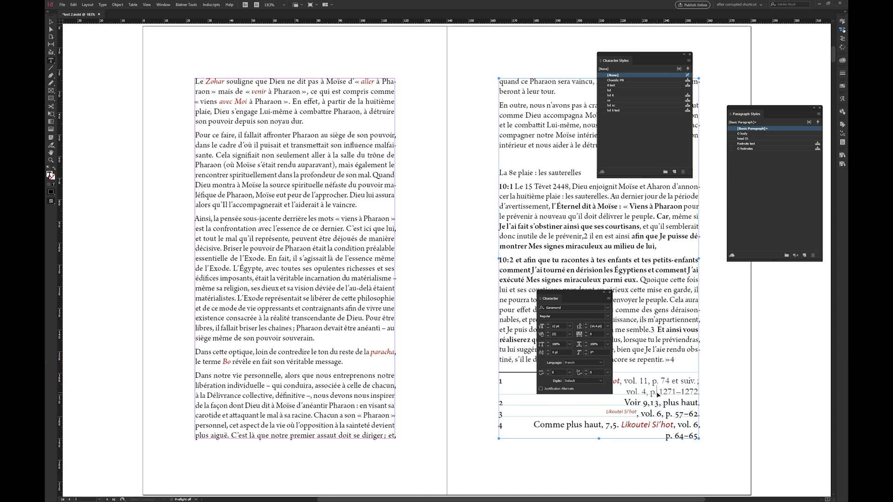
left_click(87, 5)
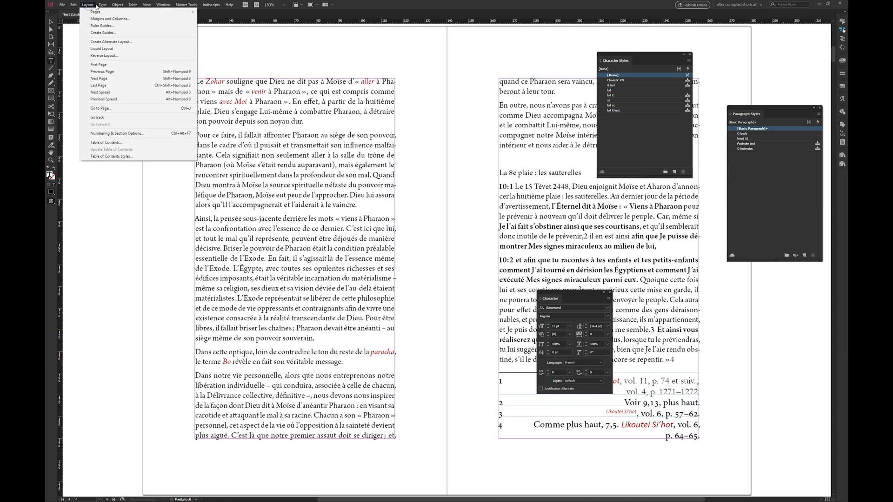
mouse_move(102, 5)
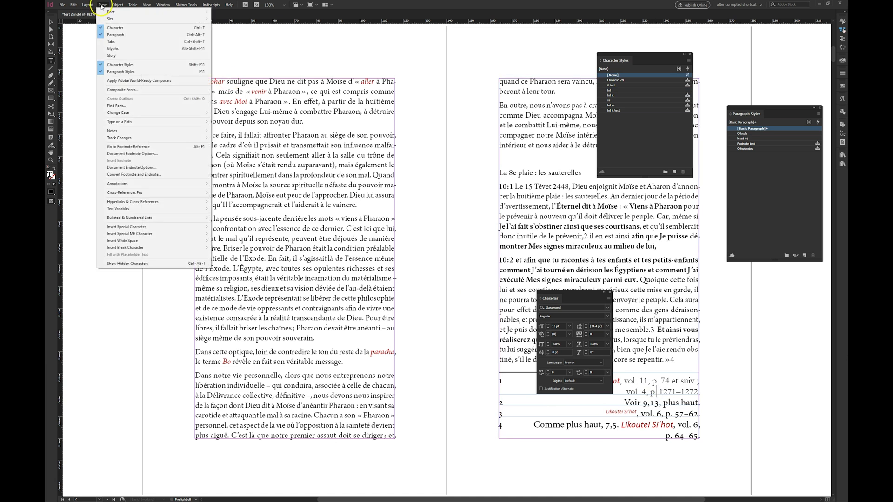
left_click(131, 153)
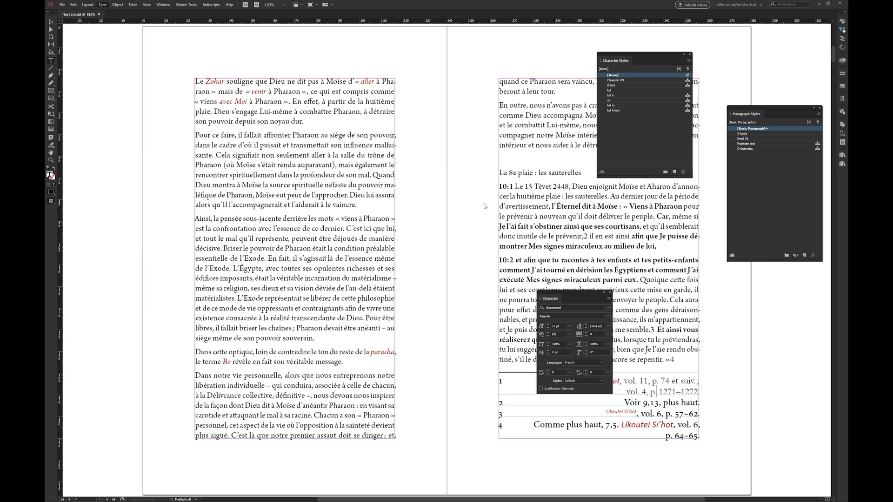
left_click(480, 252)
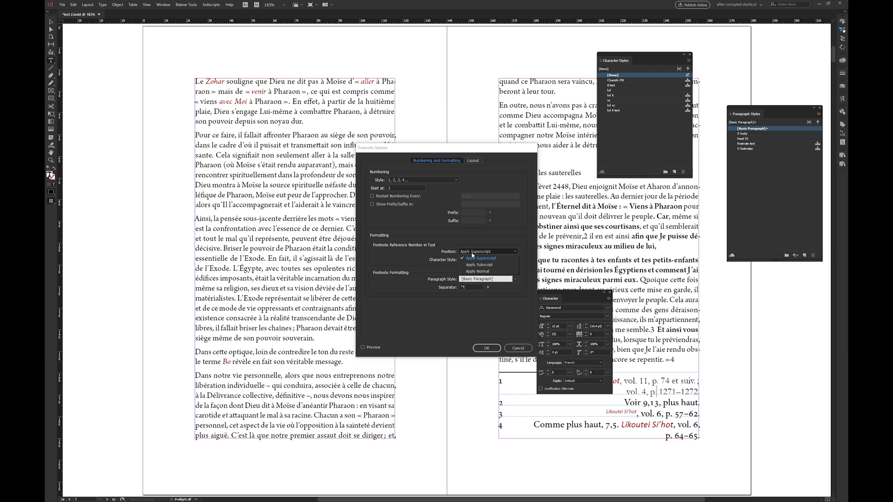
left_click(464, 257)
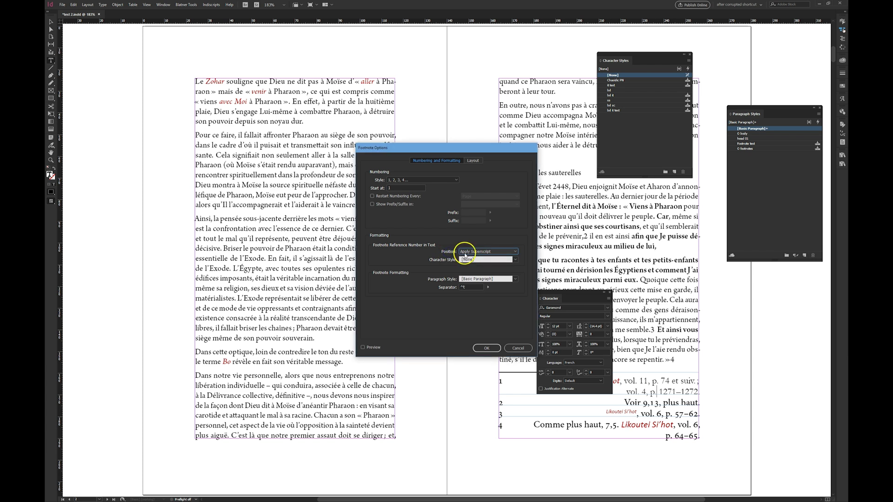
left_click(470, 280)
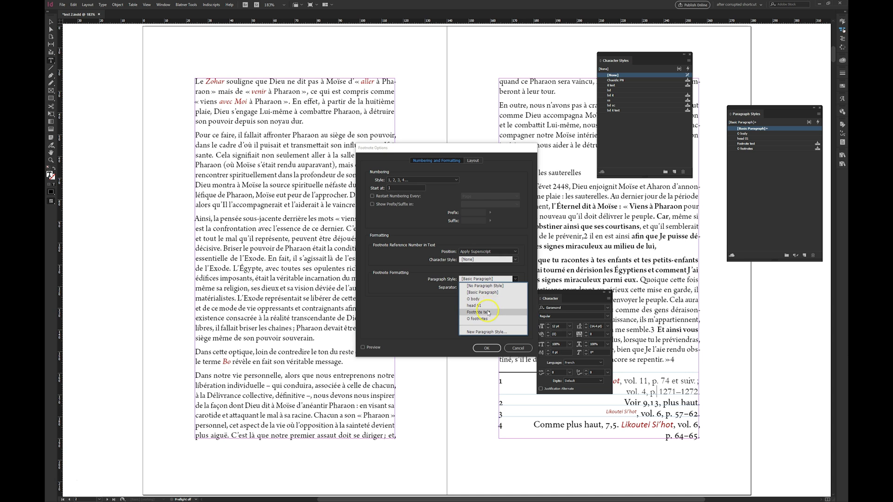
left_click(480, 319)
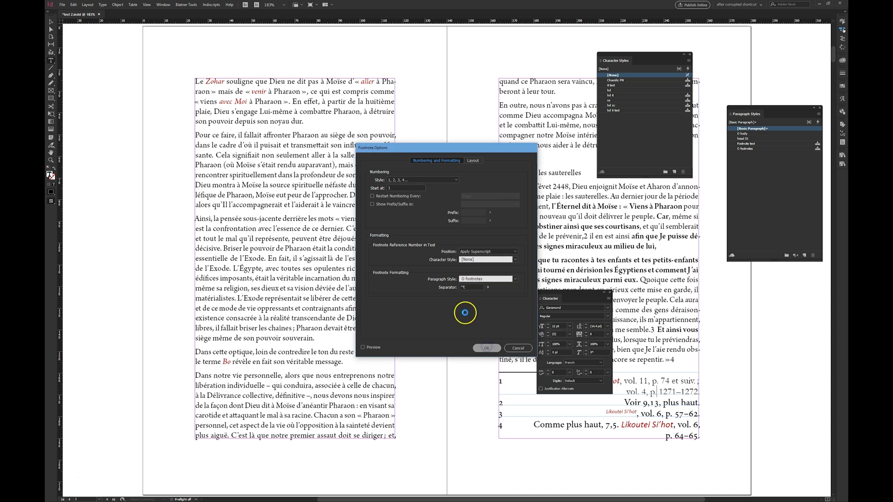
key("Return")
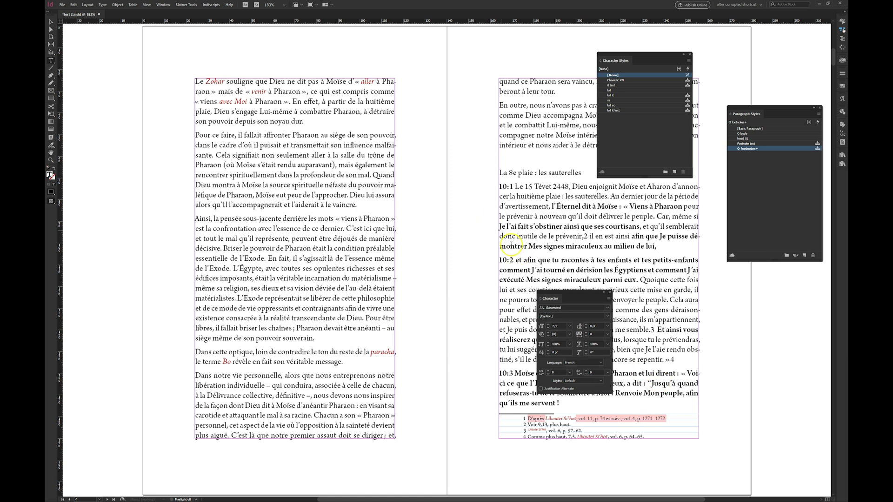
In Find/Change, clear the search text and set the find format to the O footnotes paragraph style.
left_click_drag(576, 295, 621, 211)
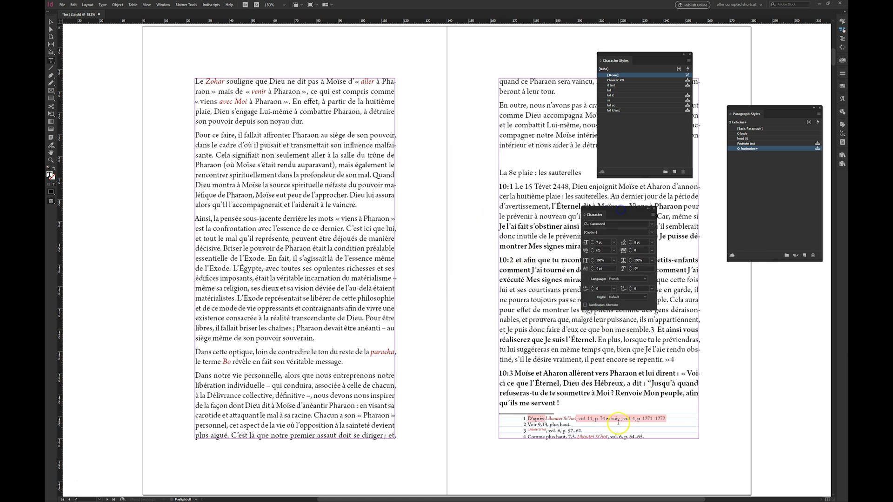
left_click(419, 227)
key("ctrl+f")
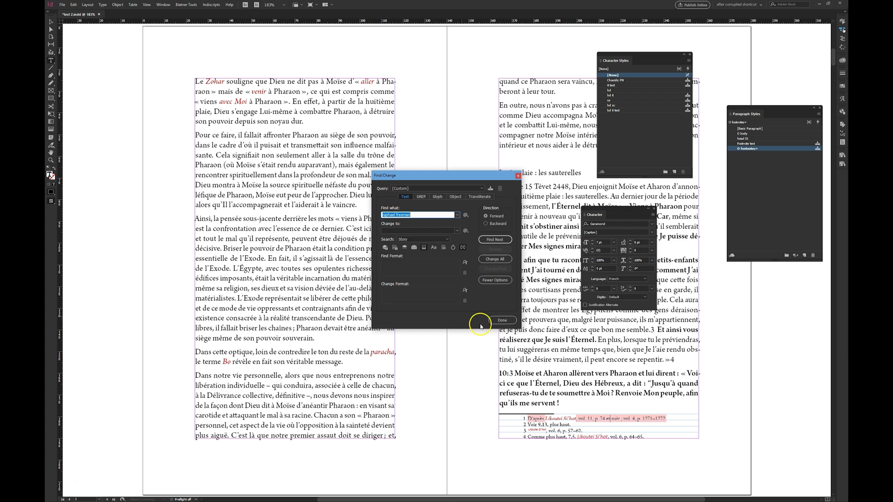
key("BackSpace")
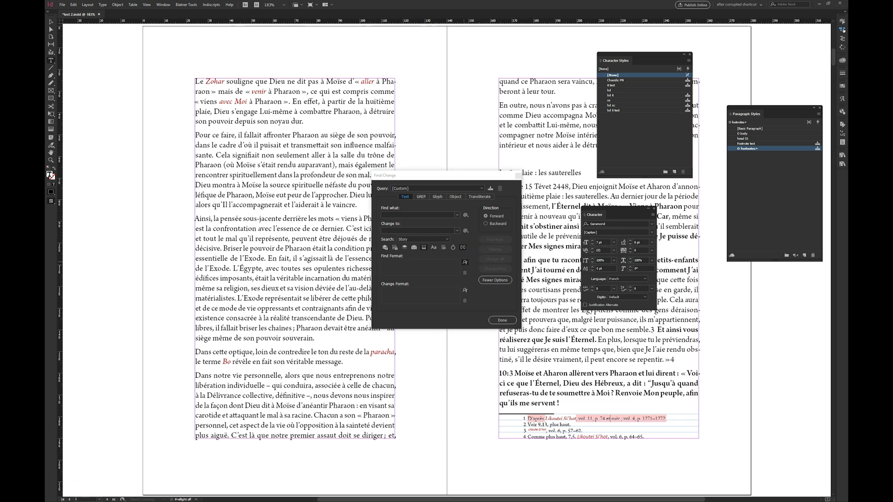
left_click(464, 262)
left_click(454, 229)
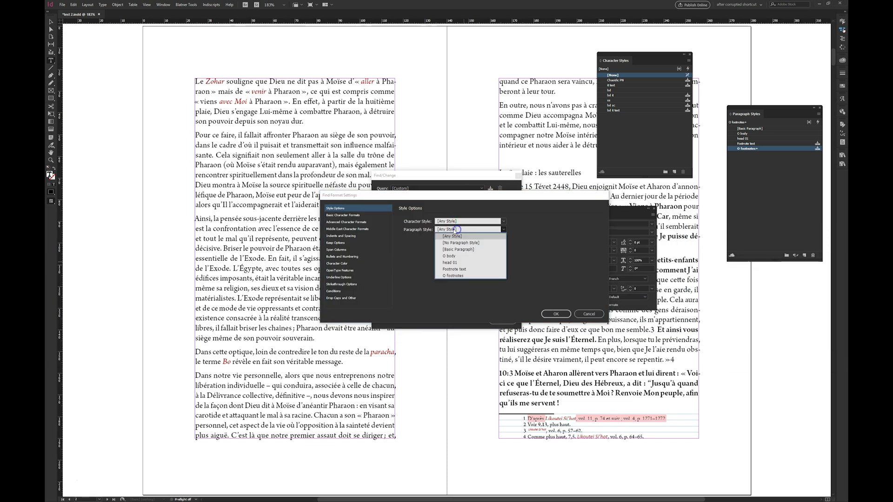
left_click(458, 276)
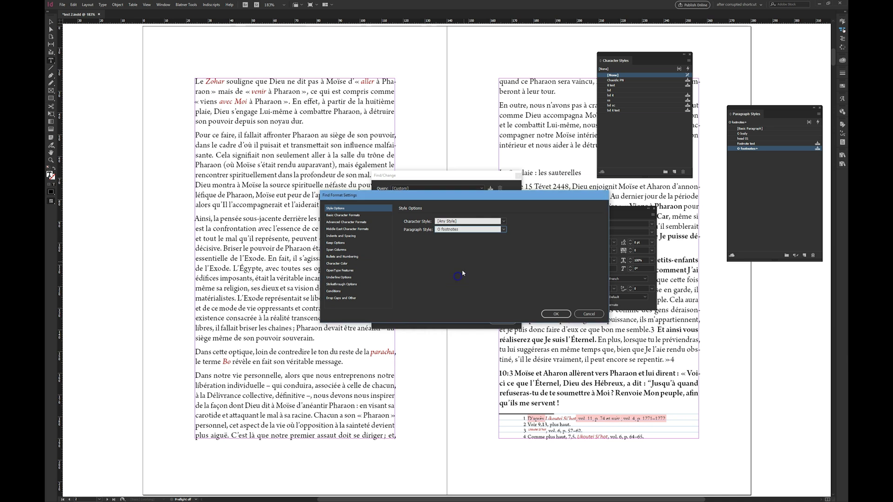
left_click(568, 319)
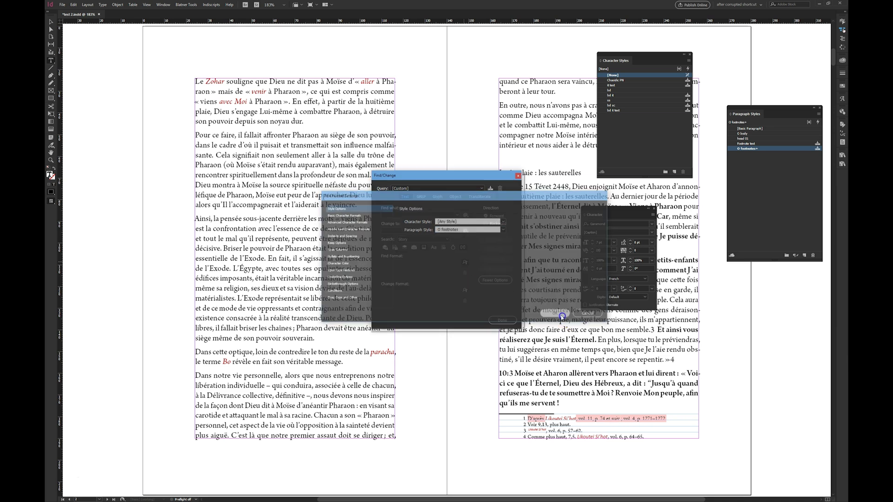
Replace with the O footnotes style across the whole document, then close Find/Change.
left_click(464, 291)
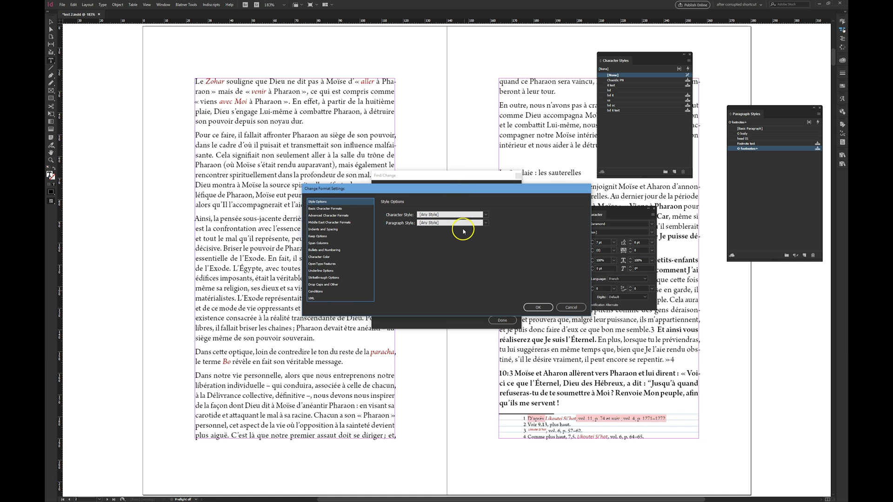
left_click(461, 224)
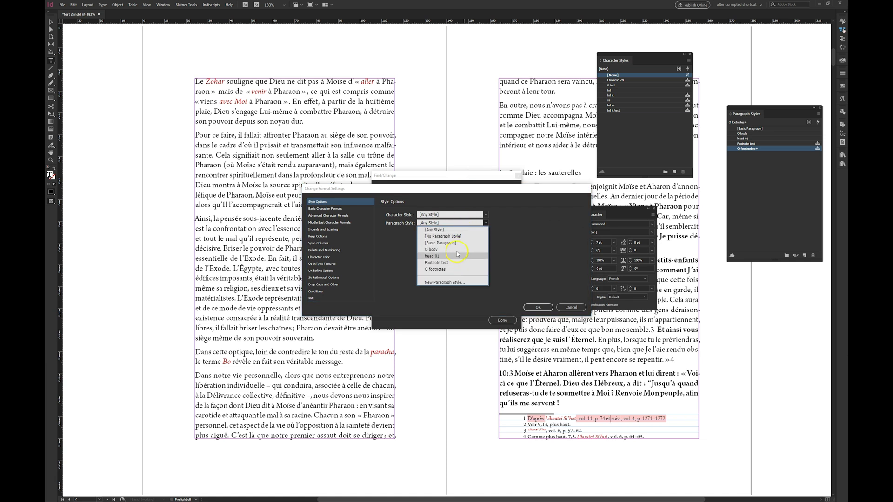
left_click(435, 269)
left_click(538, 307)
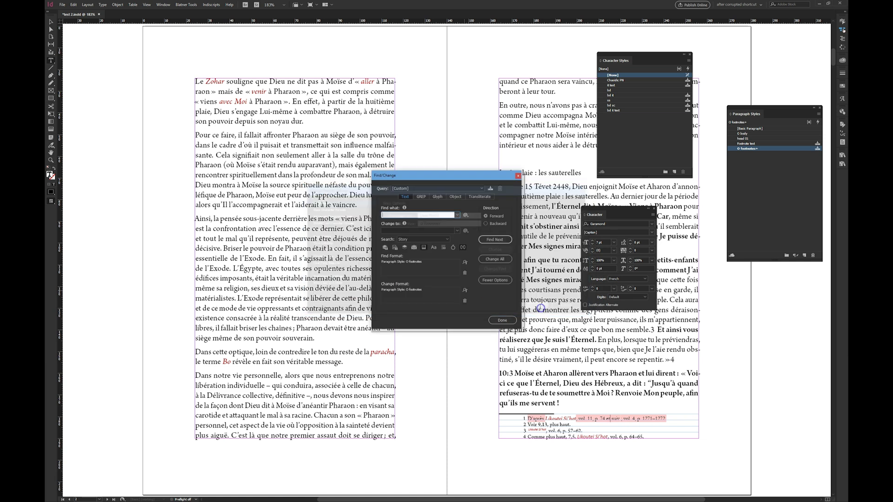
left_click(435, 240)
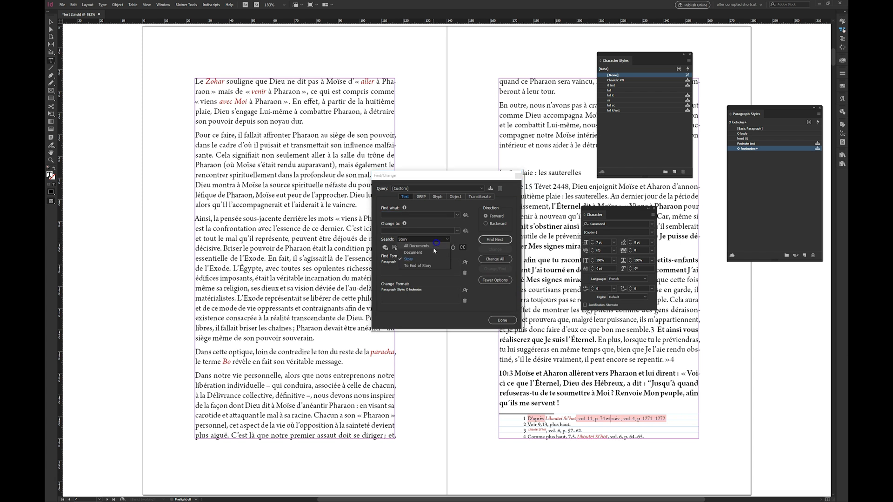
left_click(430, 252)
left_click(491, 260)
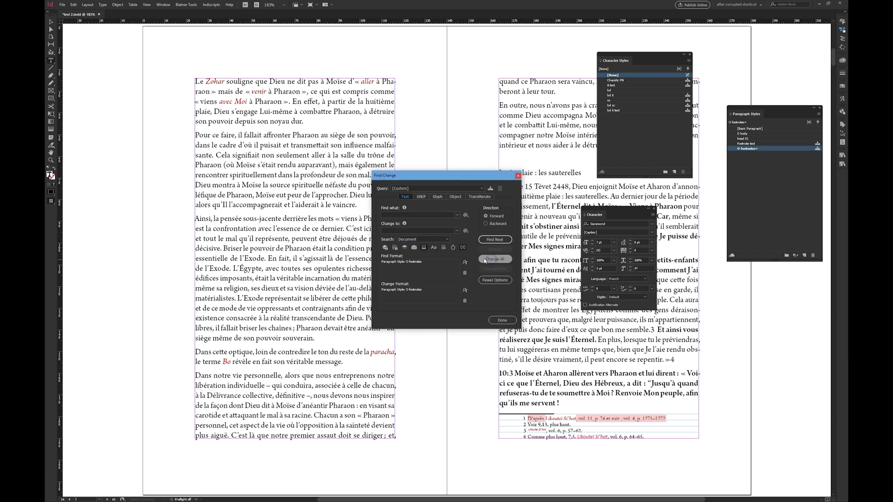
left_click(483, 260)
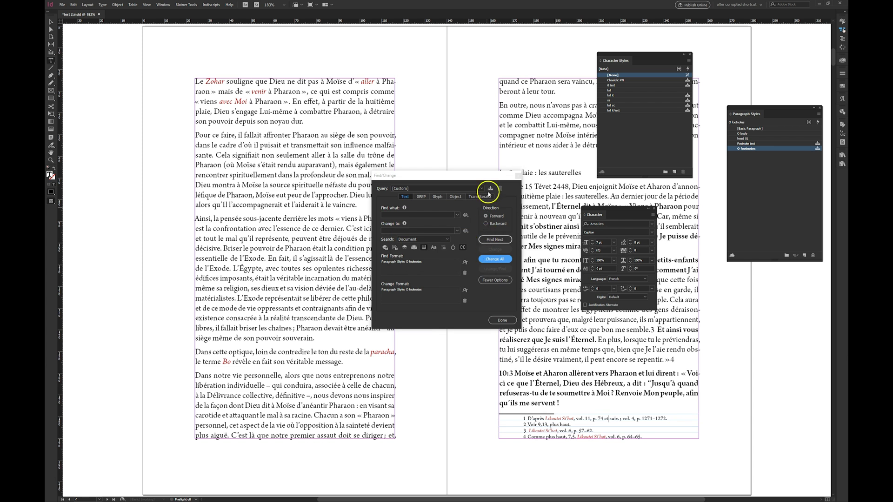
left_click(517, 175)
left_click(543, 401)
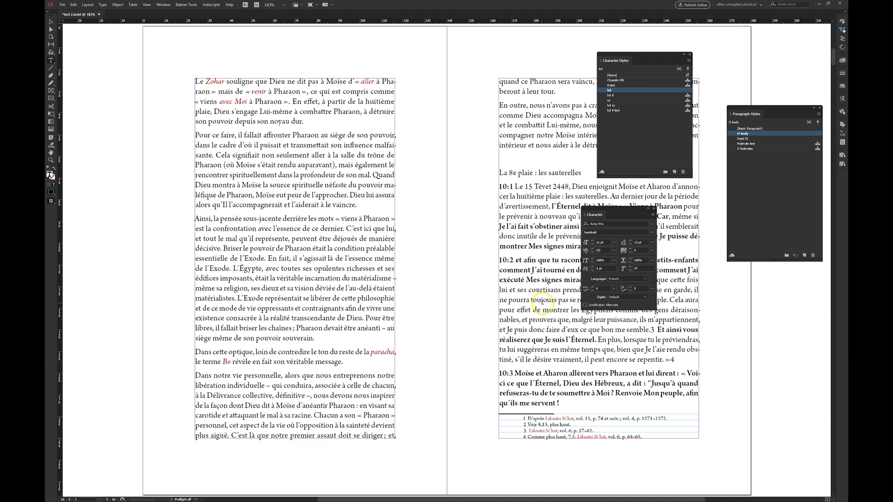
Zoom in on verses 10:5–10:6, check the kerning after 'Égyptiens,', then minimize InDesign.
left_click_drag(542, 301, 352, 291)
key("alt+Page_Down")
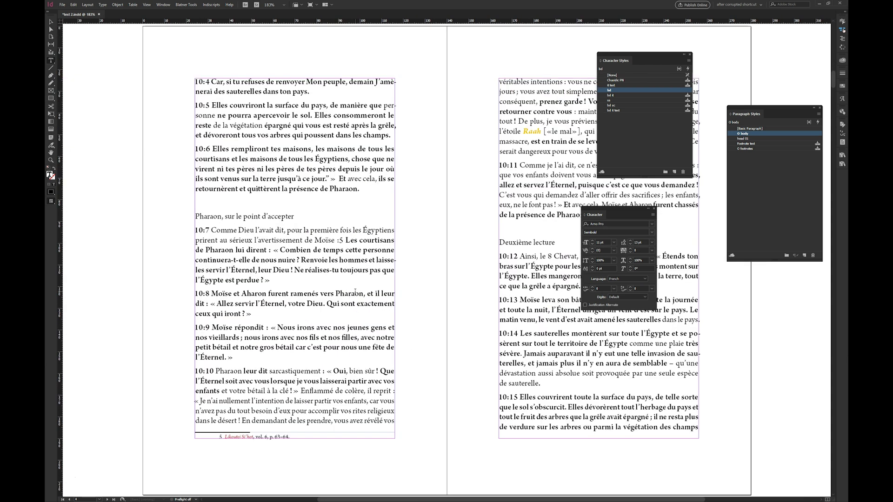
left_click_drag(186, 122, 450, 227)
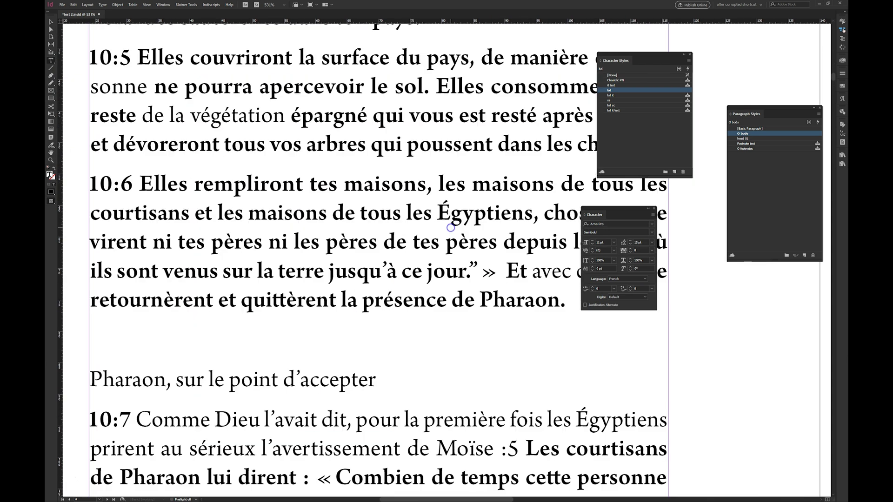
left_click_drag(611, 214, 661, 310)
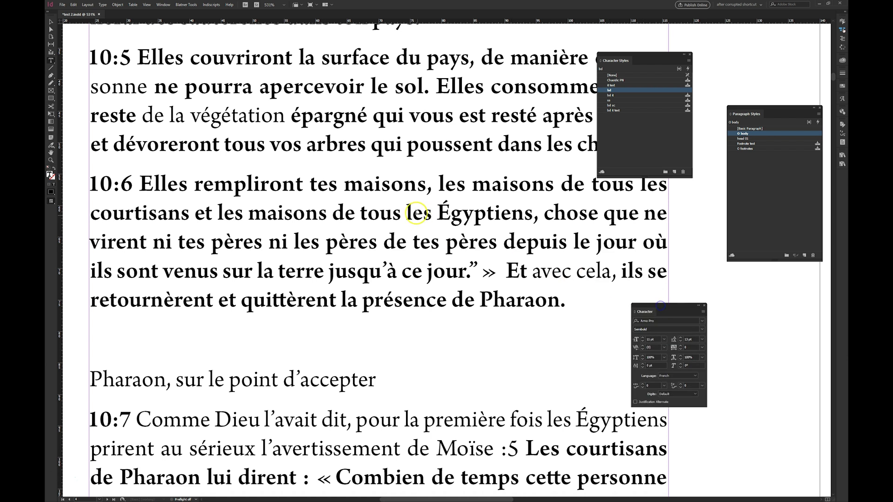
left_click_drag(437, 212, 598, 215)
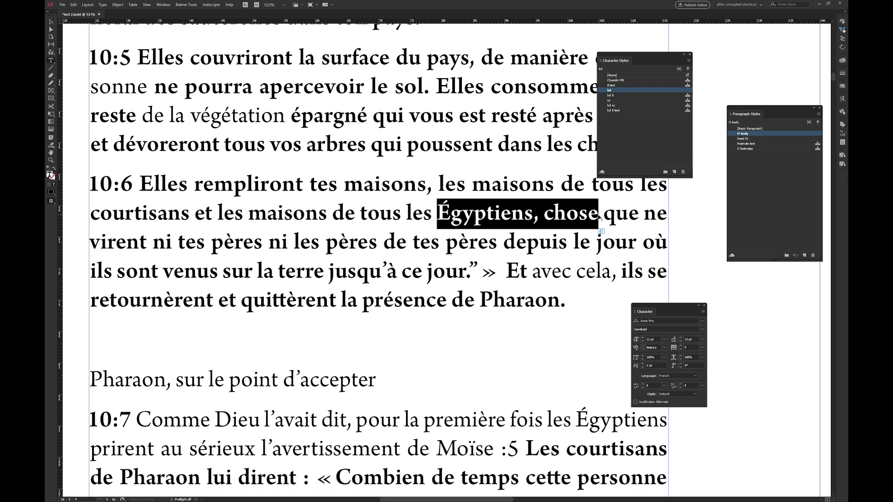
left_click(537, 227)
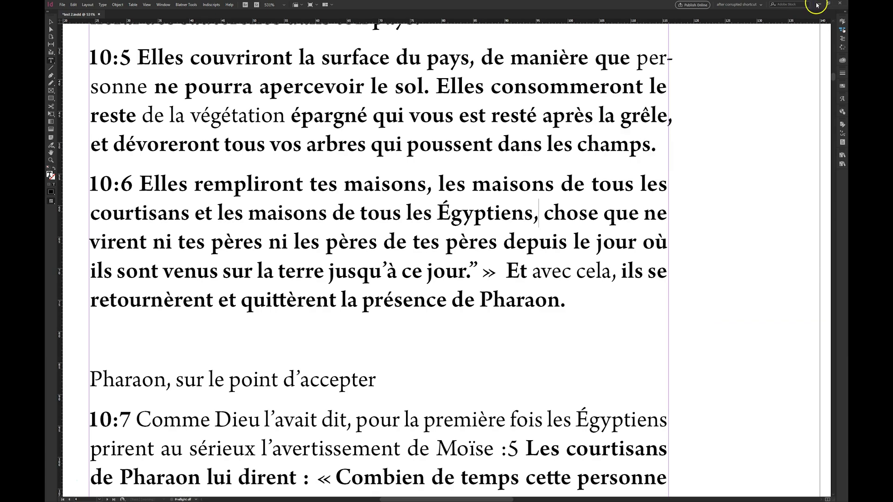
left_click(817, 5)
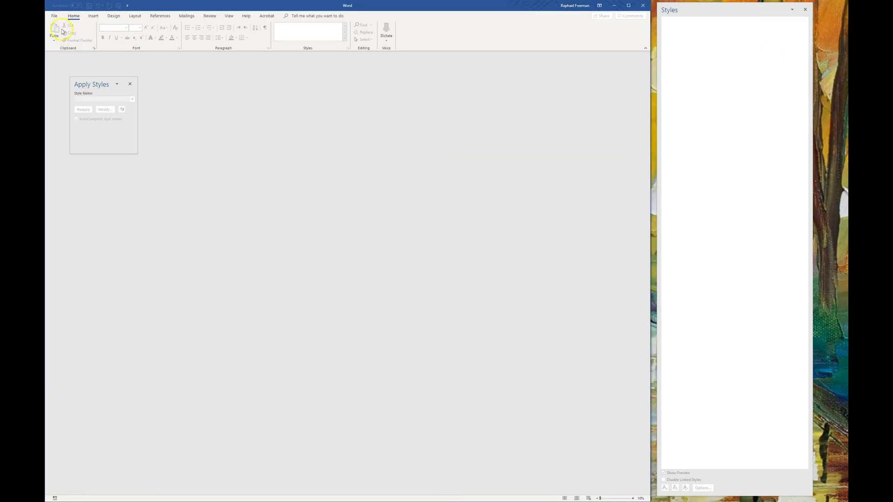
Reopen 15 Bo 03.docx from Recent, scroll to verses 10:1–10:8, and open the Macros list with Alt+F8.
left_click(55, 16)
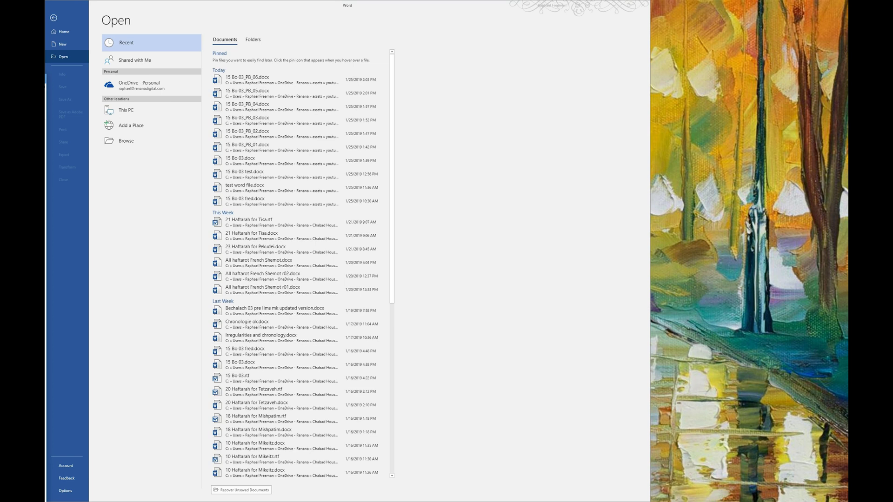
key("Escape")
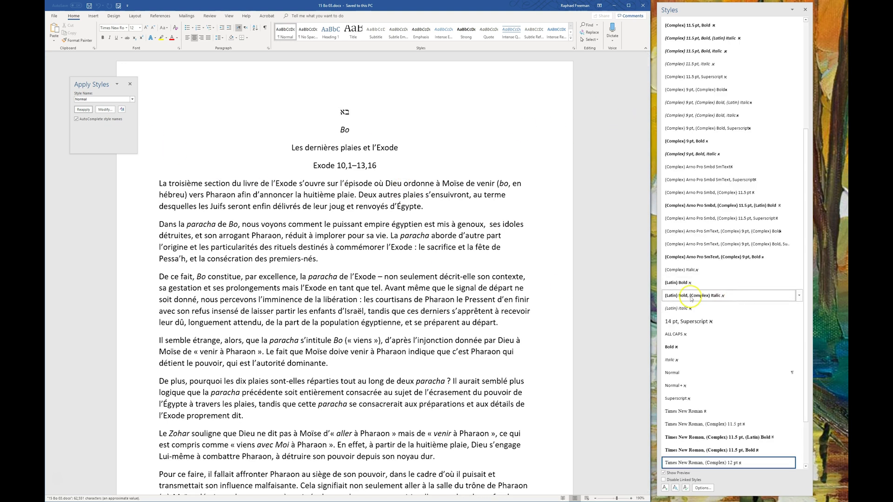
left_click(92, 124)
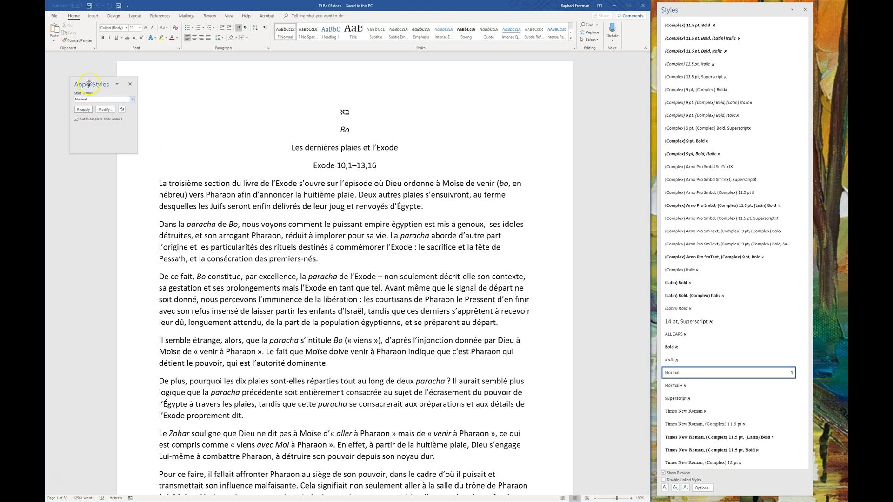
left_click_drag(88, 84, 78, 74)
scroll(392, 259, "down", 3)
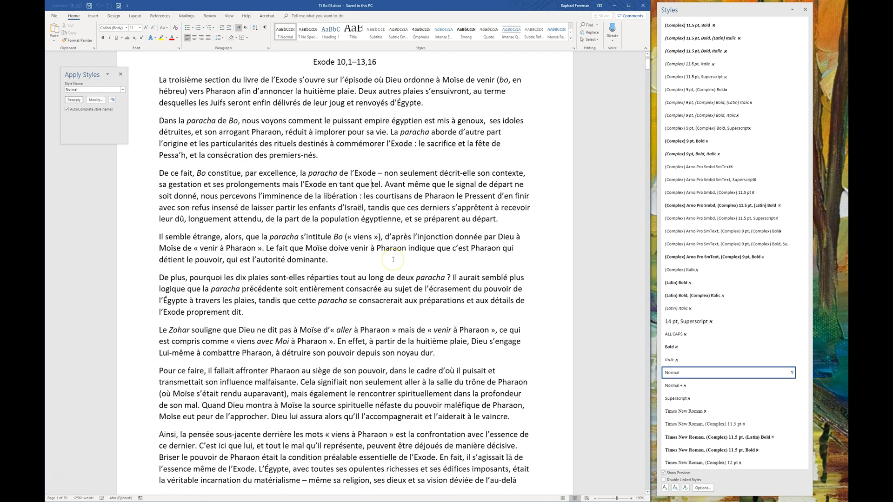
scroll(393, 260, "up", 3)
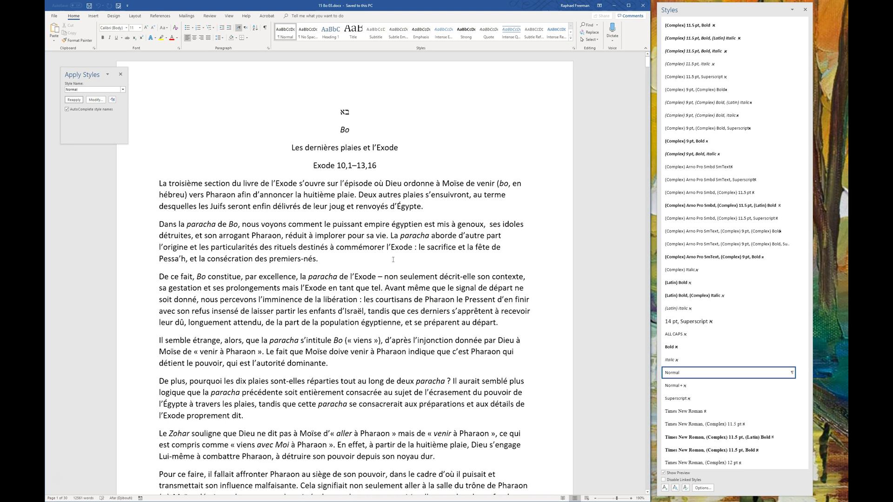
scroll(429, 306, "down", 9)
left_click(400, 252)
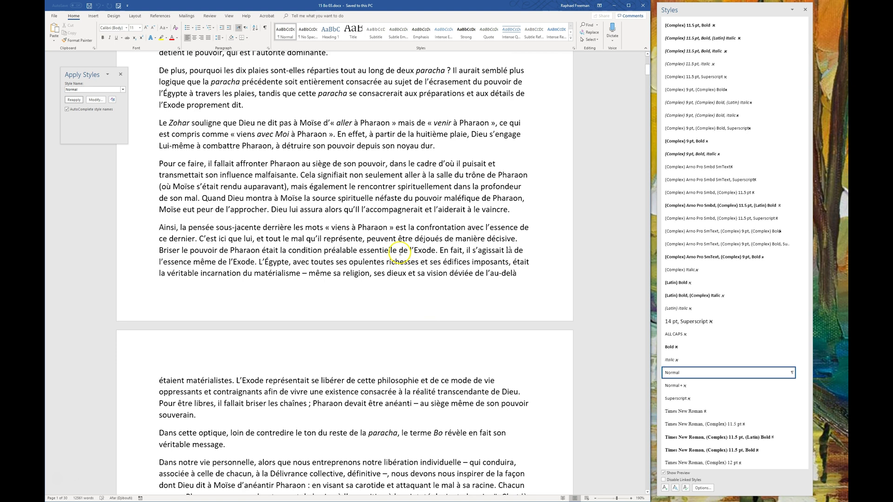
scroll(400, 251, "down", 5)
scroll(424, 284, "down", 20)
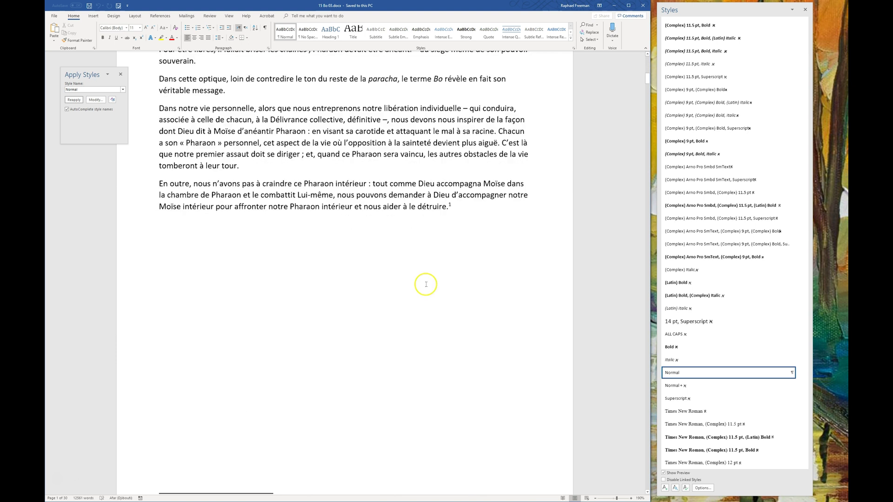
scroll(425, 284, "down", 9)
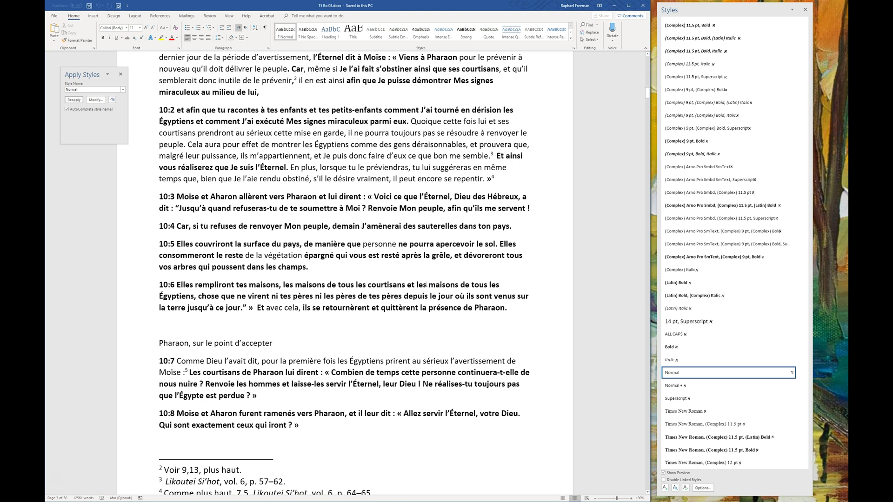
key("alt+F8")
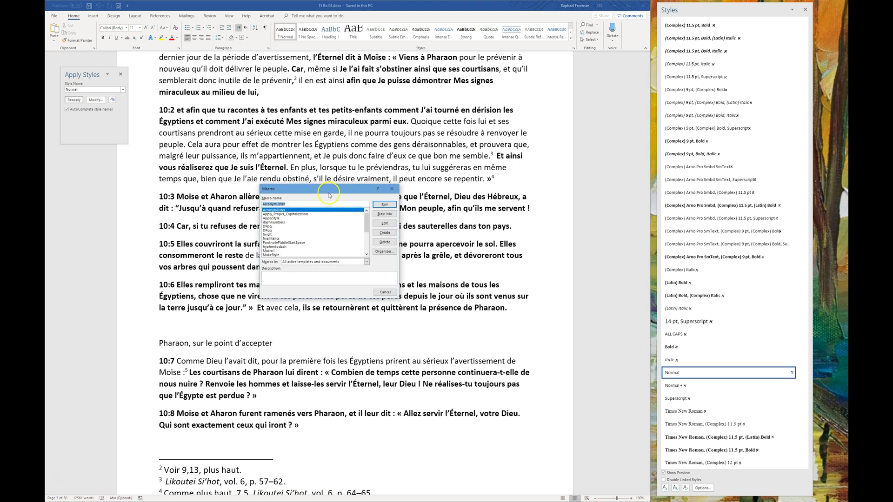
Open the MakeStyle macro in the VBA editor, scroll through its code, then close the editor.
left_click_drag(340, 186, 441, 158)
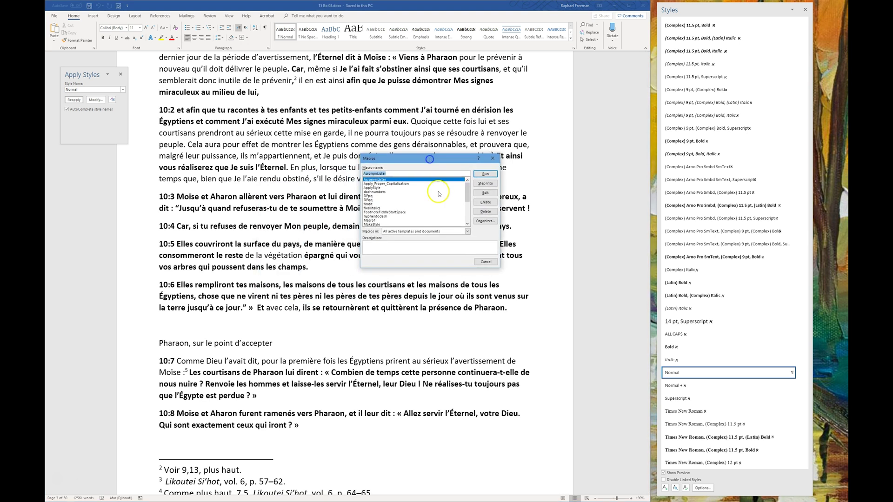
left_click(375, 188)
scroll(395, 201, "down", 1)
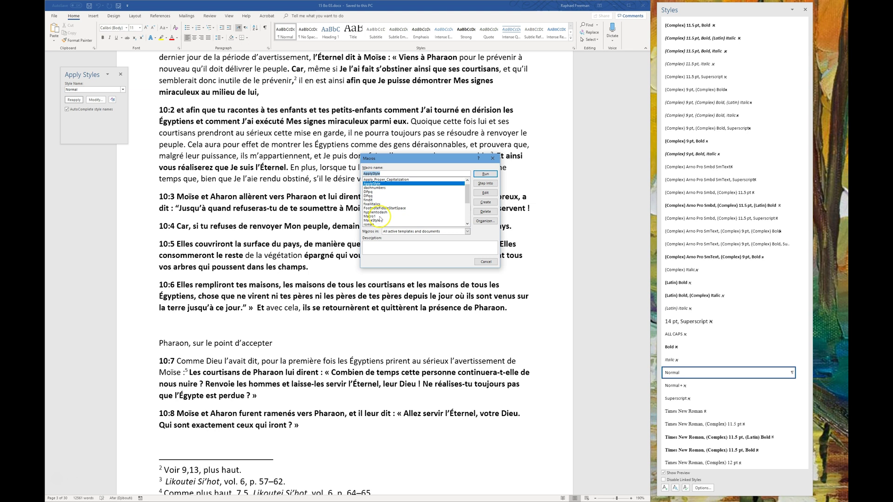
left_click(378, 220)
left_click(486, 194)
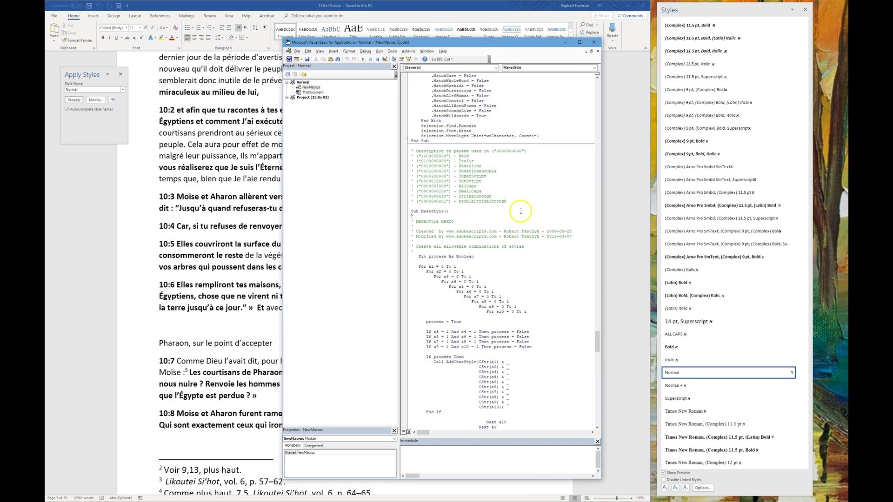
scroll(521, 211, "down", 17)
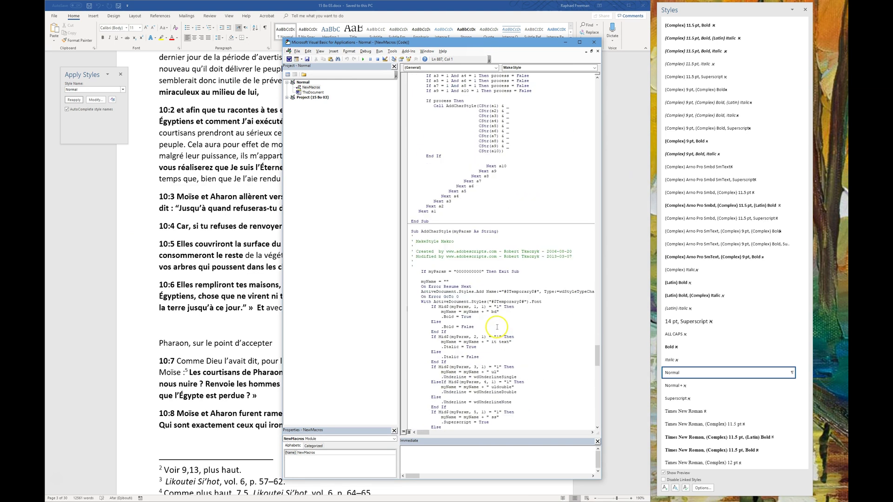
scroll(495, 321, "up", 20)
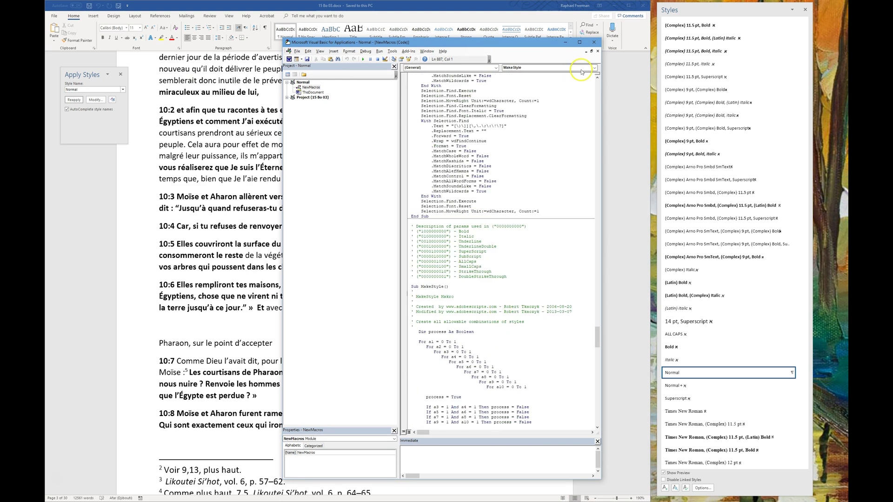
left_click(594, 42)
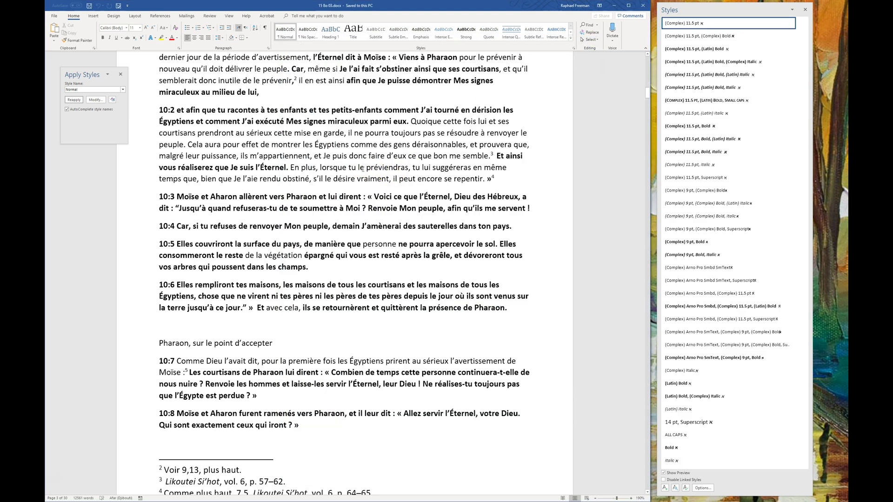
Run the MakeStyle macro from the Macros list.
key("alt+F8")
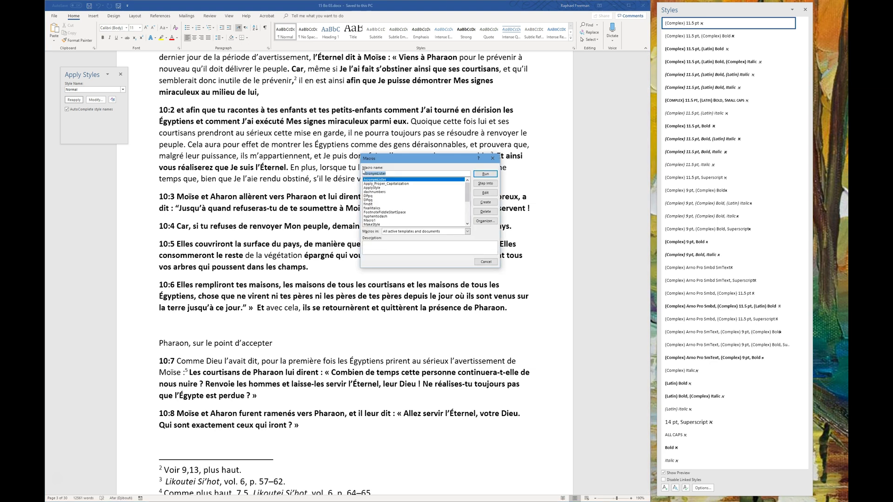
scroll(399, 202, "down", 4)
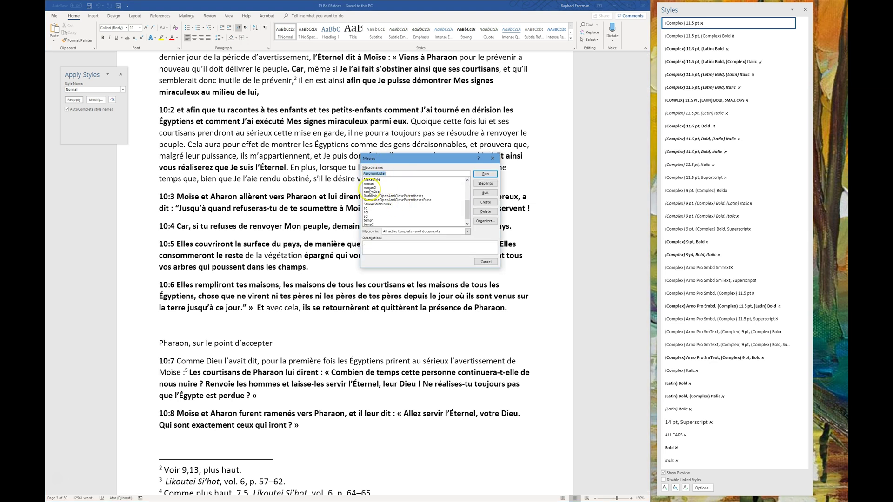
left_click(371, 180)
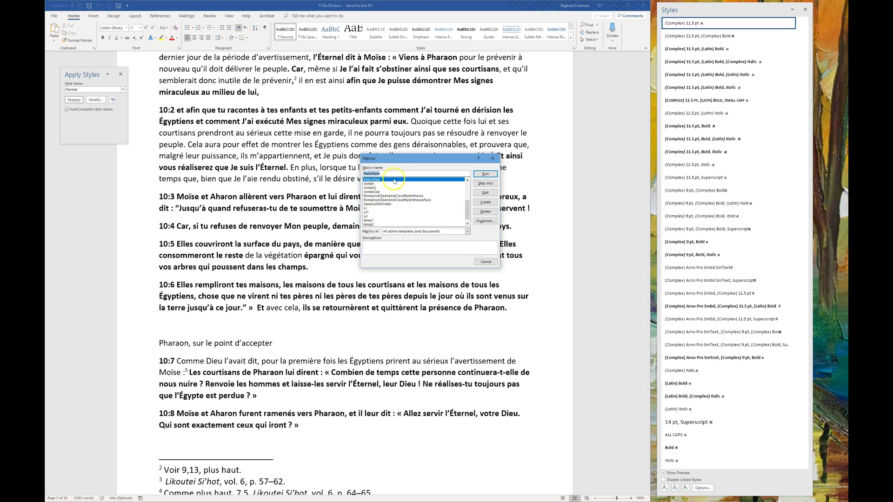
left_click(483, 175)
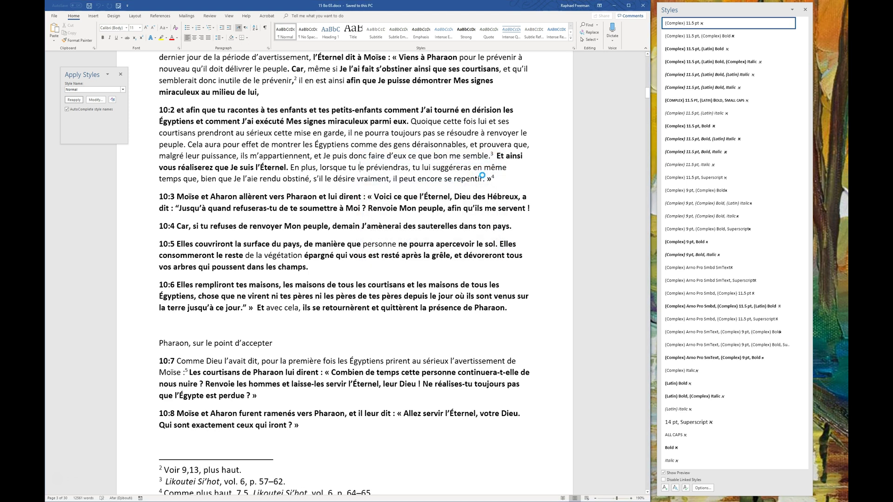
left_click(421, 164)
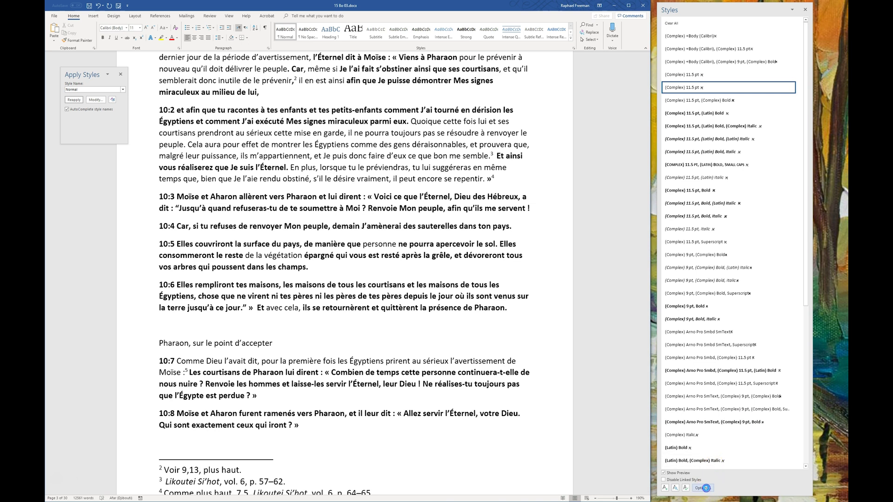
Set the Styles pane options to show only the styles in the current document.
left_click(703, 487)
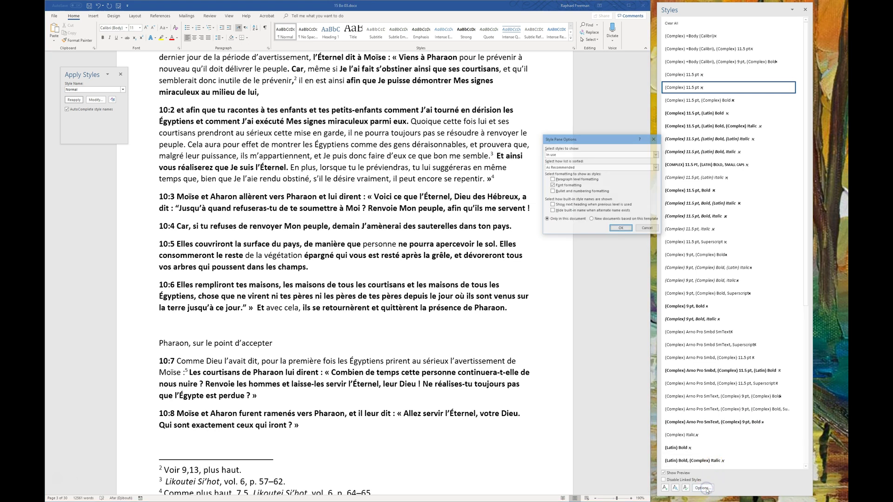
left_click(559, 155)
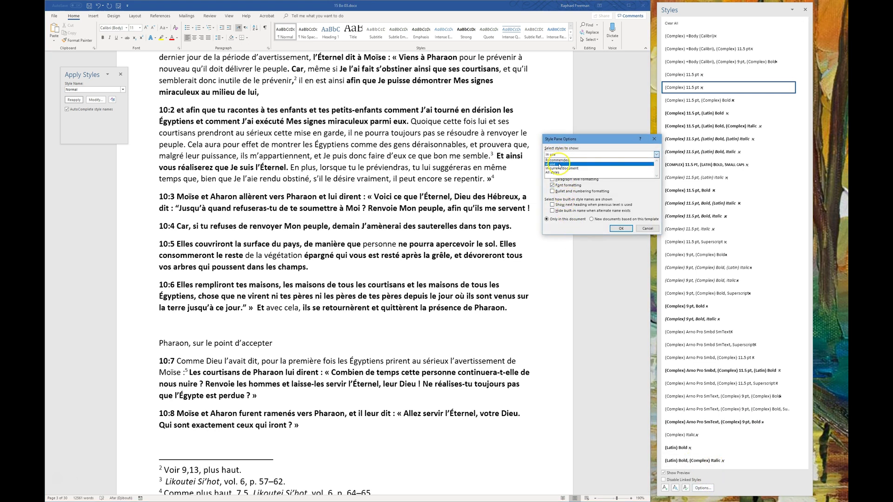
left_click(558, 168)
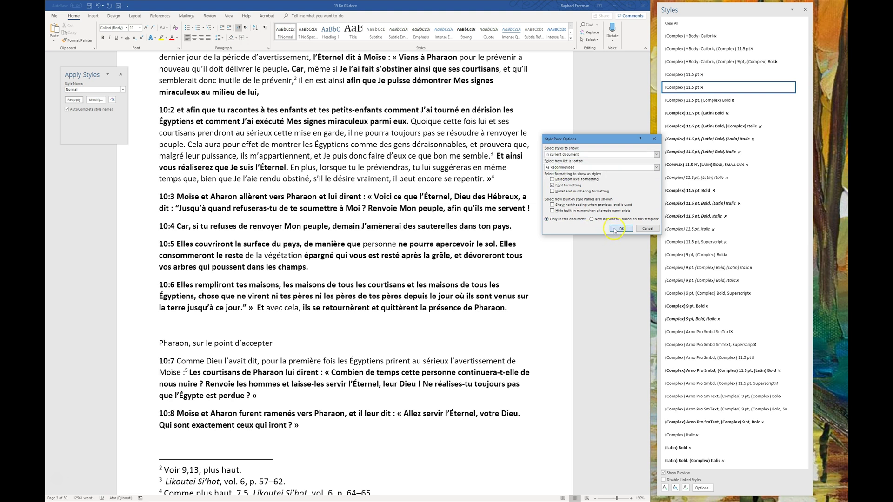
left_click(620, 229)
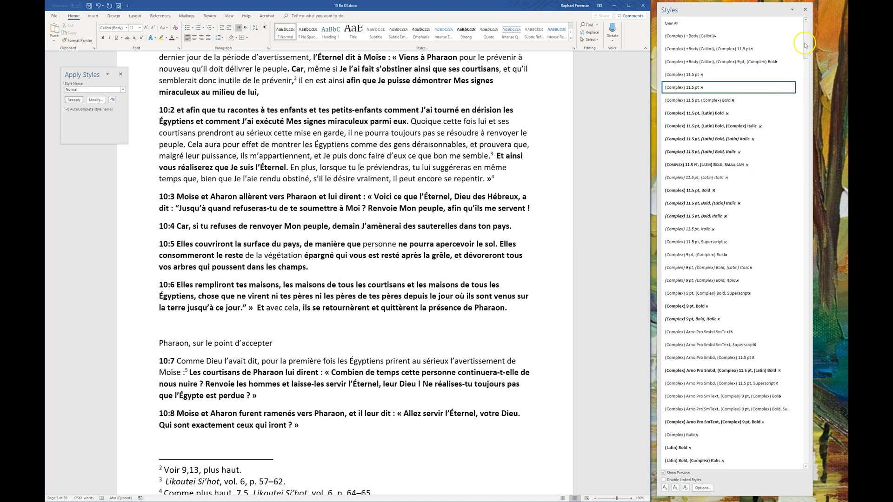
Run the ApplyStyle macro with Alt+F8 to turn bold and italic into styles like bd and it text.
left_click_drag(806, 42, 791, 253)
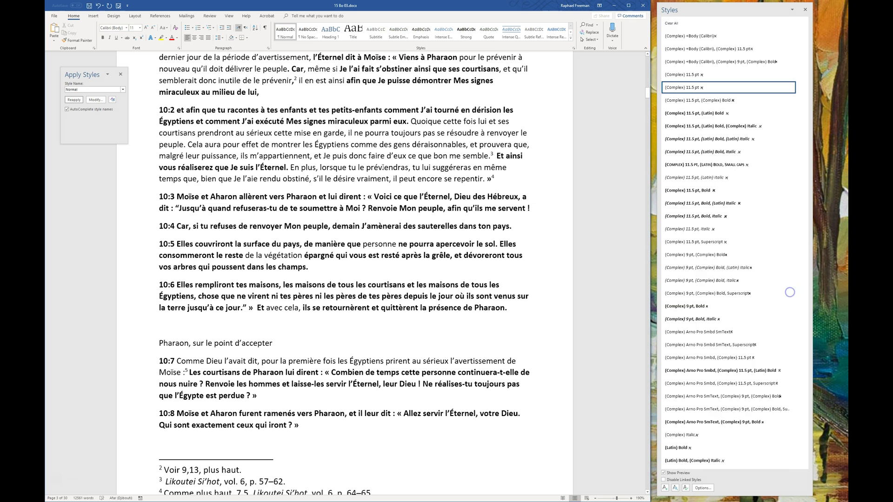
key("alt+F8")
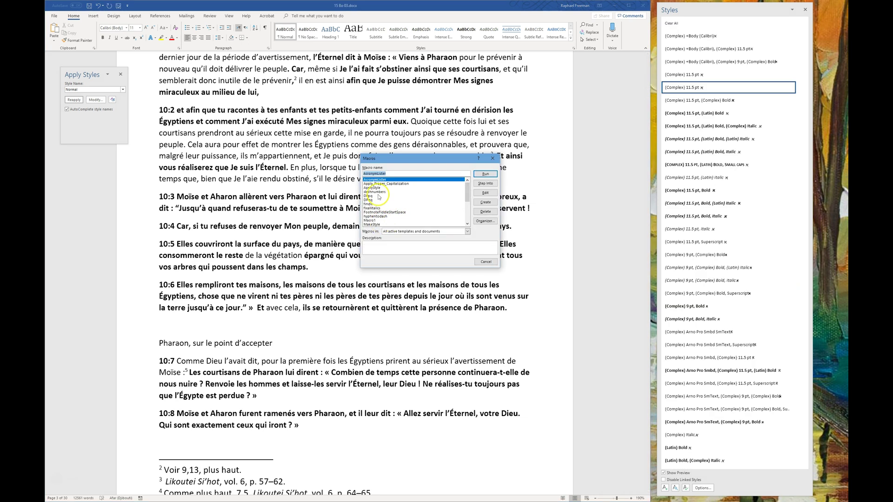
left_click(375, 187)
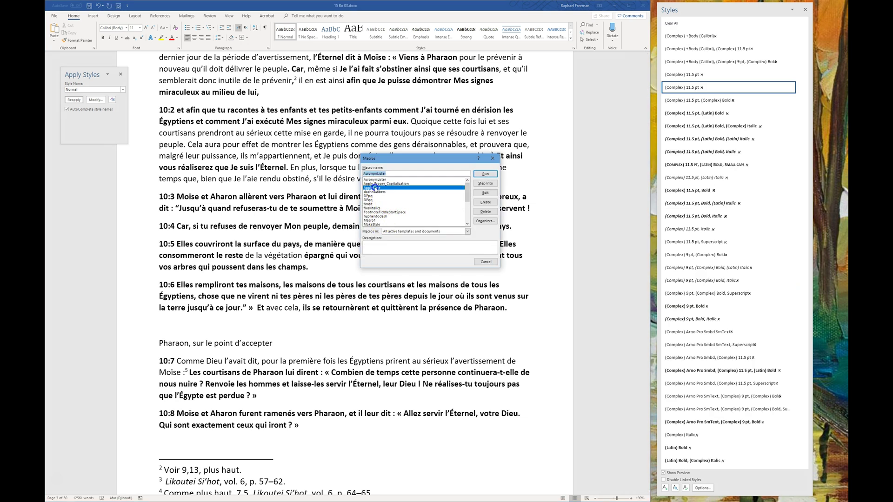
left_click(483, 174)
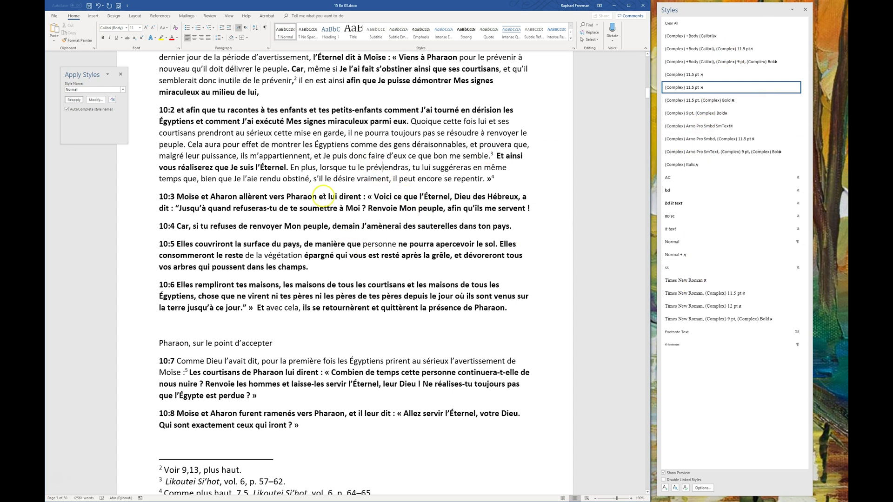
Modify the bd character style to use a green font colour.
left_click(310, 120)
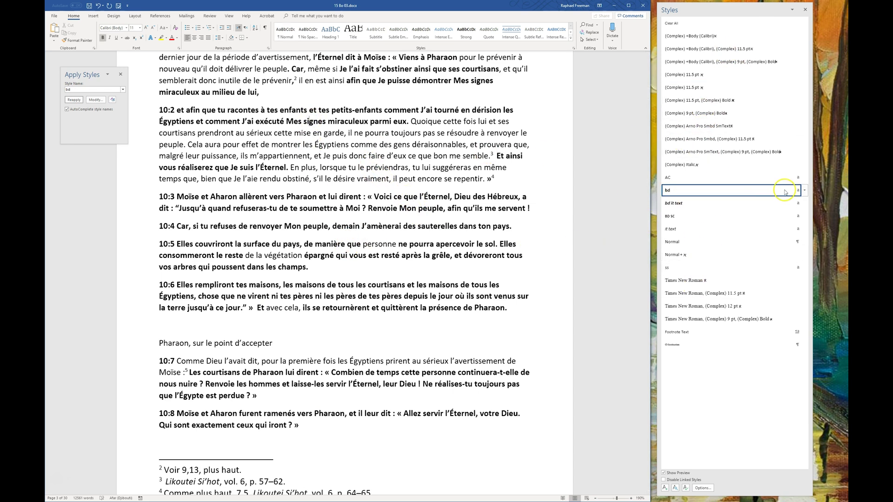
mouse_move(792, 196)
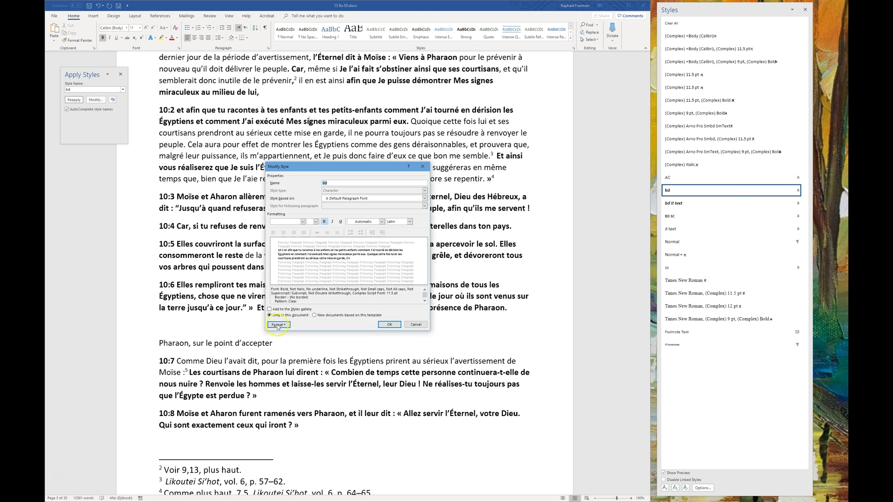
left_click(278, 325)
left_click(325, 325)
left_click(382, 222)
left_click(376, 277)
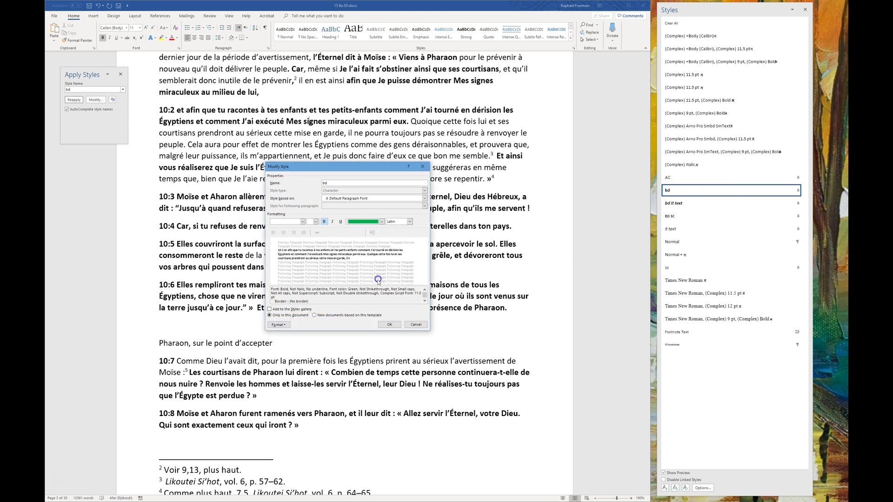
left_click(387, 325)
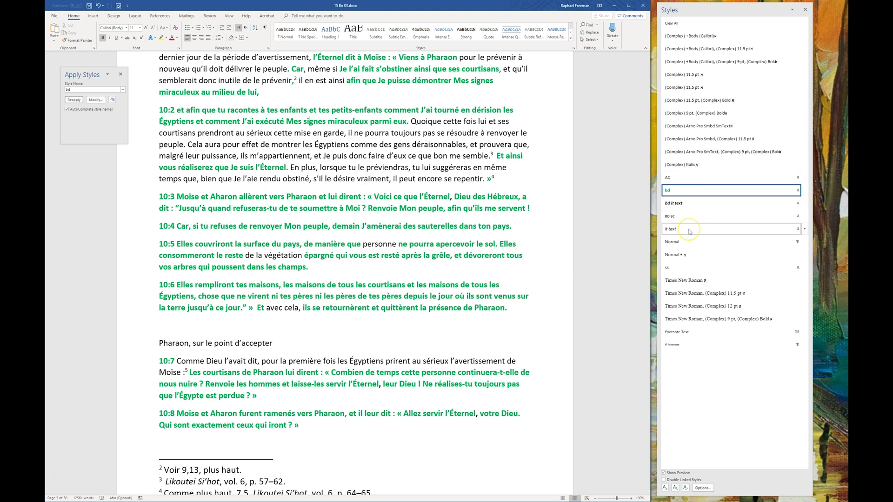
Modify the it text character style to use a dark red font colour.
left_click(804, 229)
left_click(755, 249)
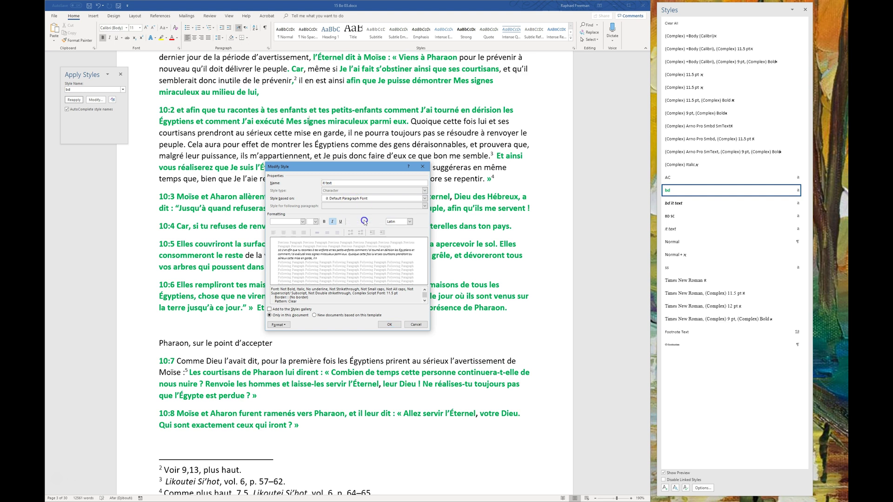
left_click(363, 222)
left_click(350, 279)
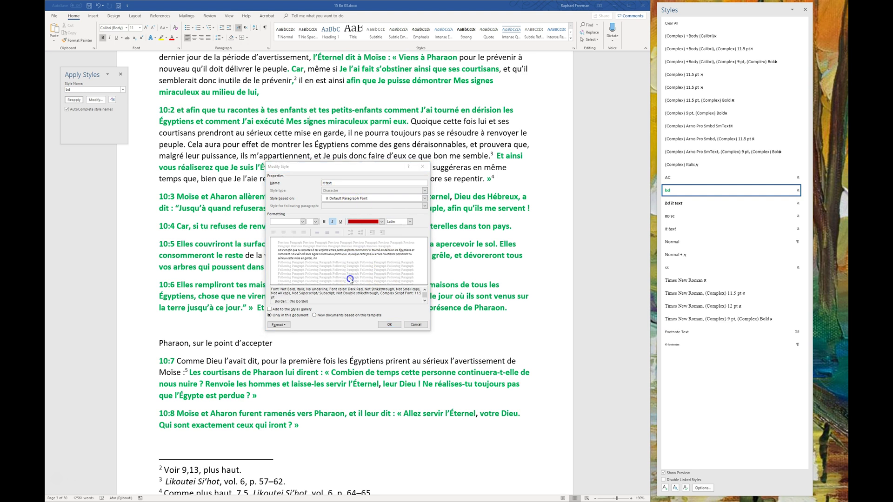
left_click(389, 324)
scroll(363, 281, "down", 2)
scroll(362, 281, "down", 2)
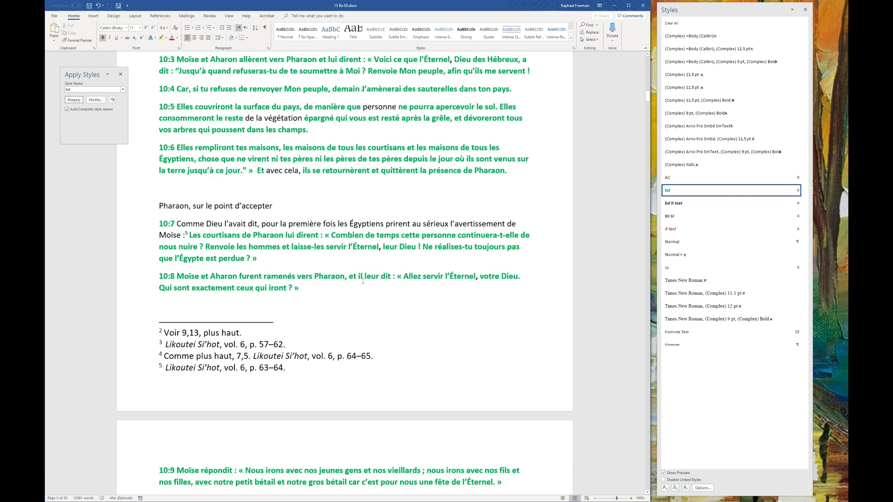
Rerun ApplyStyle from footnote 4 so the italic Likoutei Si’hot titles turn dark red.
left_click(240, 276)
left_click(250, 282)
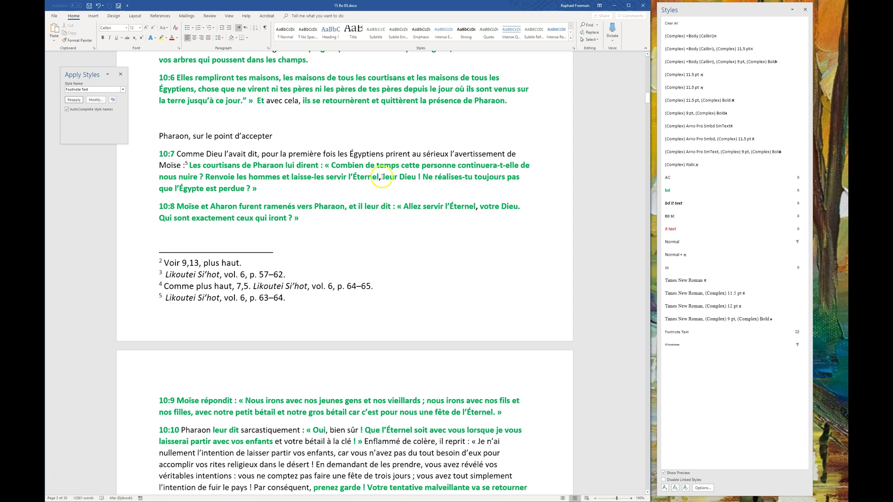
key("alt+F8")
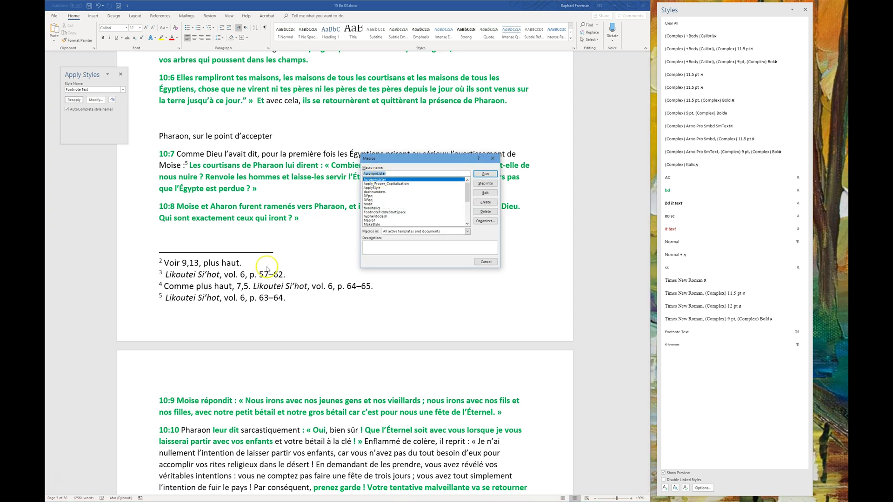
left_click(372, 188)
left_click(485, 174)
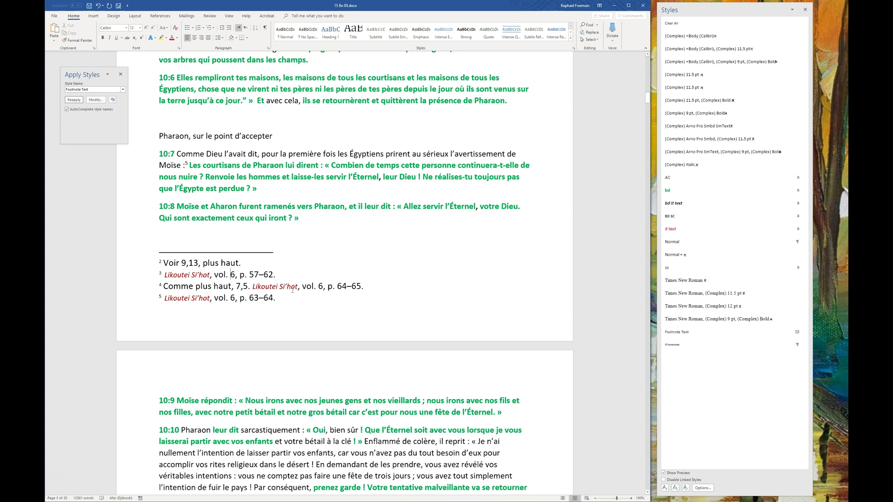
Inspect the styles of the line above the heading and of plain body text.
left_click(266, 122)
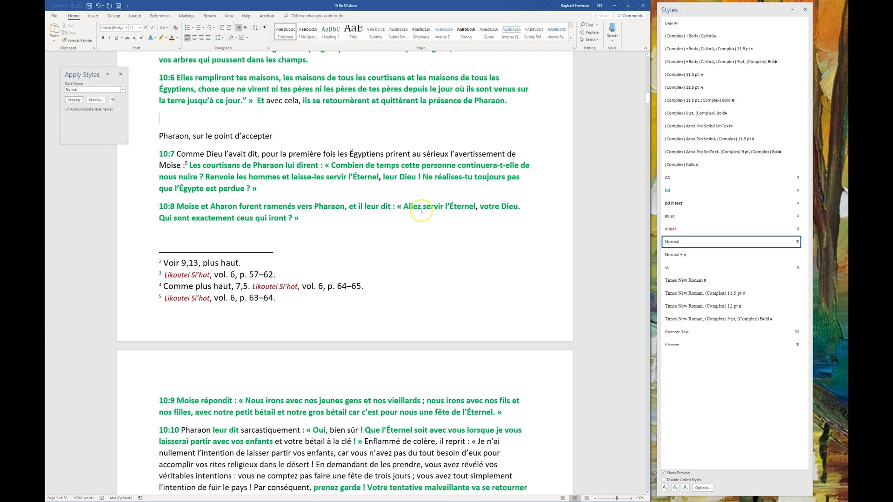
scroll(421, 210, "down", 15)
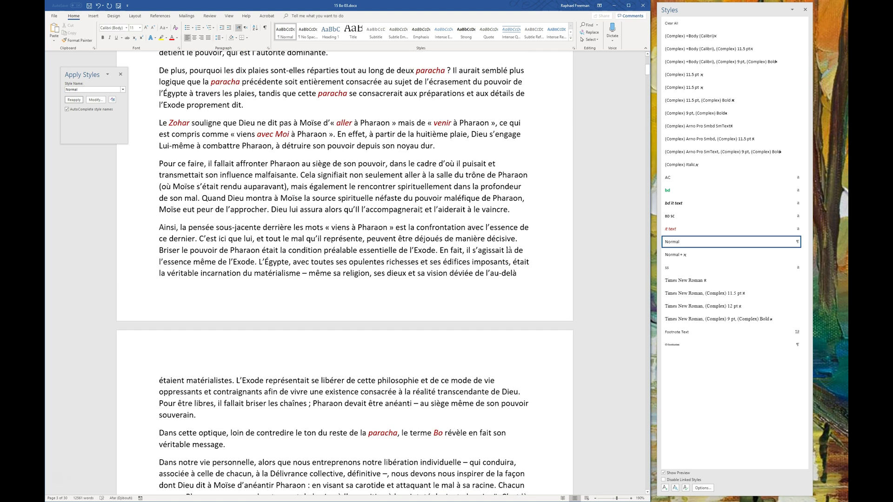
key("ctrl+Home")
scroll(414, 268, "down", 4)
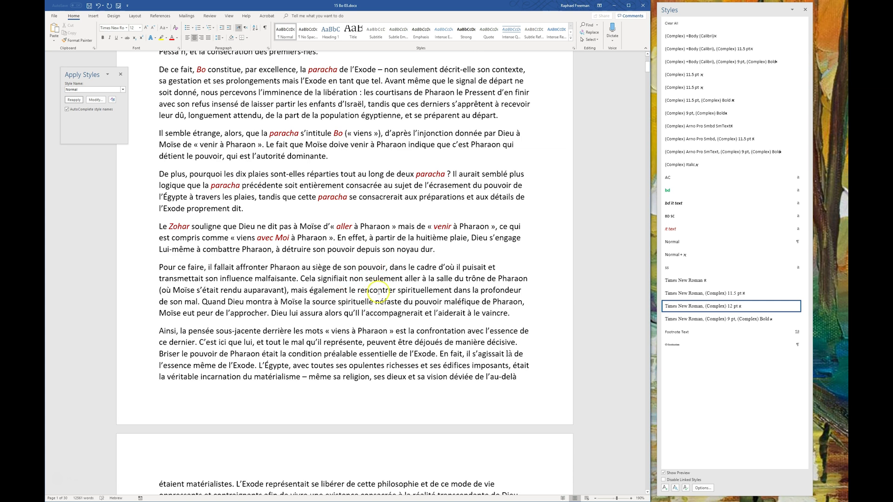
scroll(390, 285, "down", 8)
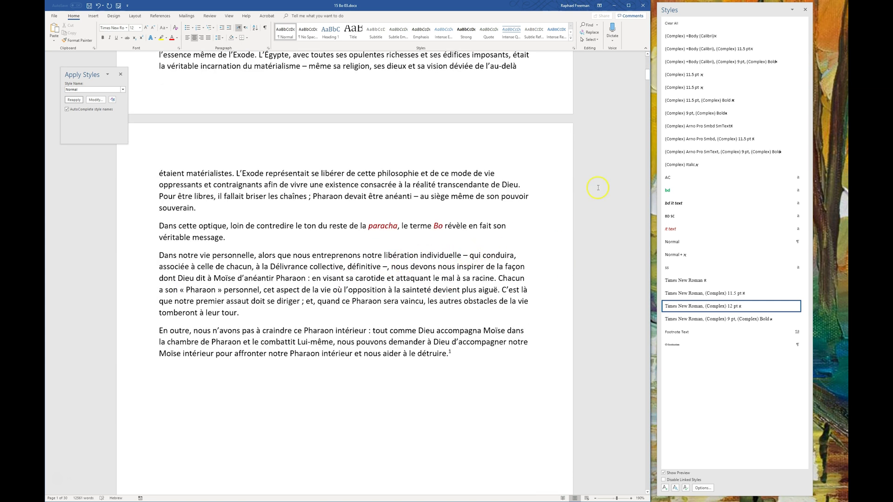
left_click(333, 205)
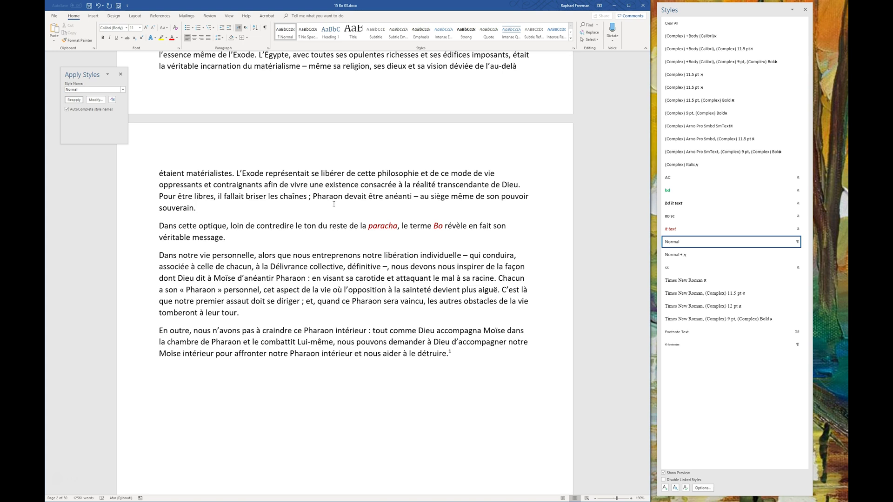
scroll(334, 204, "up", 12)
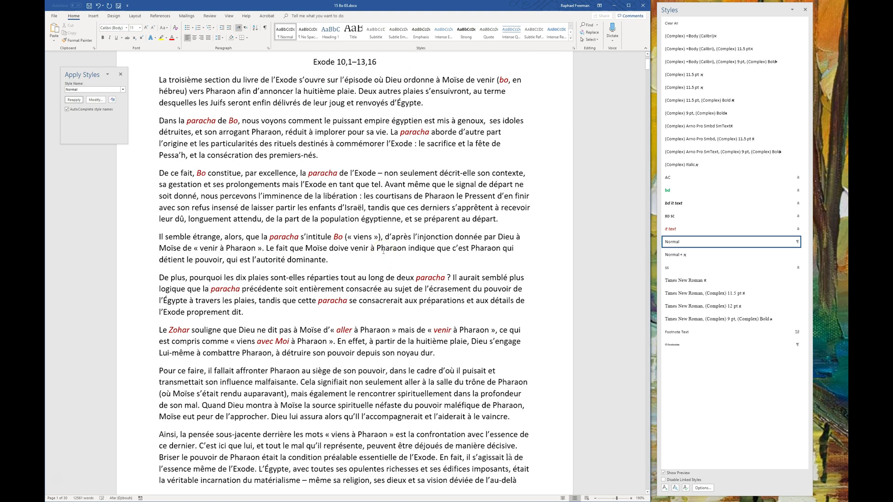
scroll(383, 251, "up", 3)
scroll(383, 251, "down", 15)
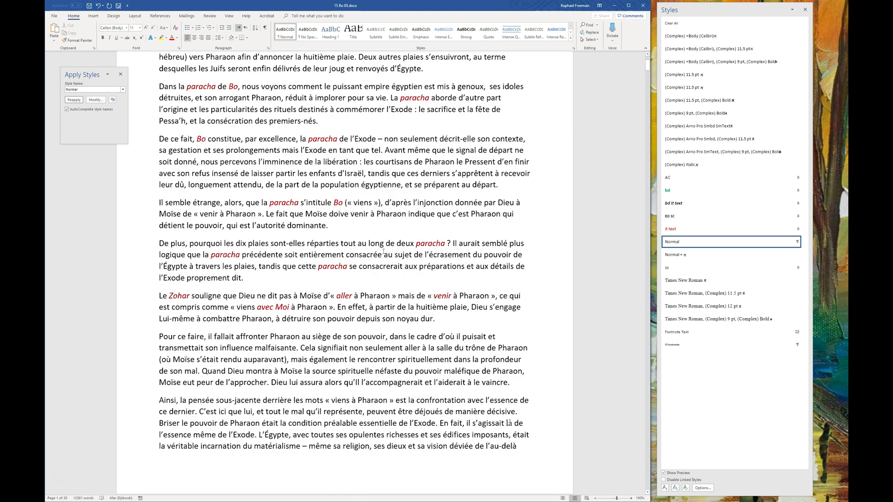
scroll(382, 299, "down", 12)
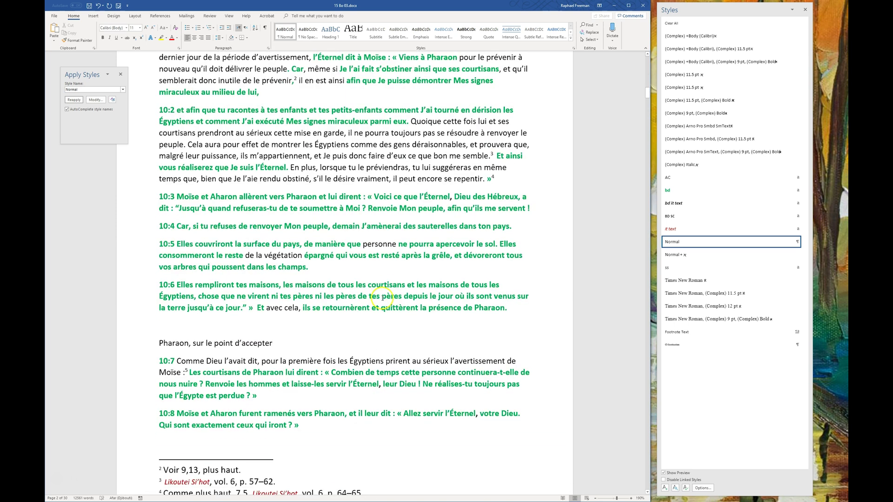
Make the heading “Pharaon, sur le point d’accepter” 20 pt bold.
left_click(176, 330)
left_click_drag(289, 345, 142, 342)
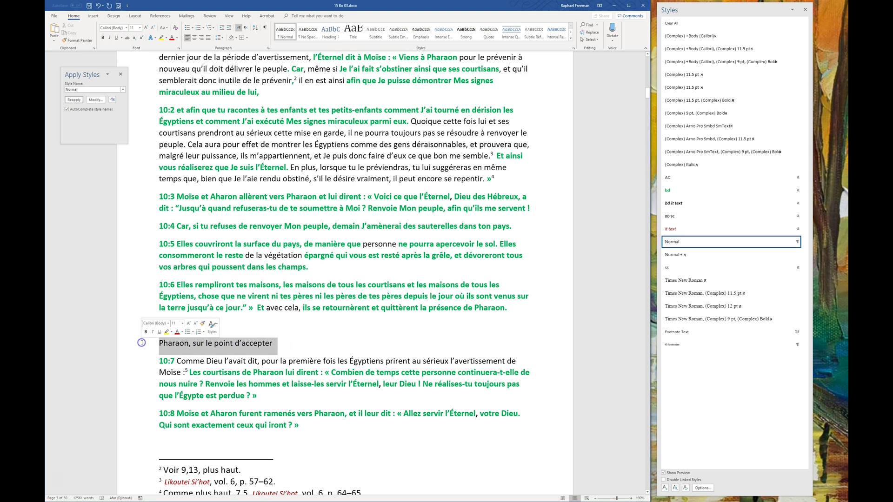
left_click(140, 28)
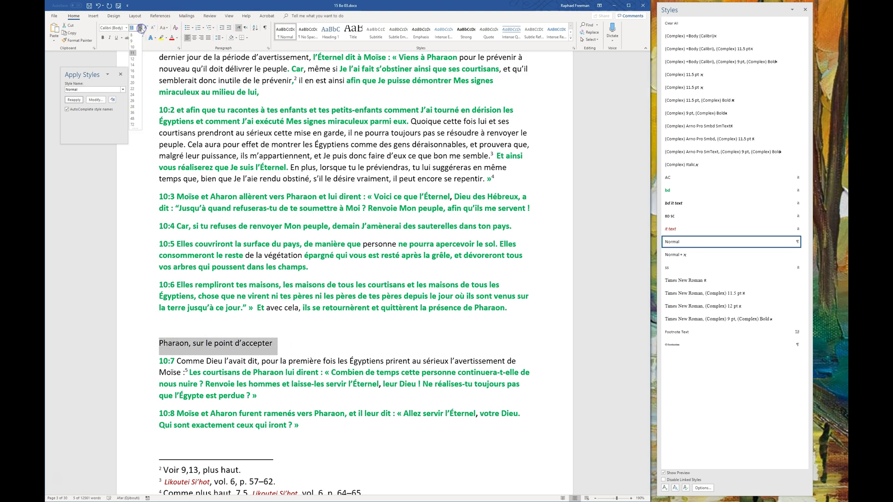
left_click(133, 82)
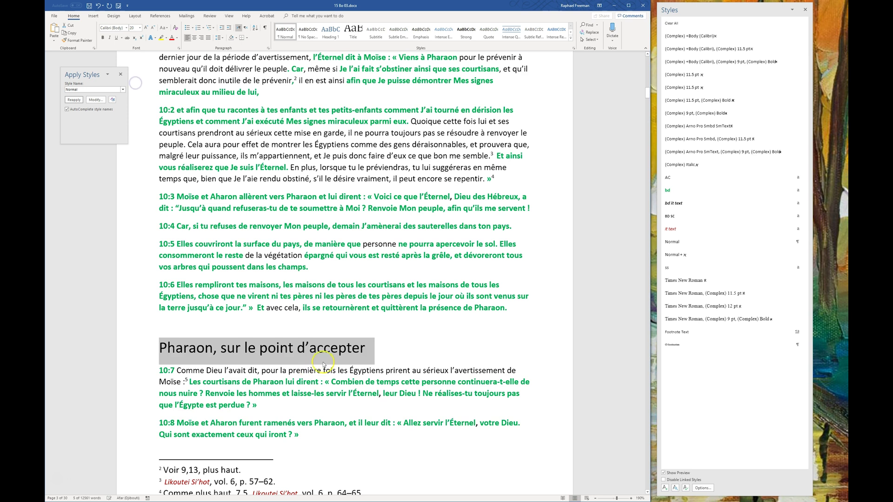
left_click(103, 37)
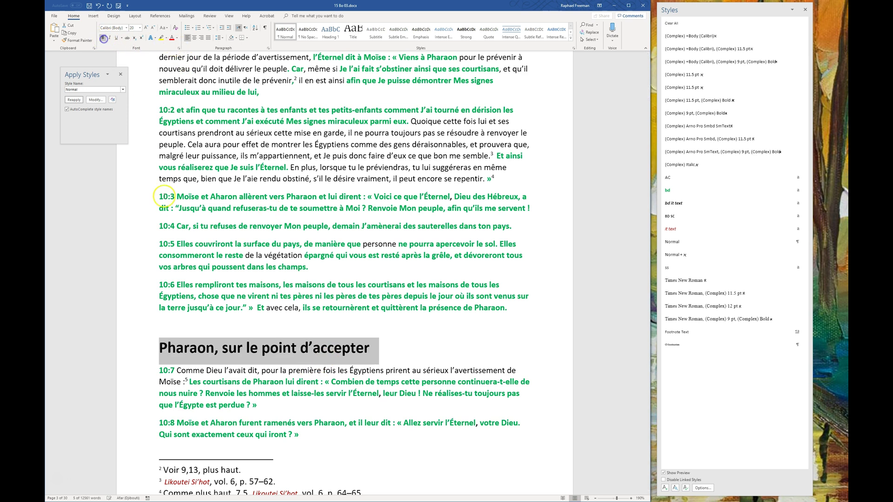
Italicize the word “point” in the heading and confirm it now uses bd it text.
double_click(279, 347)
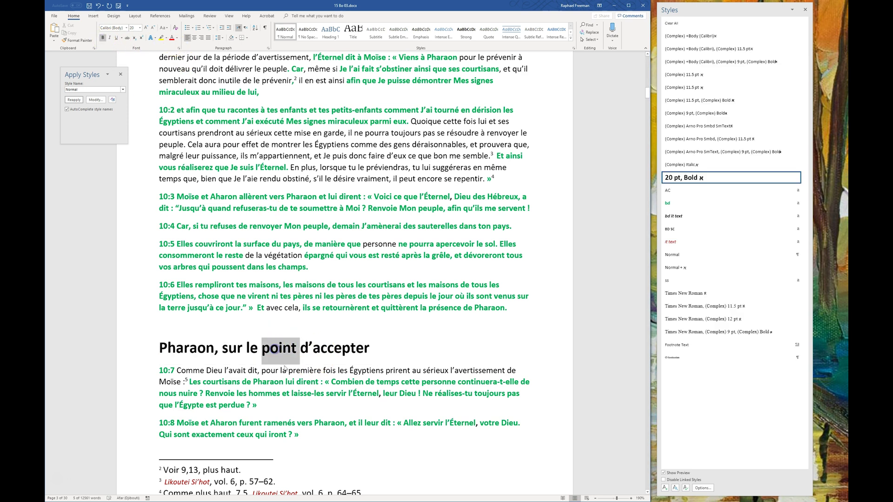
left_click(286, 338)
left_click(328, 369)
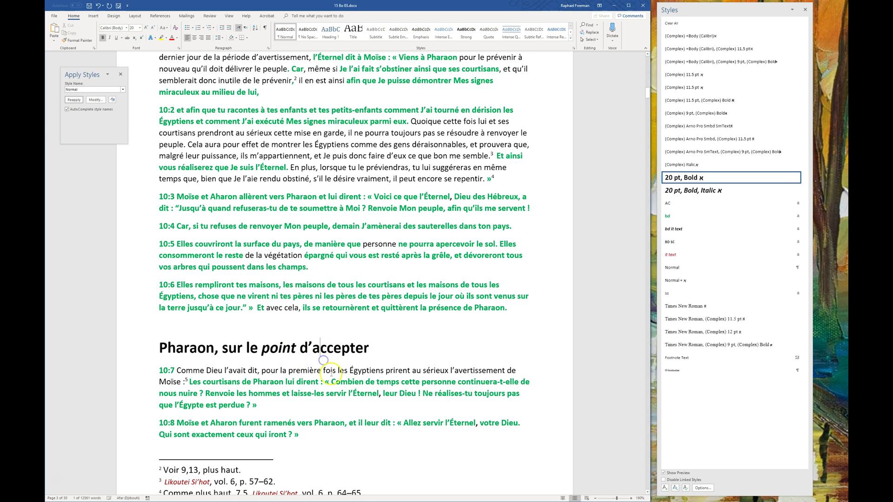
left_click(320, 349)
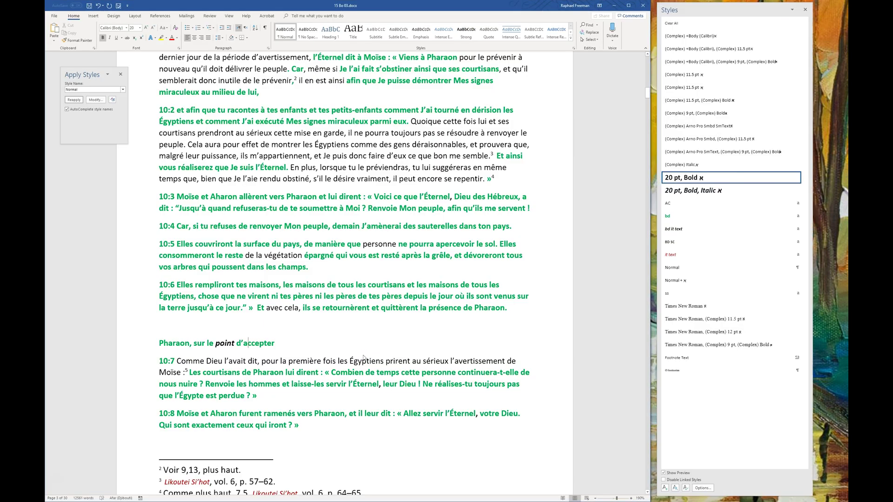
left_click(227, 344)
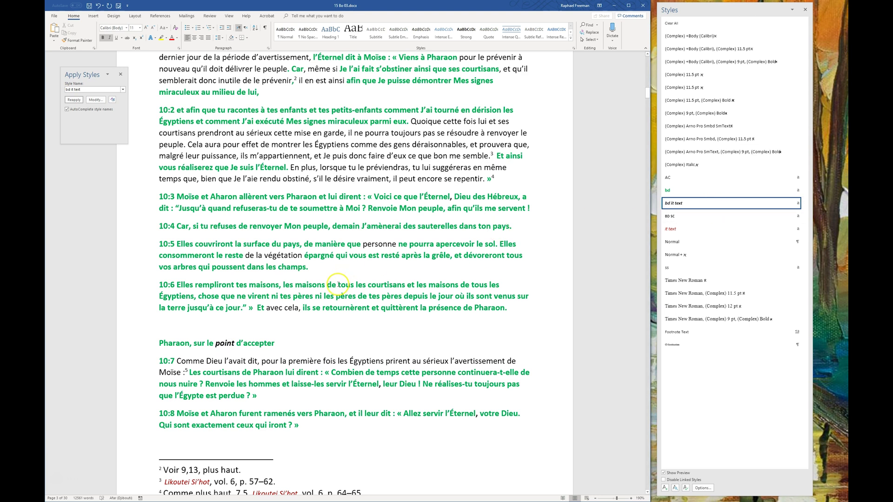
scroll(341, 296, "up", 3)
scroll(342, 296, "up", 1)
scroll(342, 299, "down", 4)
Place 15 Bo 03_PB_01.docx in InDesign using the youtube Word import preset.
key("alt+Tab")
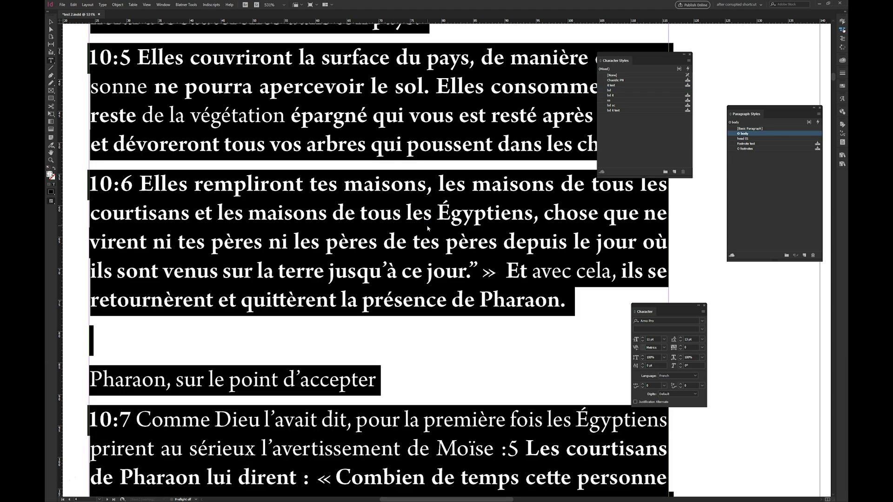
key("ctrl+d")
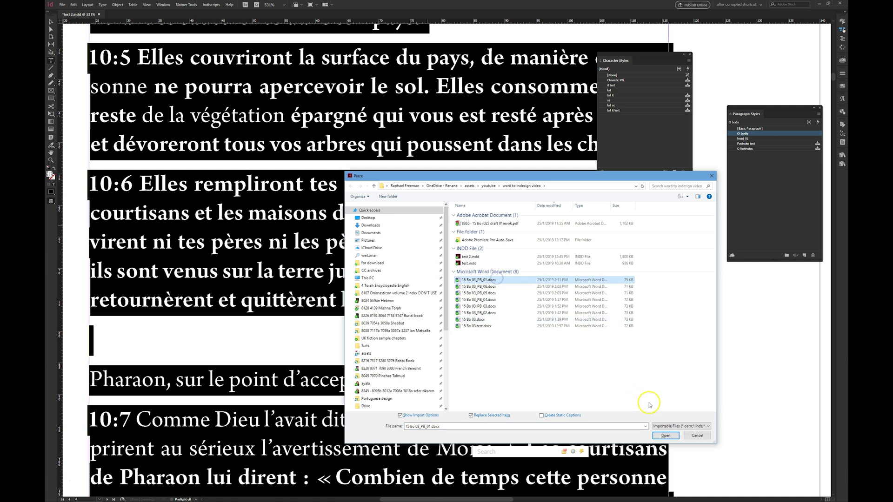
left_click(654, 437)
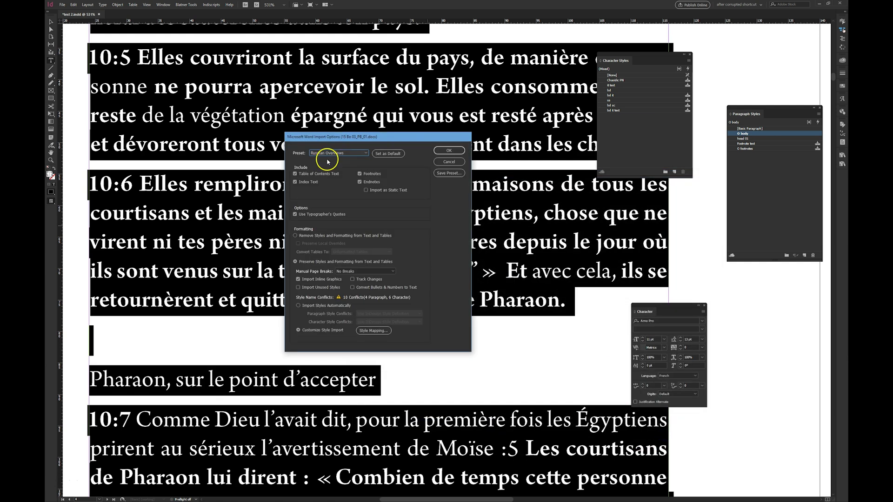
left_click(344, 153)
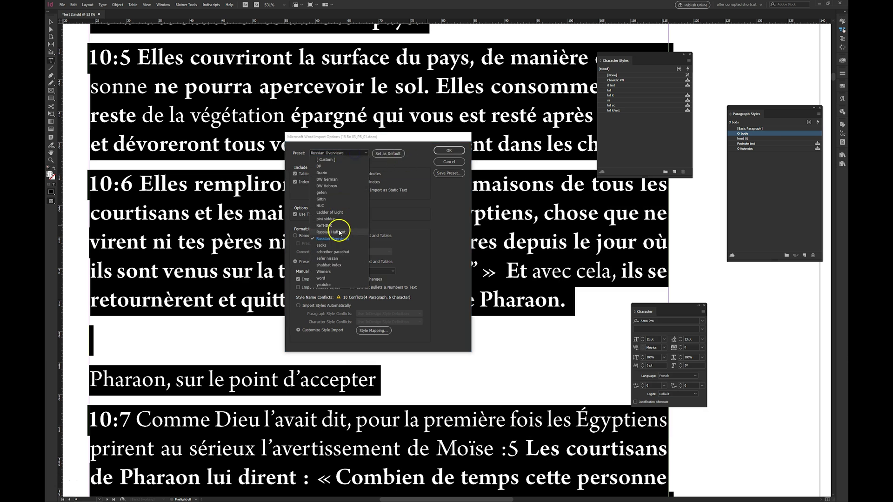
left_click(334, 283)
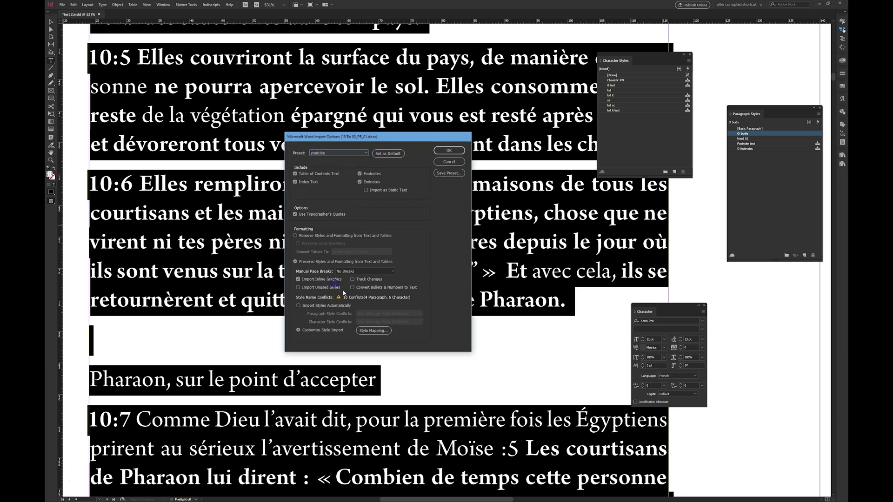
left_click(447, 150)
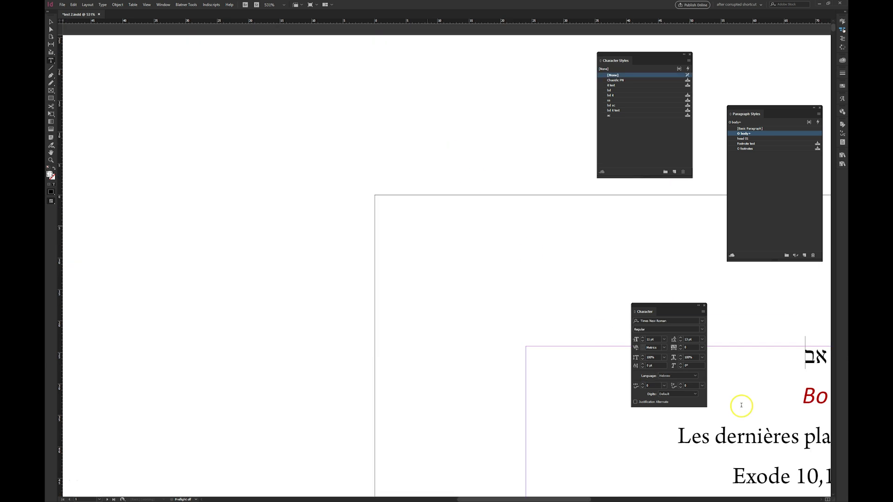
Page forward two spreads and zoom in on verses 10:5–10:7 to check their formatting.
key("ctrl+0")
key("alt+Page_Down")
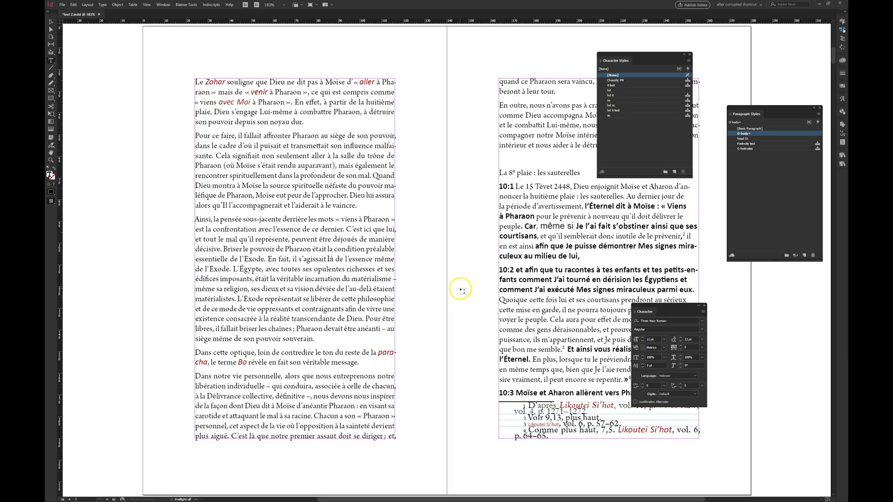
key("alt+Page_Down")
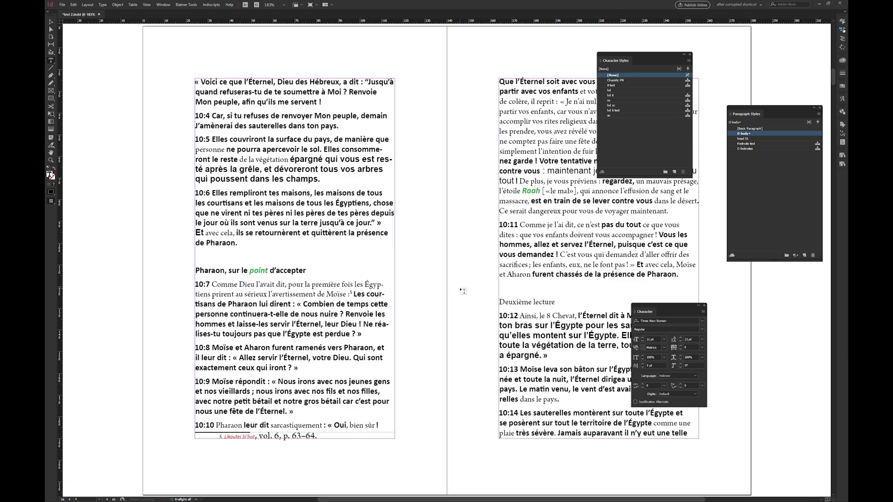
left_click_drag(184, 176, 480, 290)
left_click(400, 245)
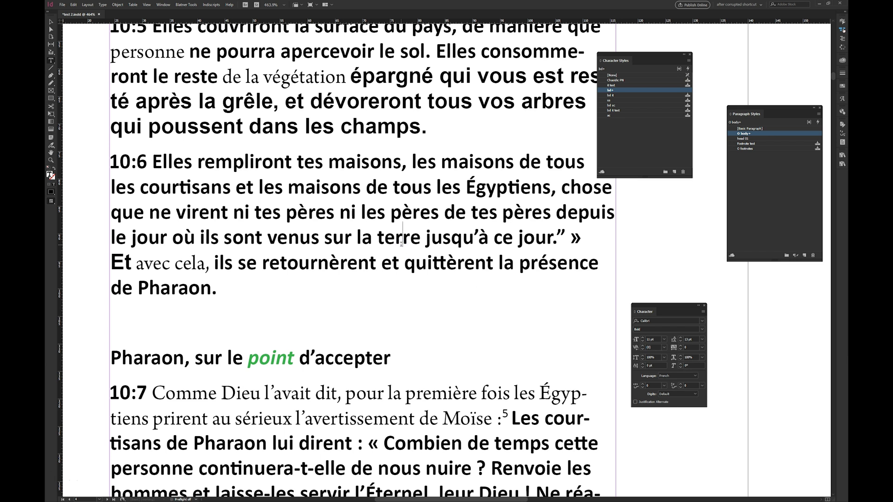
Select all the story text and clear its local formatting overrides.
key("Escape")
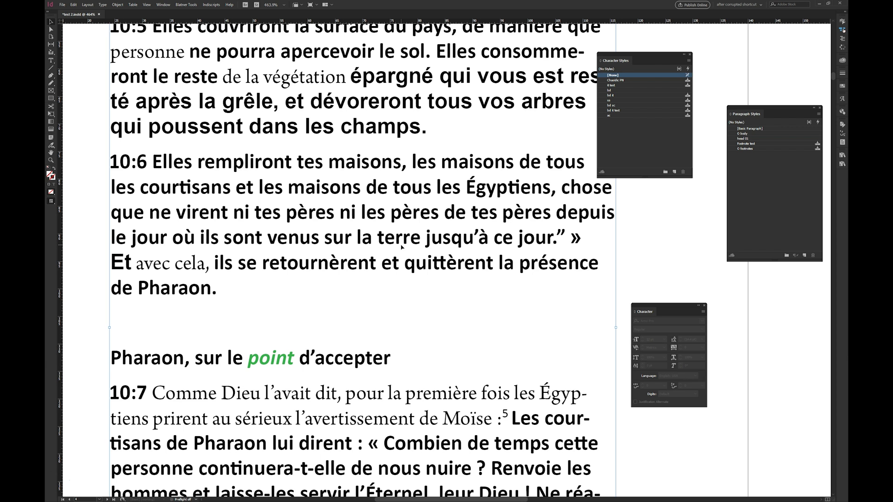
double_click(403, 246)
key("ctrl+a")
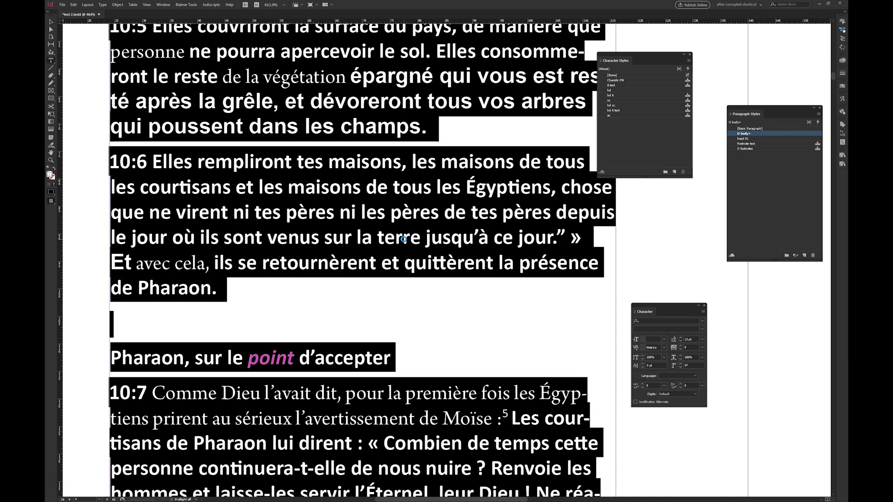
key("ctrl+z")
left_click(358, 251)
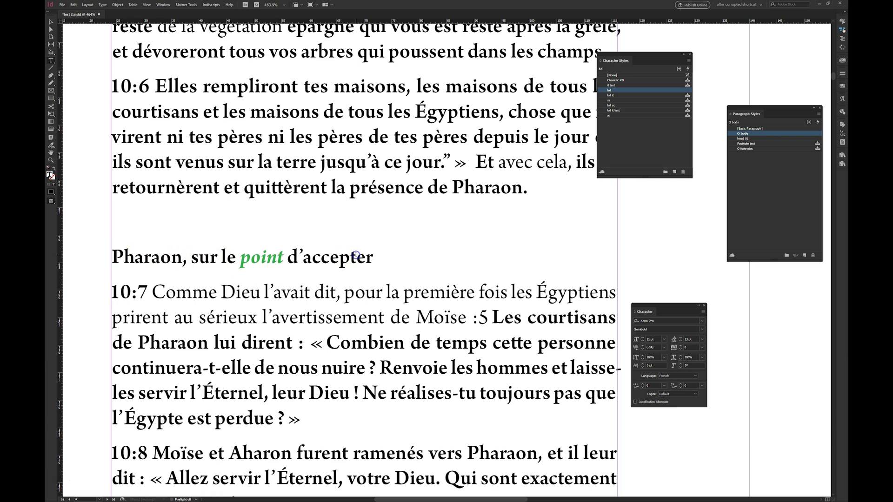
Apply head 01 to the heading and the empty line, then type test text “PHARAON, SUR”.
left_click(763, 139)
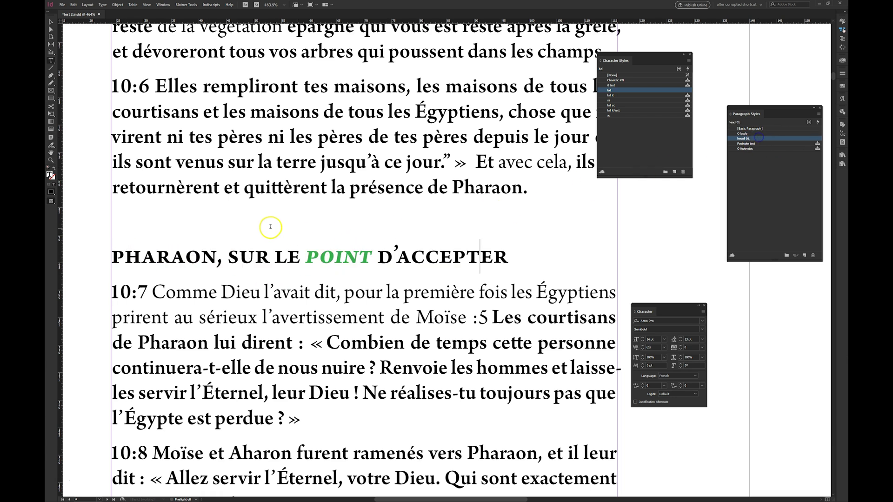
left_click(167, 230)
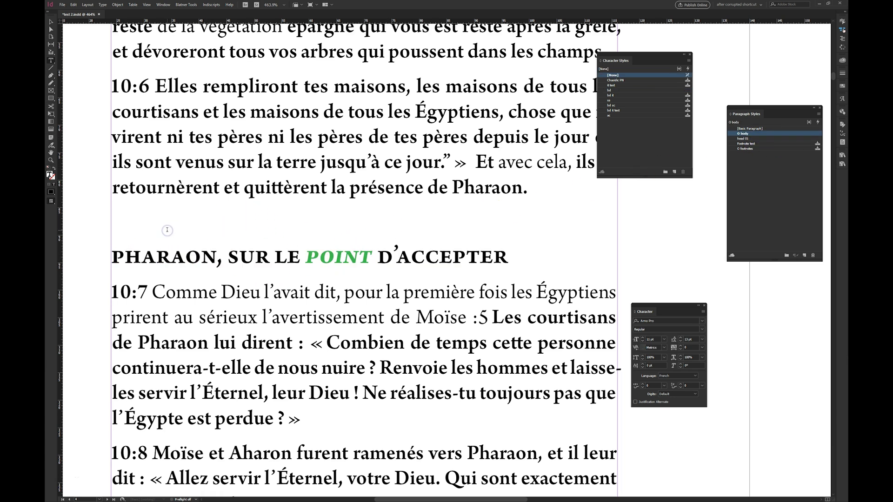
left_click(754, 138)
type("T")
key("BackSpace")
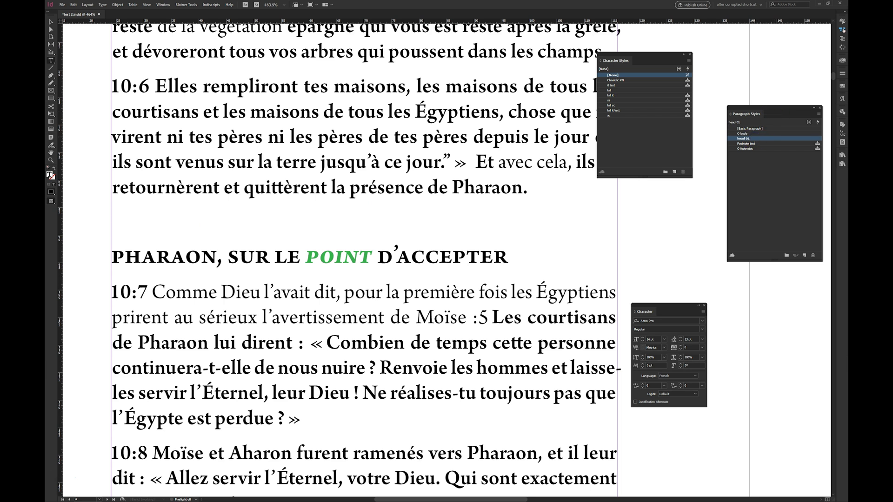
type("PHARO")
key("BackSpace")
type("AROAN, SU")
type("R")
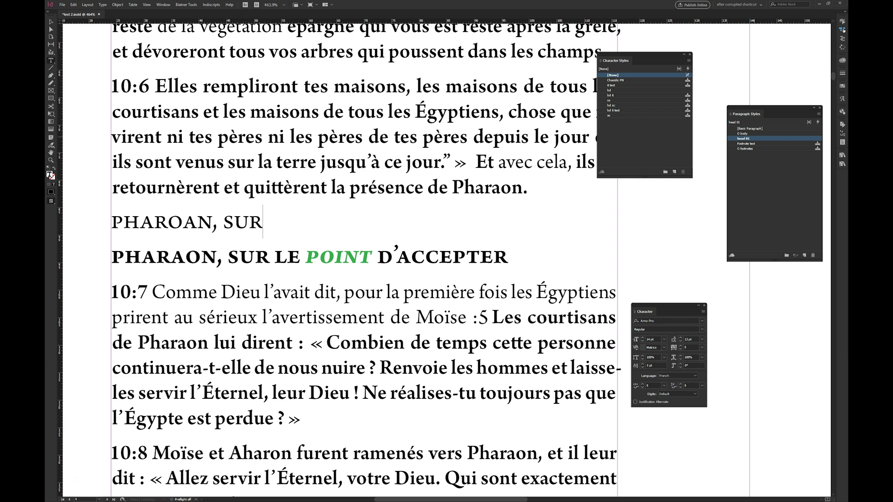
Remove the bold character style from the heading text, leaving “point” in plain it text.
left_click(334, 258)
left_click_drag(305, 257, 109, 255)
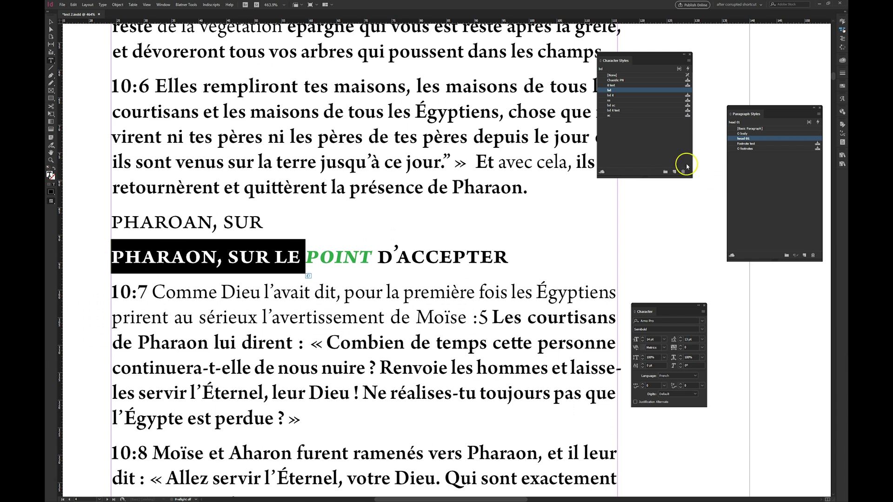
left_click(614, 75)
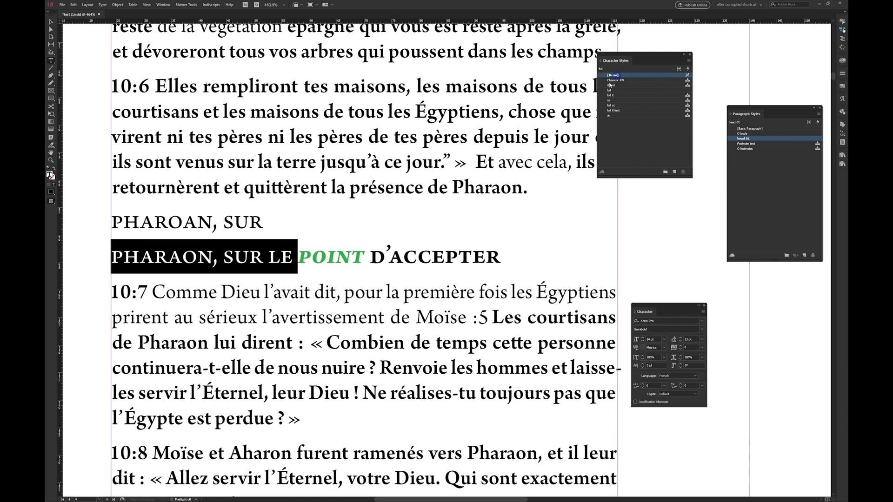
double_click(320, 257)
left_click(612, 85)
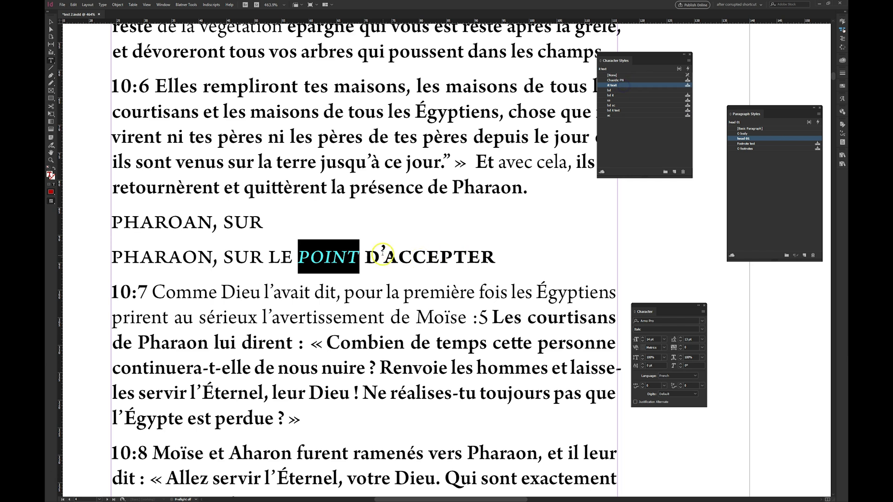
left_click(359, 257)
left_click(498, 257, "shift")
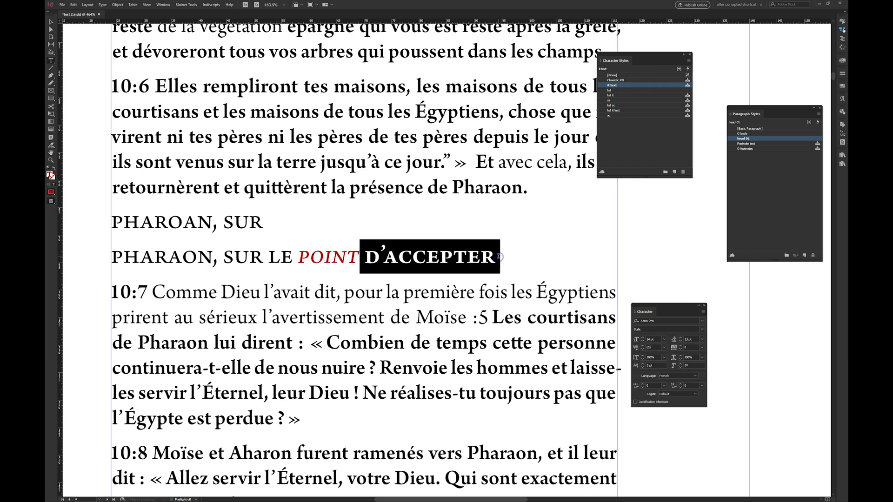
left_click(628, 75)
Delete the test line and the empty line above the heading.
left_click(283, 213)
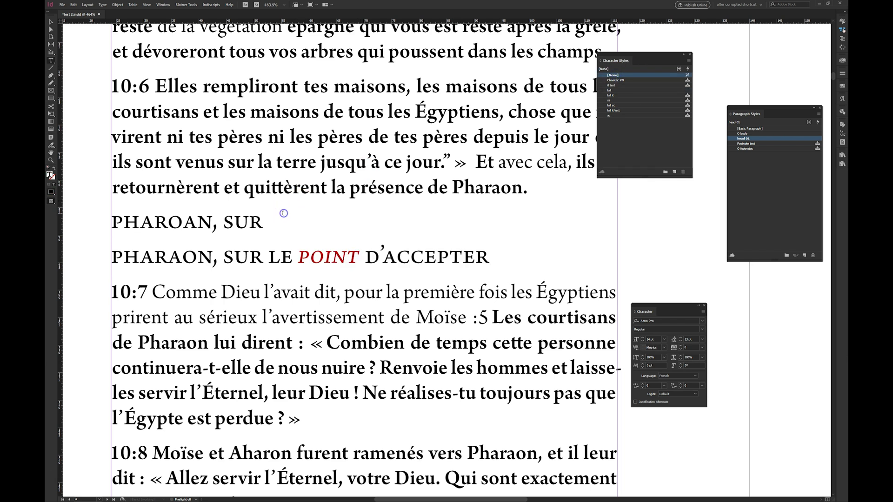
key("shift+Home")
key("BackSpace")
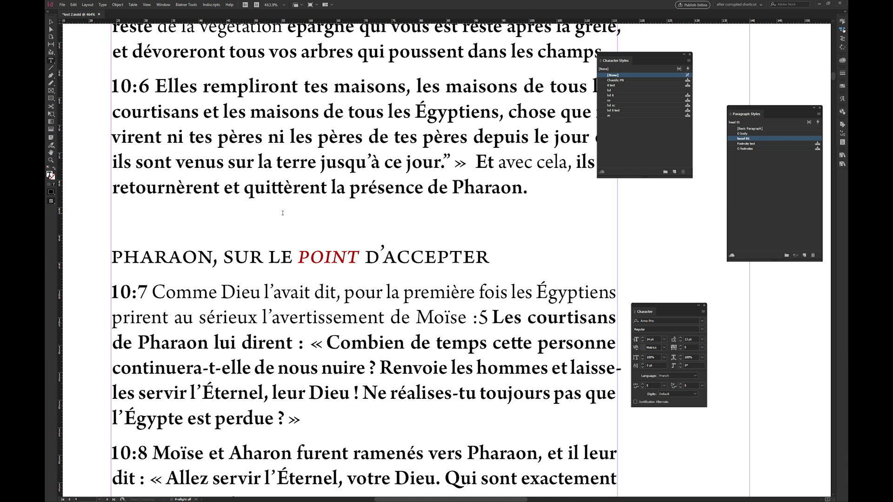
key("BackSpace")
Fit the whole two-page spread in the InDesign window with Ctrl+Alt+0.
key("ctrl+alt+0")
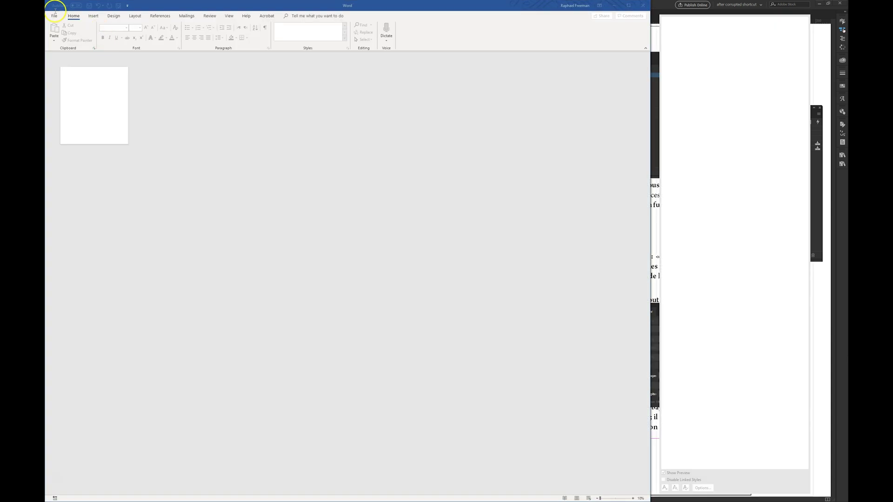
Open 15 Bo 03.docx from the recent documents and click into its body text.
left_click(55, 17)
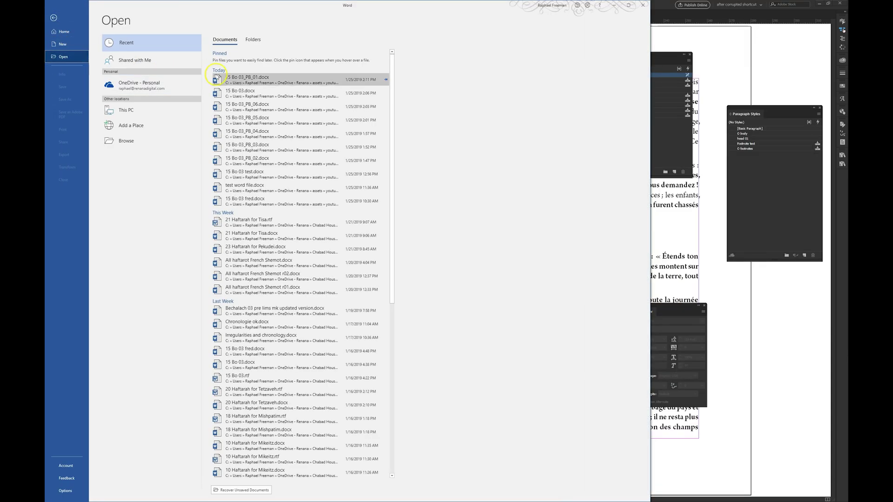
left_click(231, 85)
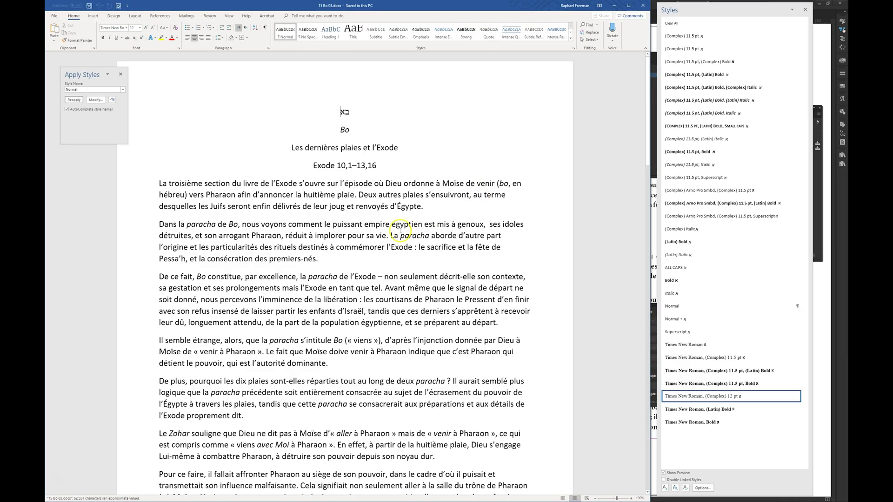
left_click(353, 235)
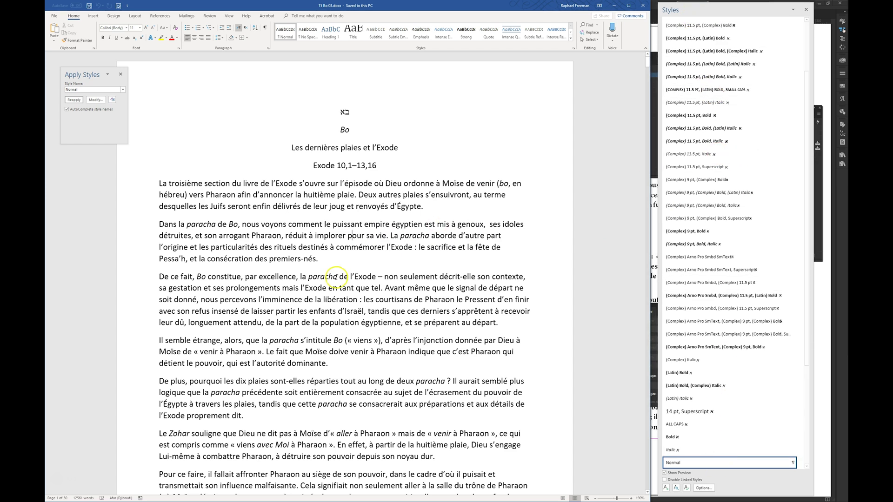
left_click(356, 245)
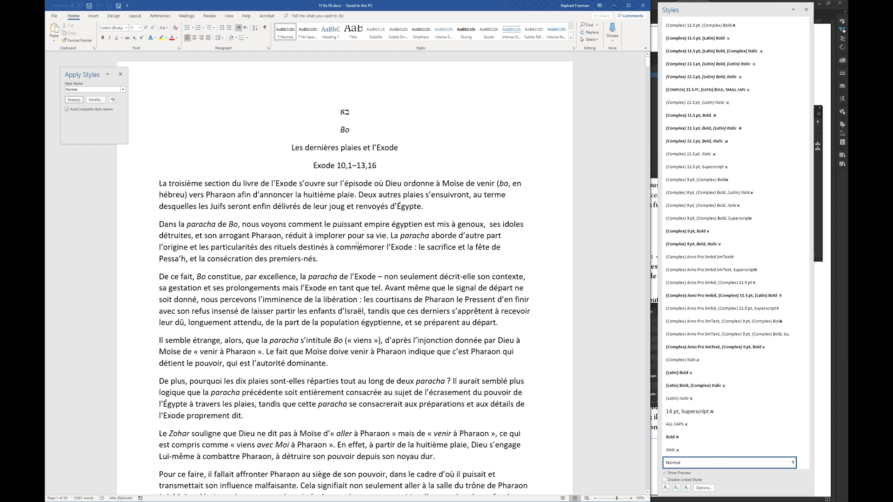
left_click(394, 240)
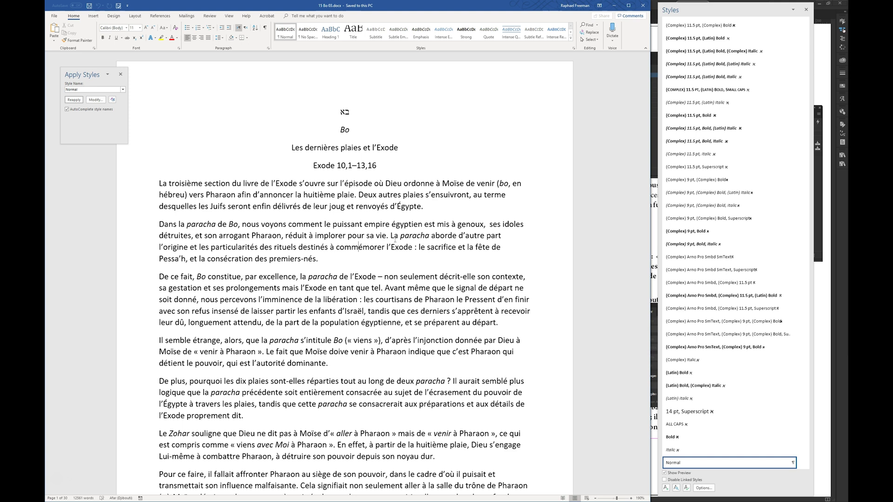
key("alt+F8")
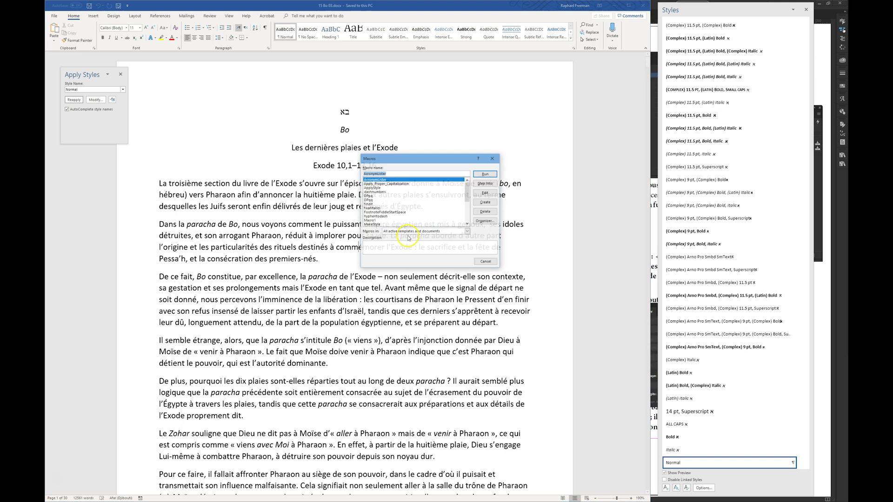
left_click(484, 192)
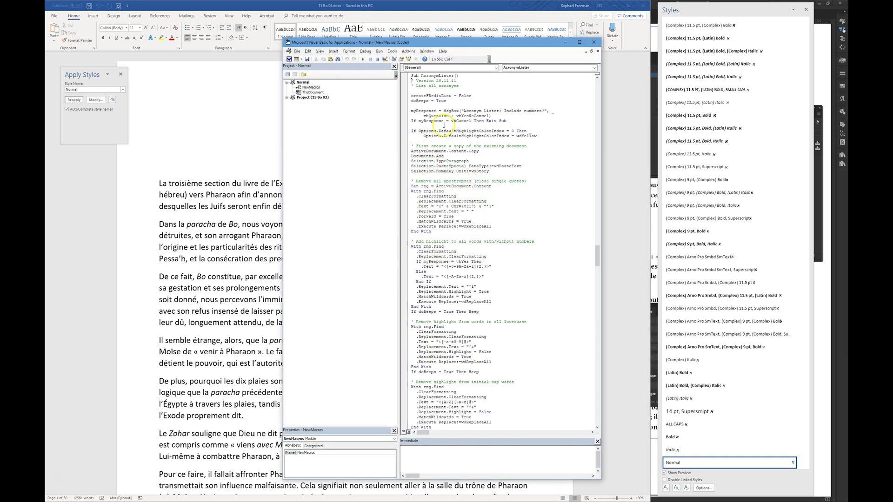
scroll(538, 237, "down", 1)
key("ctrl+shift+End")
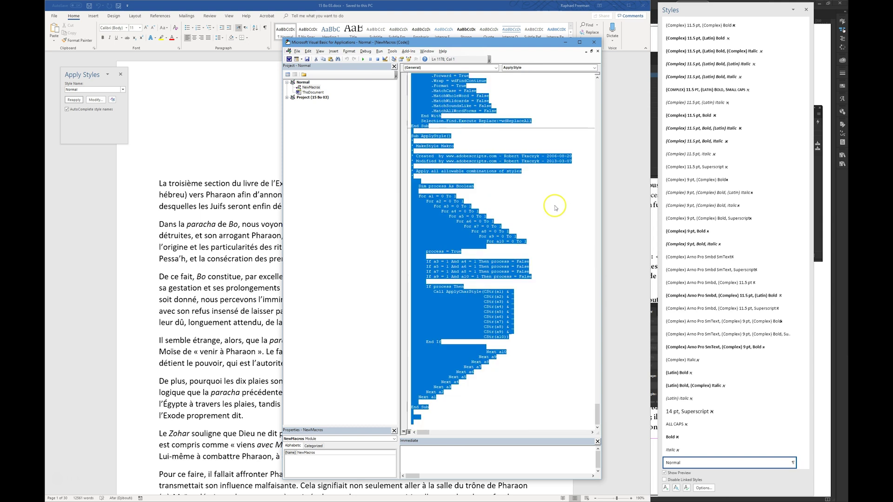
left_click(545, 199)
left_click(594, 42)
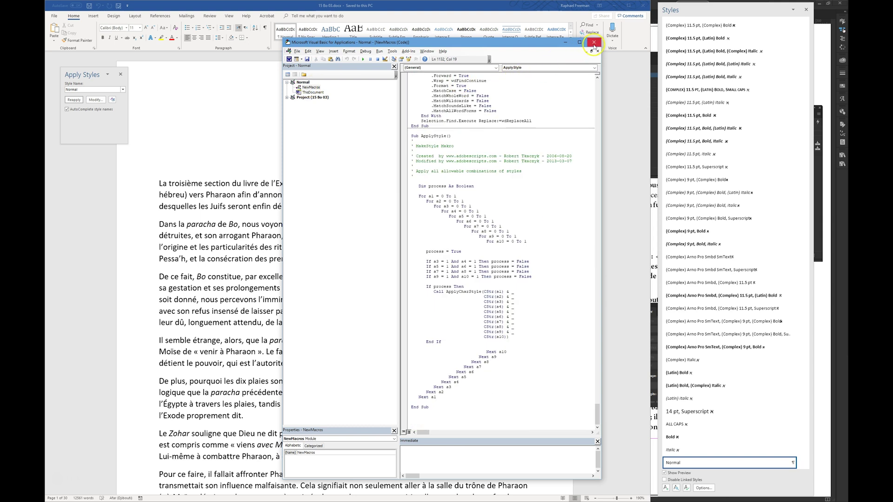